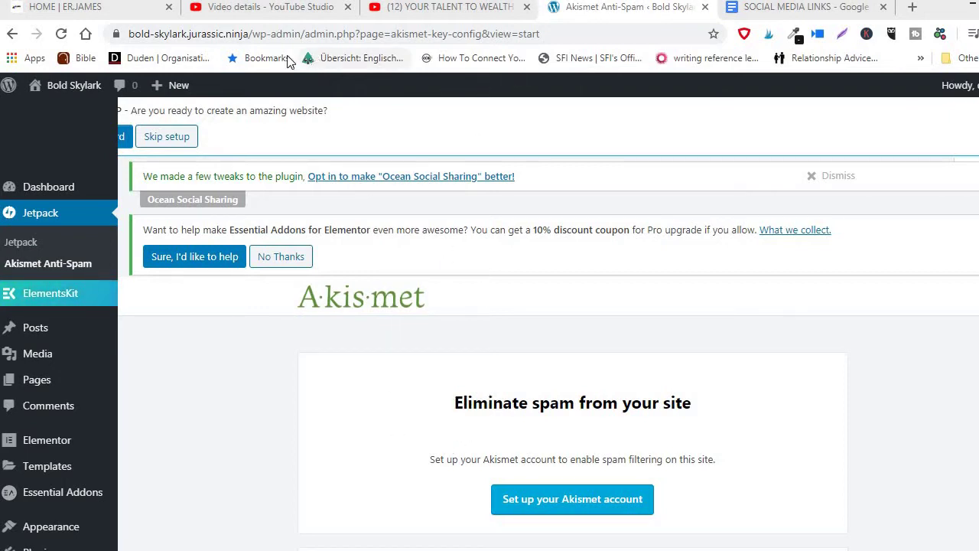
Switch to the live HOME | ERJAMES homepage tab
click(126, 13)
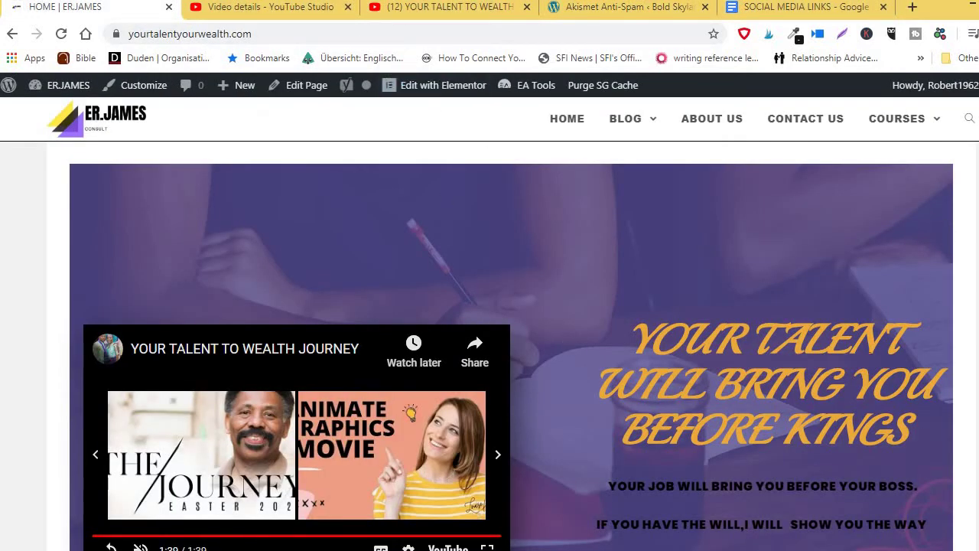
Scroll through the ERJAMES homepage sections, then return to the Bold Skylark Akismet admin page
scroll(511, 344, down, 7)
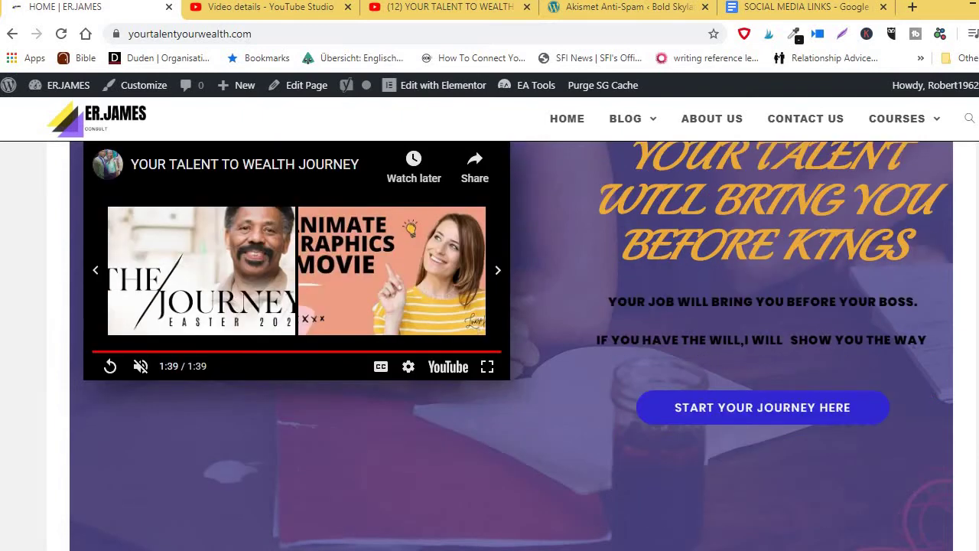
scroll(208, 348, down, 15)
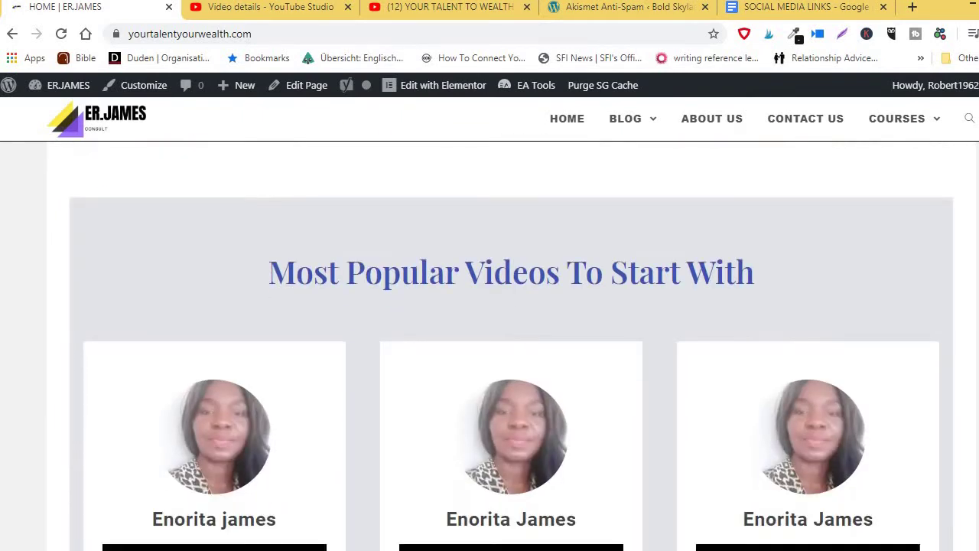
scroll(208, 350, down, 6)
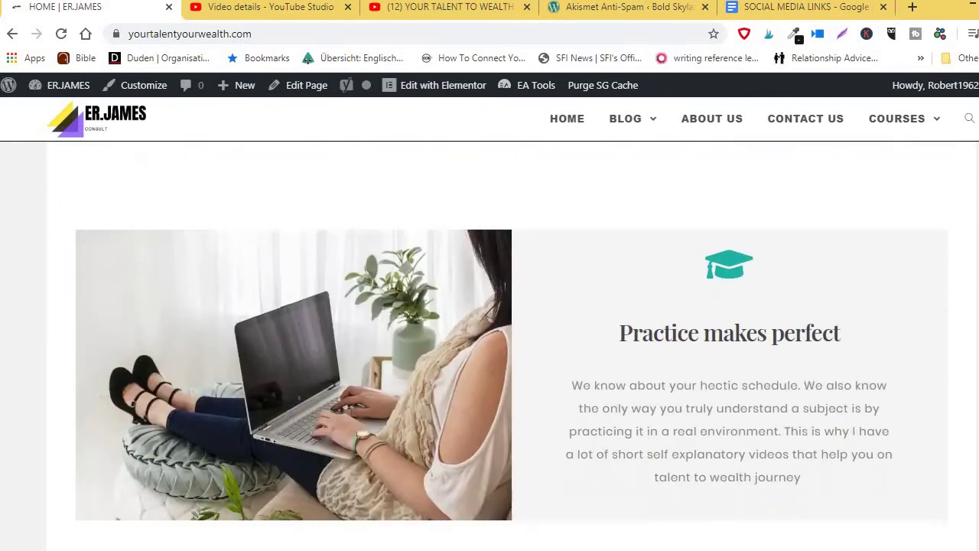
scroll(208, 352, up, 8)
scroll(208, 353, up, 6)
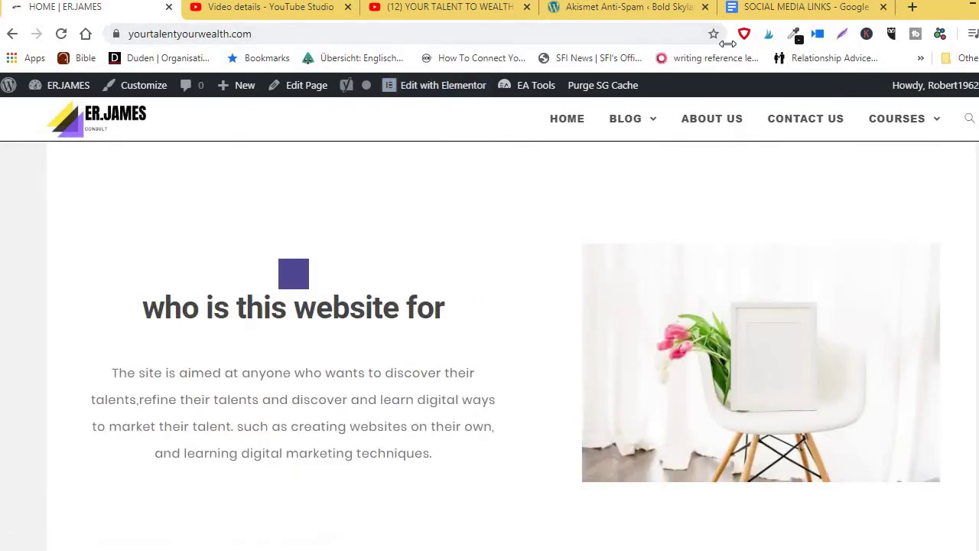
click(644, 11)
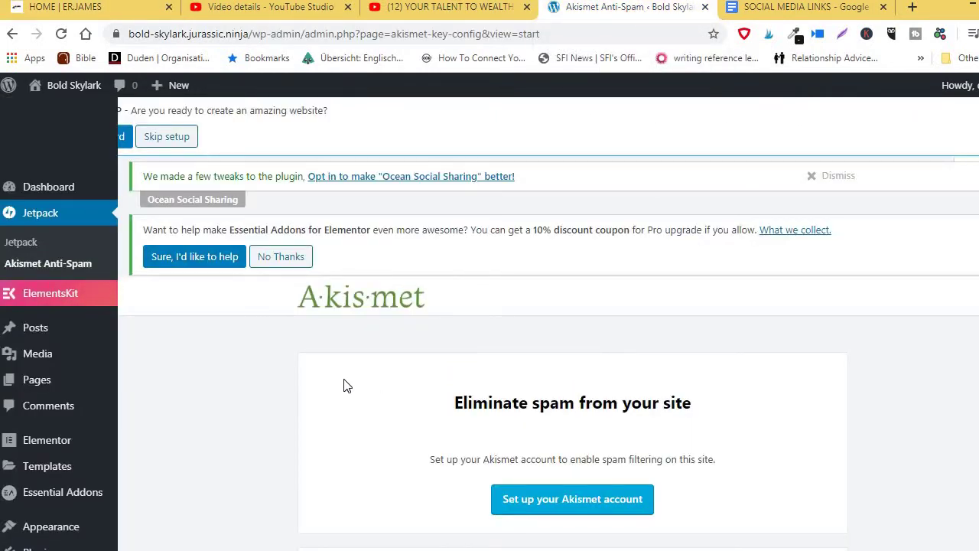
Add a new page titled 'HOME' under Pages > Add New and publish it
mouse_move(31, 380)
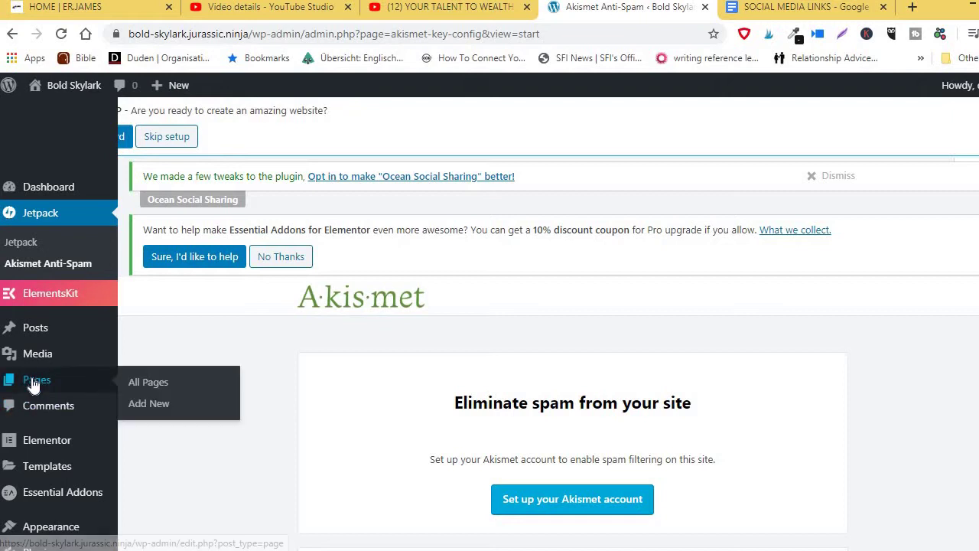
click(157, 409)
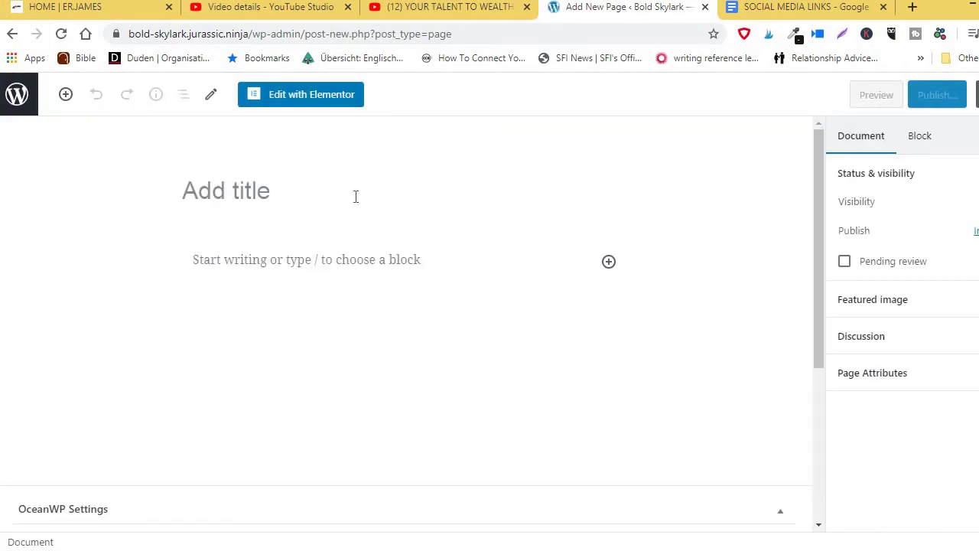
click(260, 194)
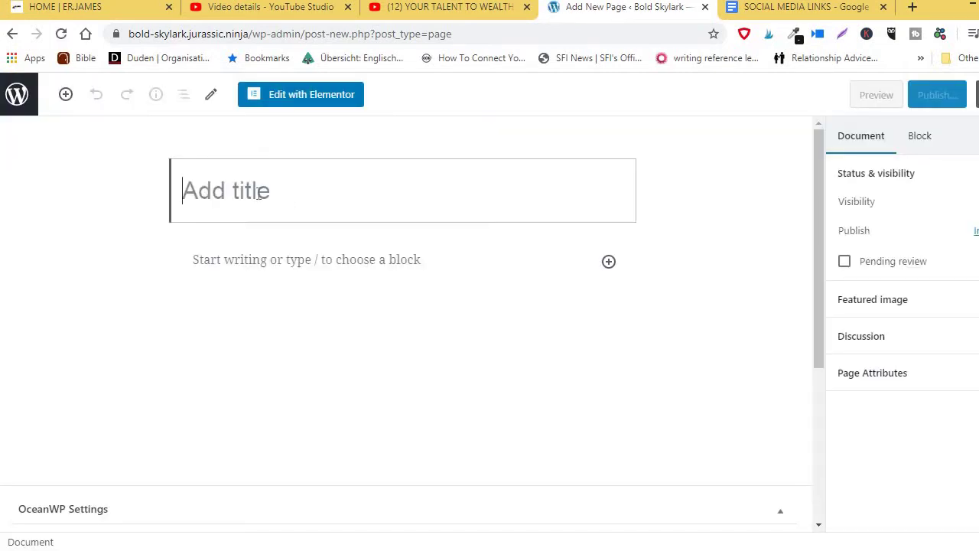
text(H)
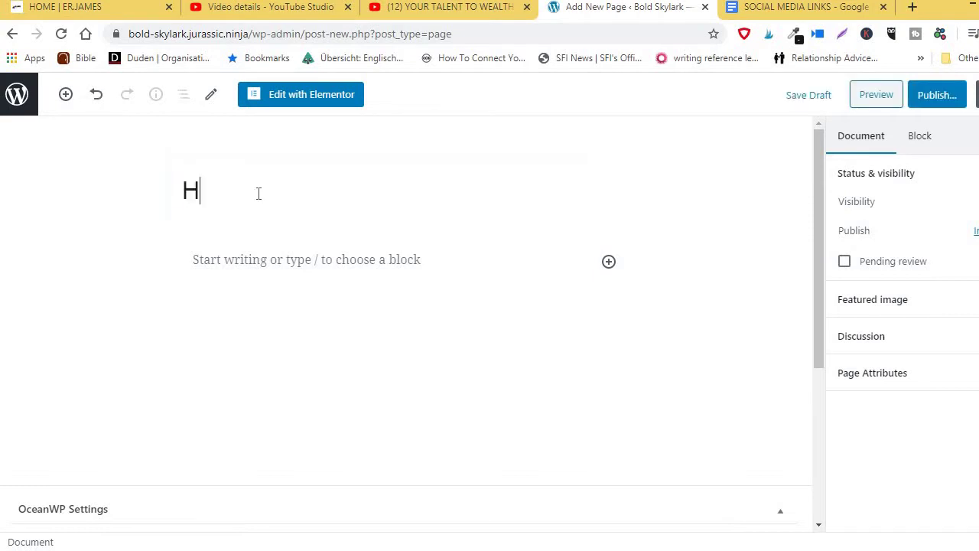
text(OME)
click(924, 98)
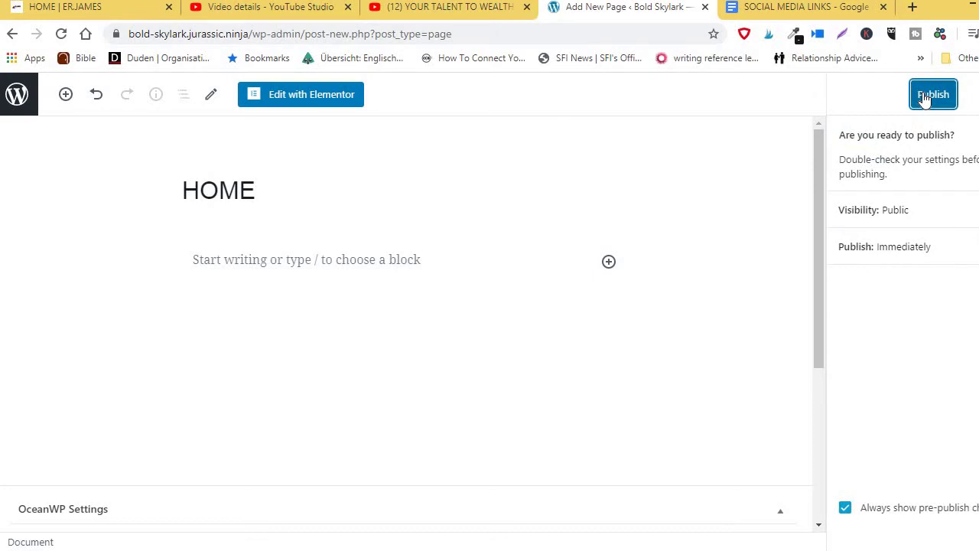
click(924, 98)
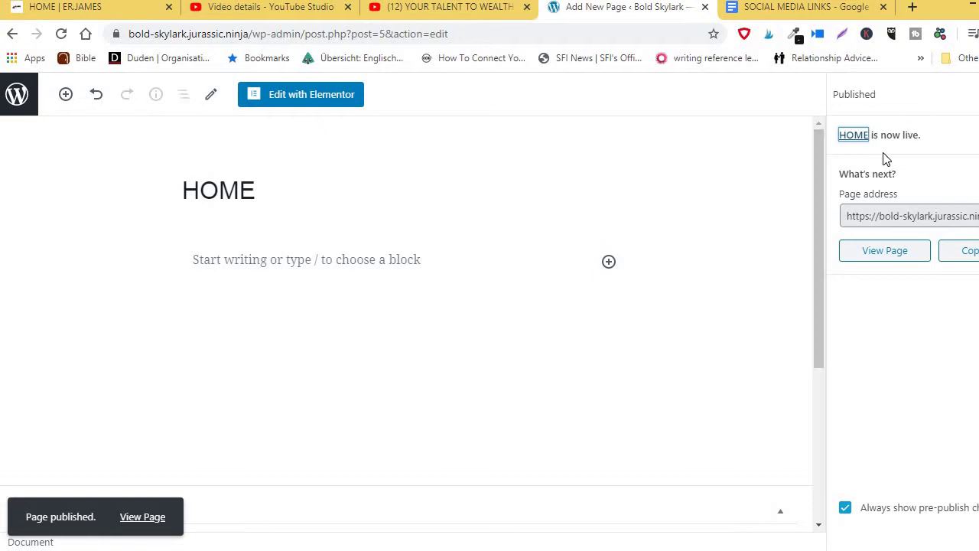
Set the HOME page's OceanWP Content Layout to Full Width
drag(821, 208, 815, 387)
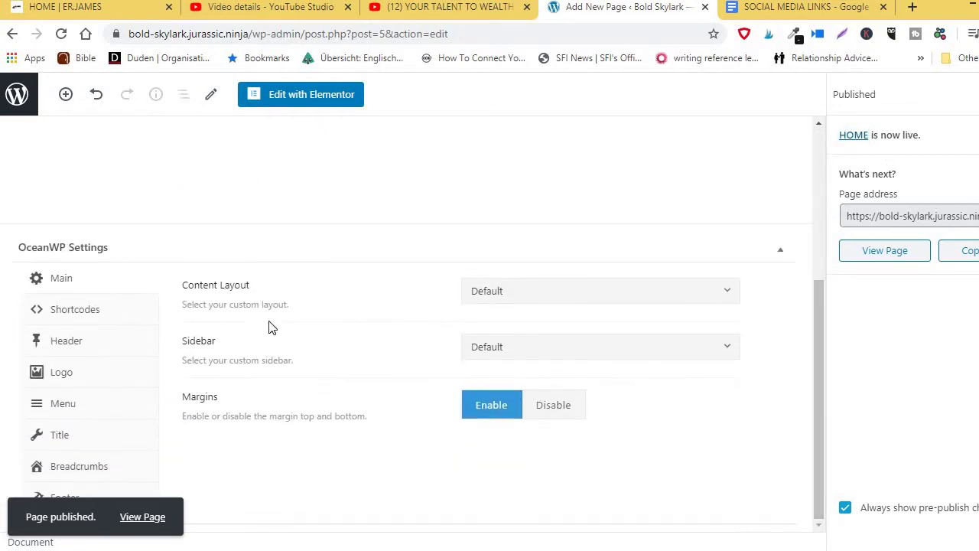
click(727, 294)
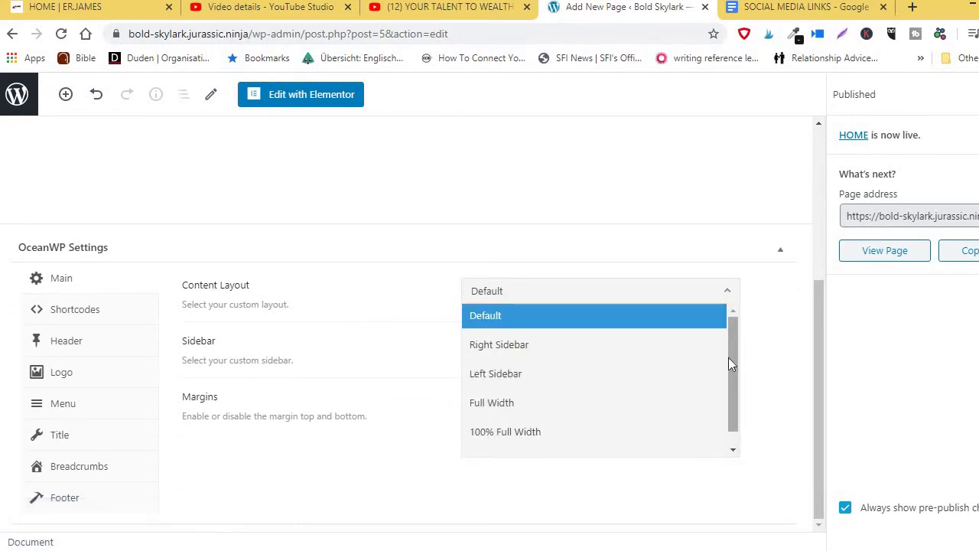
click(482, 404)
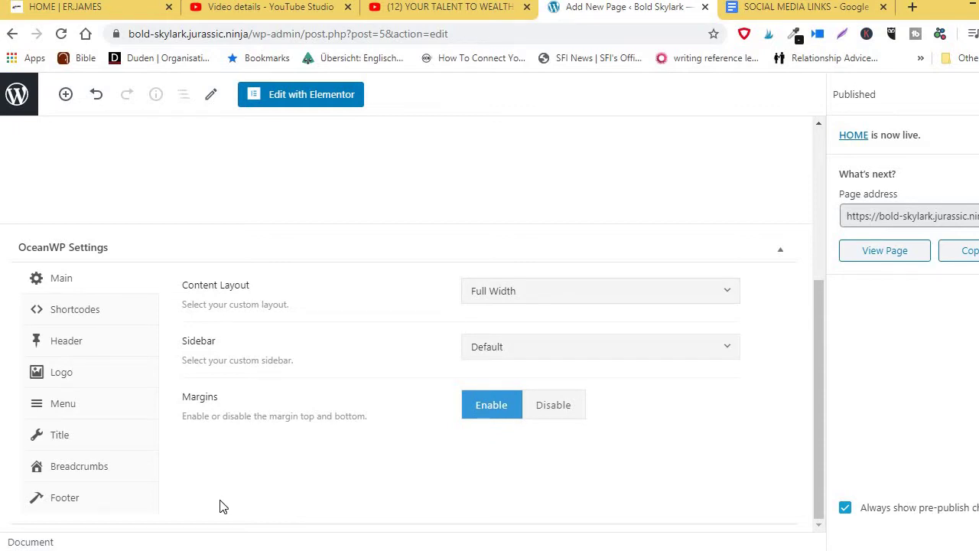
In the OceanWP Title options, set Display Heading and Display Page Title to Disable
click(62, 437)
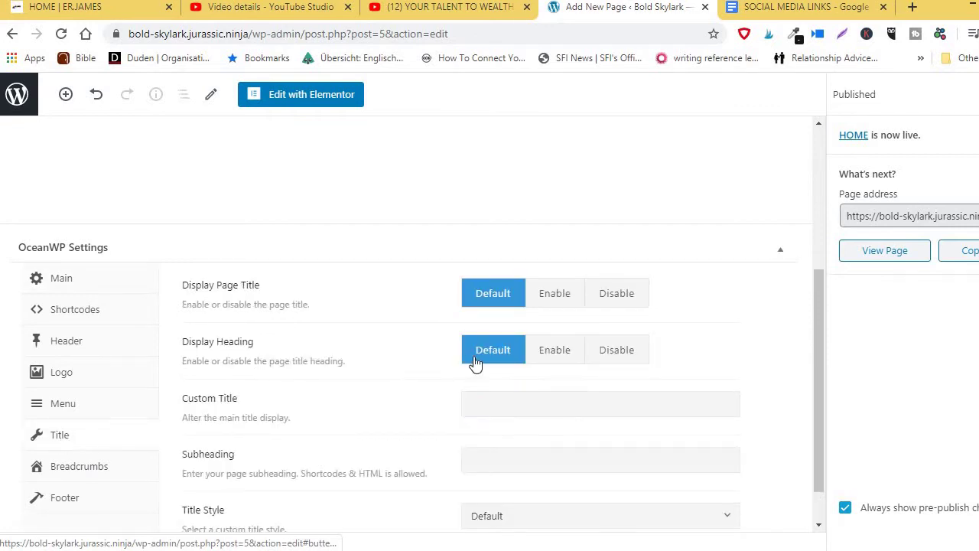
click(612, 359)
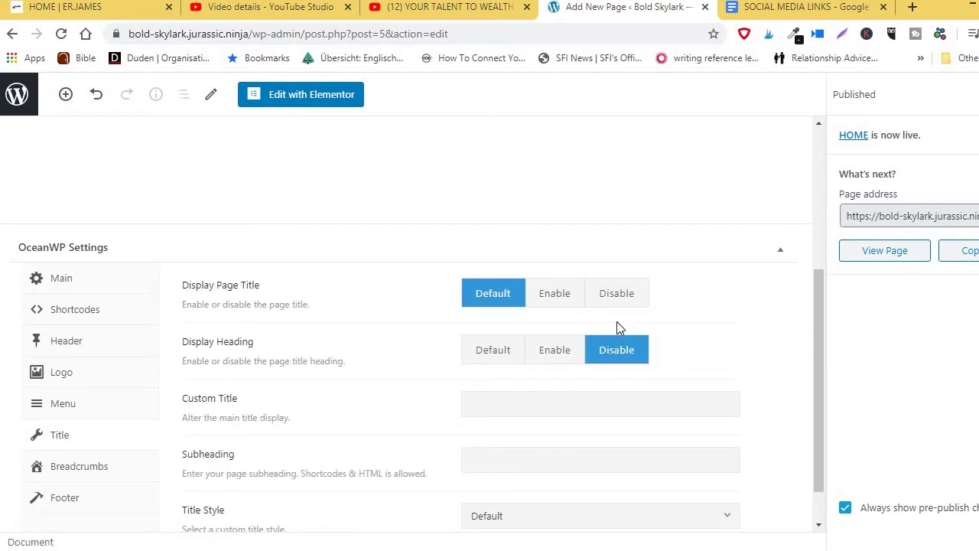
click(624, 298)
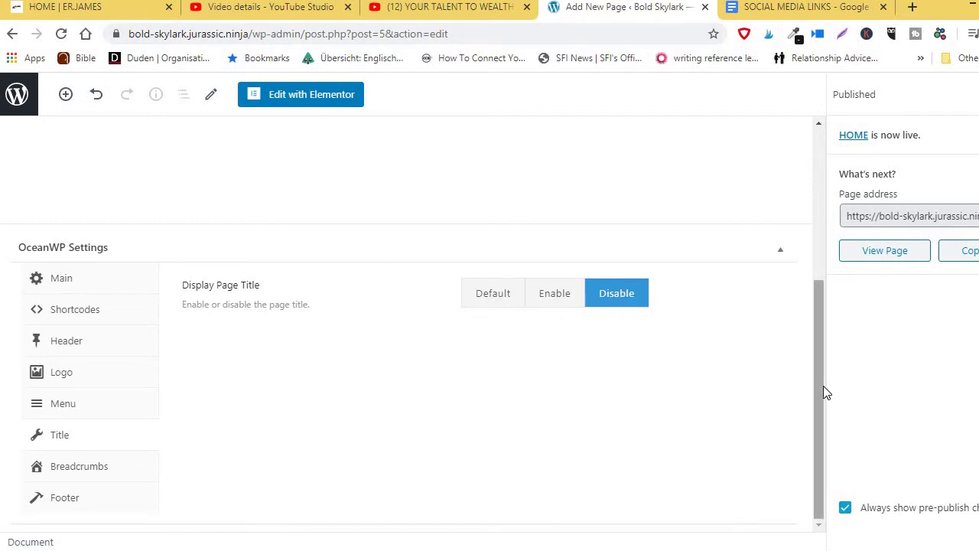
scroll(824, 385, up, 1)
scroll(827, 282, up, 4)
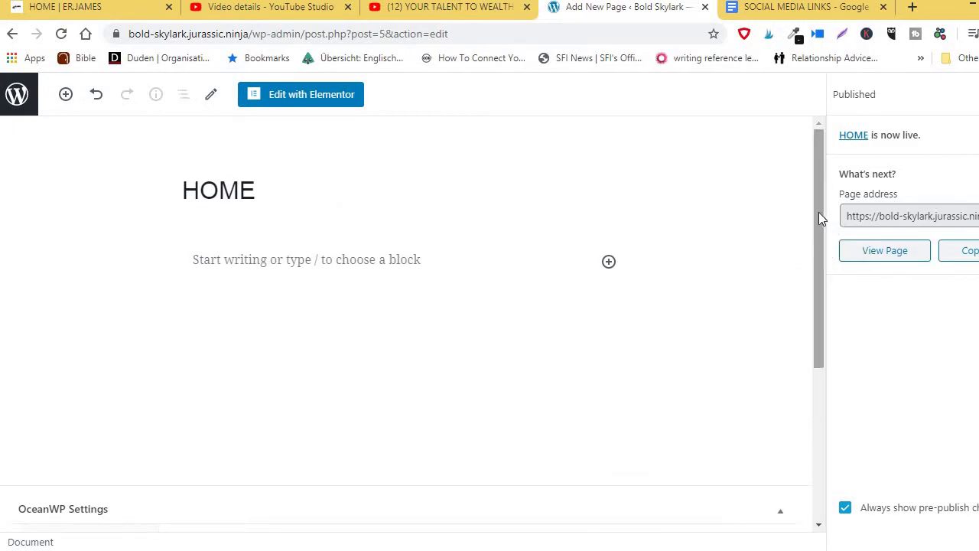
drag(821, 234, 825, 398)
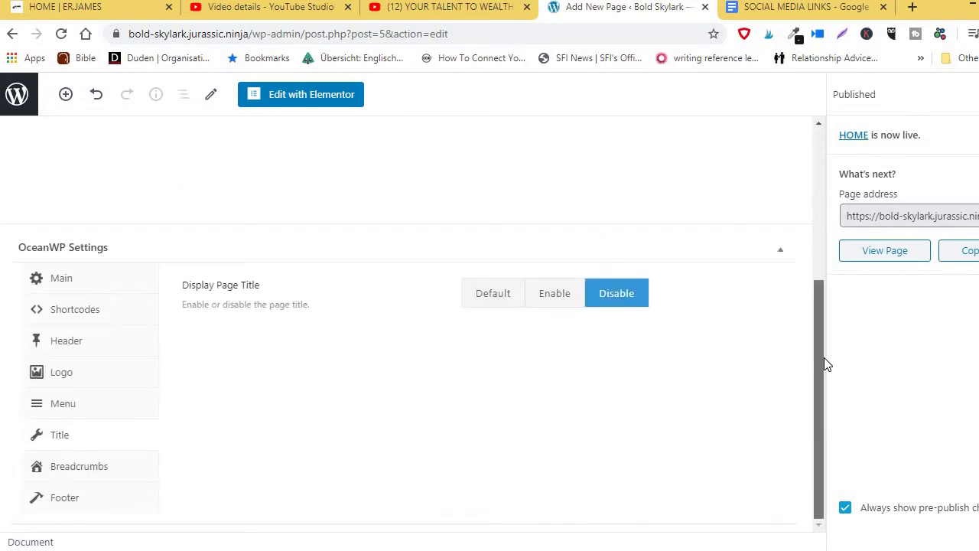
drag(824, 358, 820, 247)
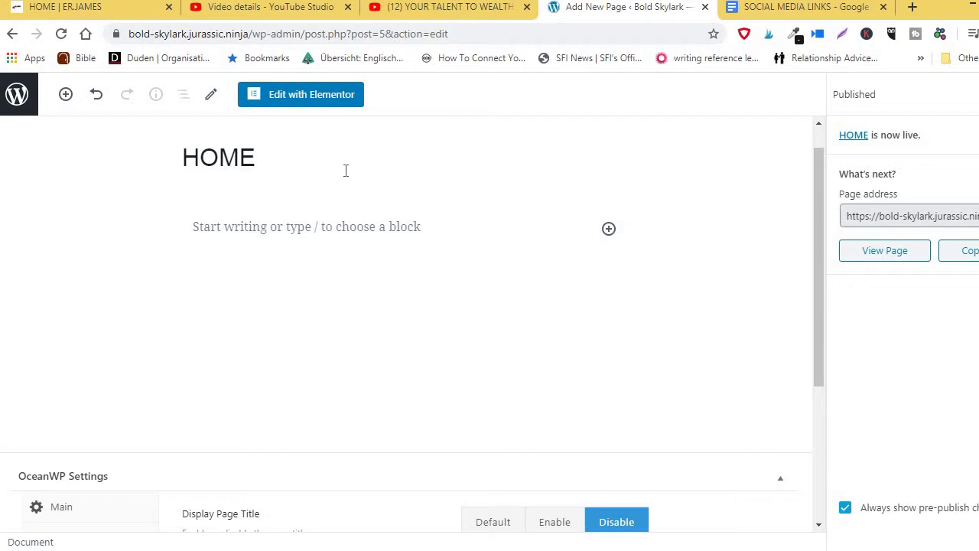
View the published HOME page on the live Bold Skylark site
click(852, 142)
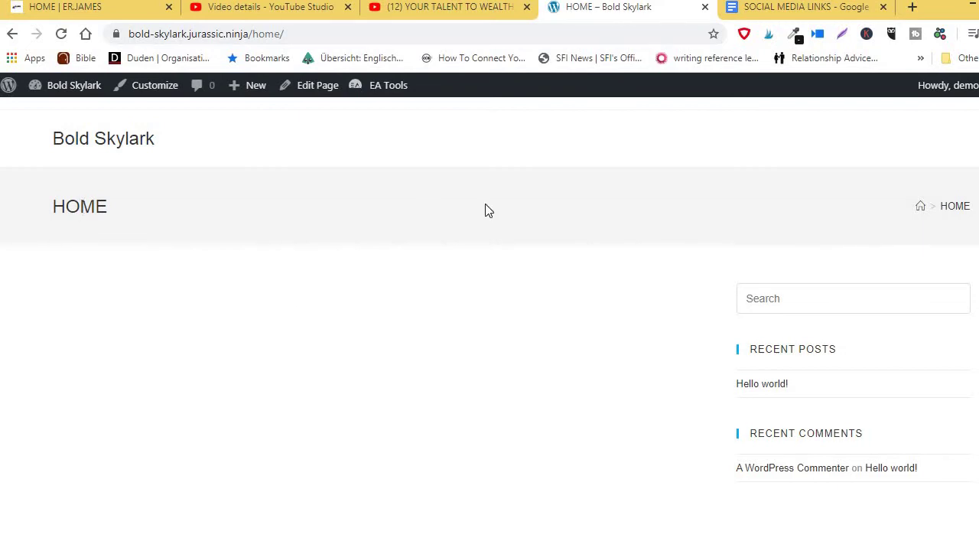
mouse_move(63, 94)
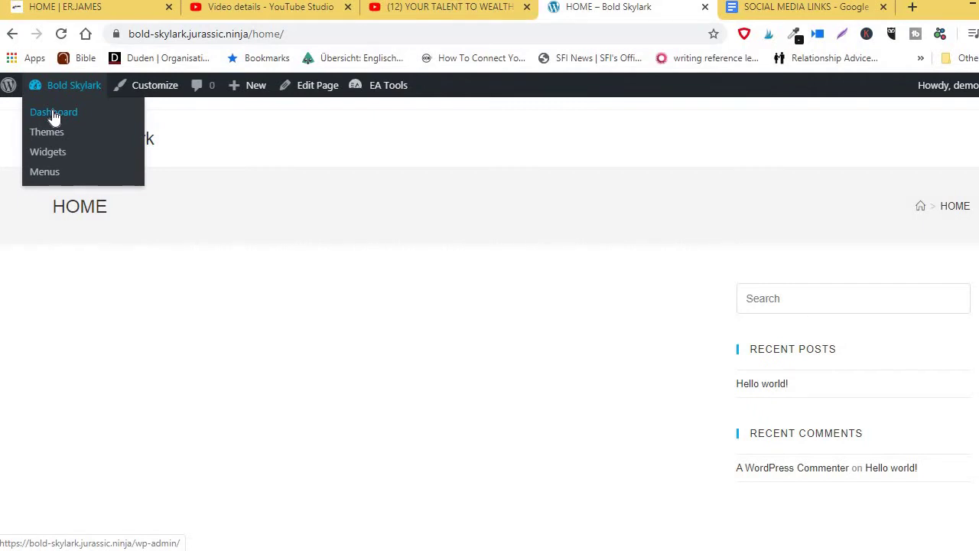
Give the HOME page a Full Width content layout with Margins disabled, then update it
click(54, 115)
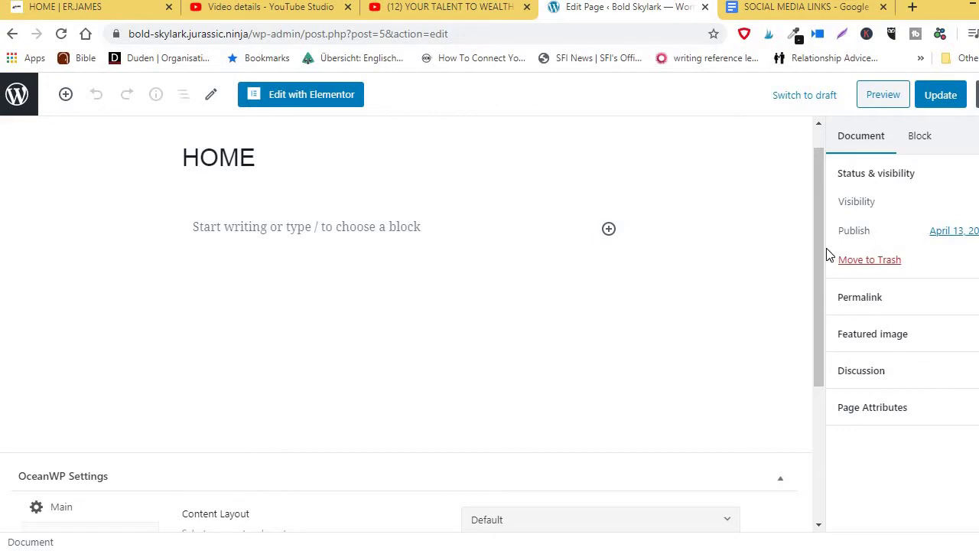
drag(818, 246, 819, 383)
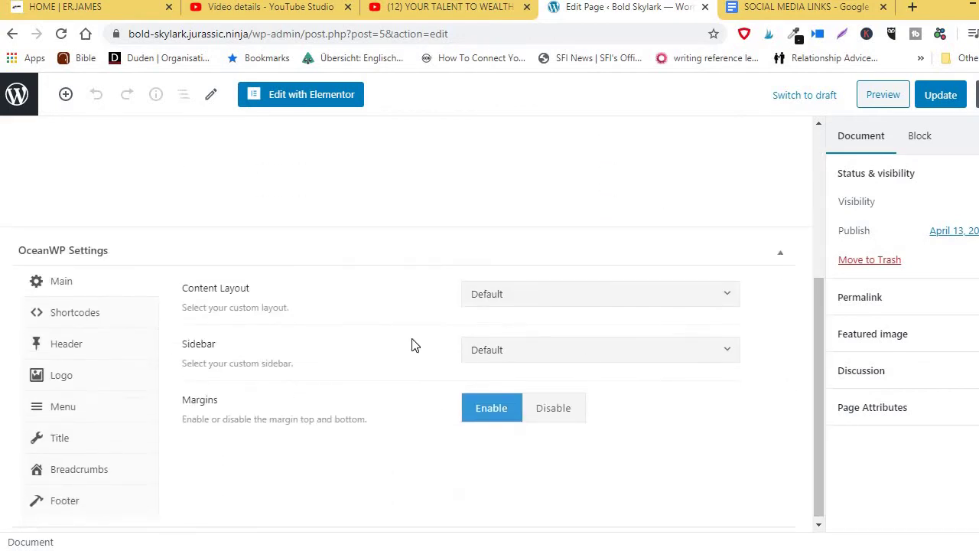
click(729, 354)
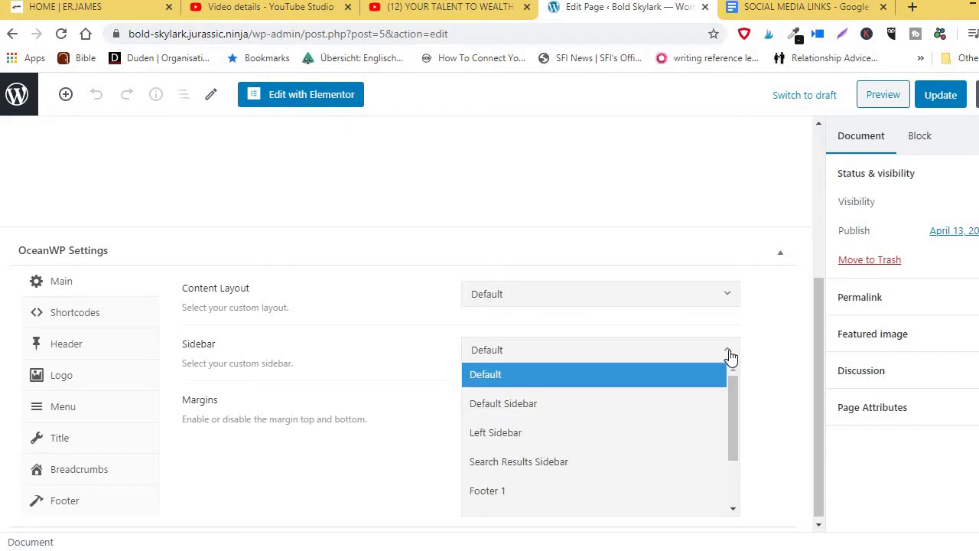
click(729, 298)
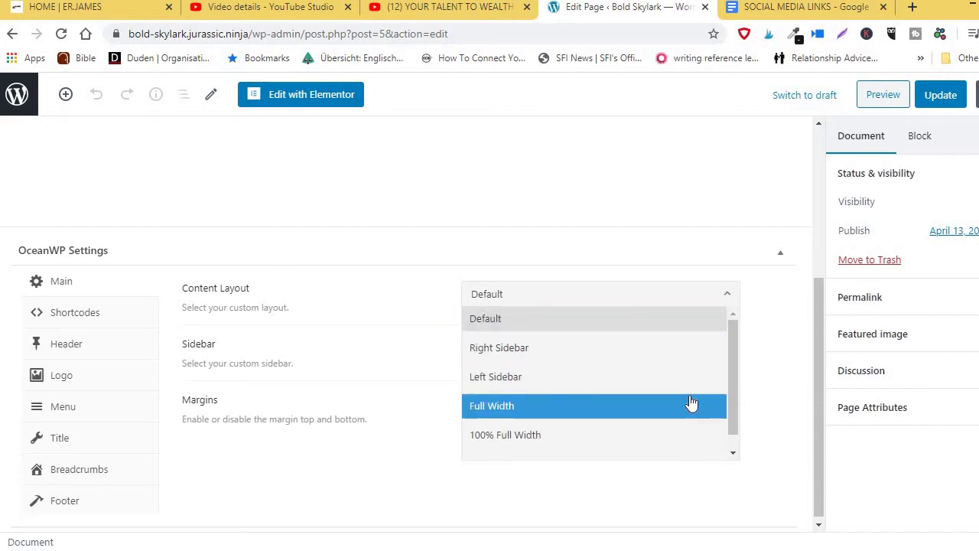
click(691, 405)
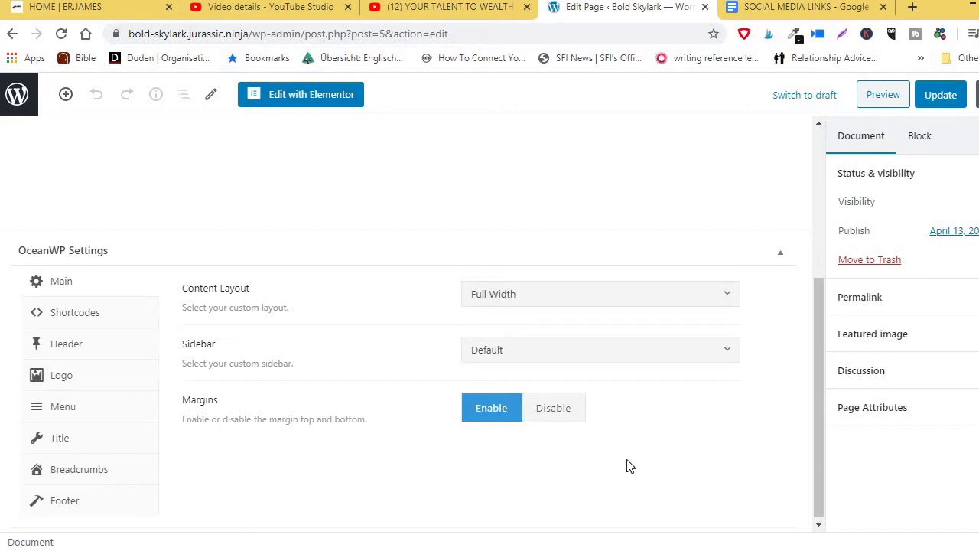
click(549, 413)
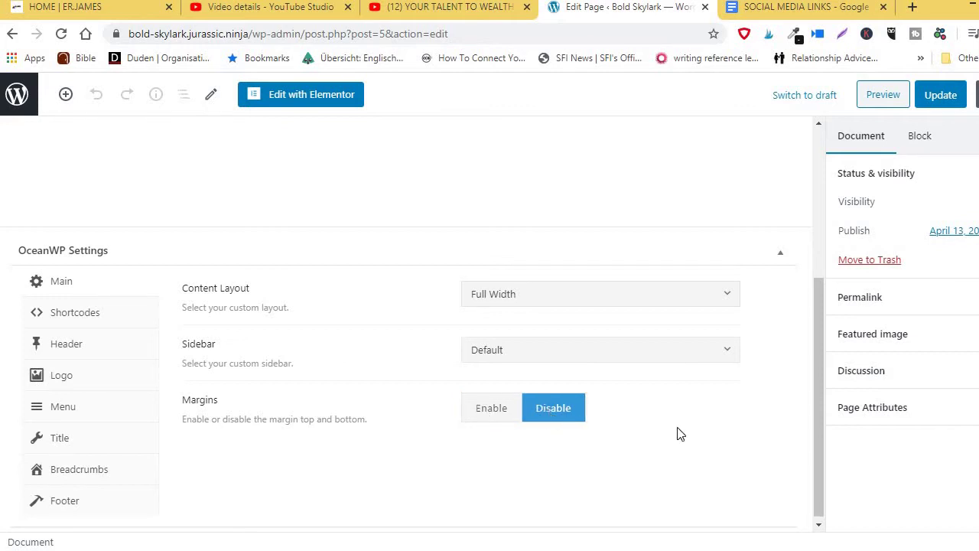
drag(822, 404, 821, 368)
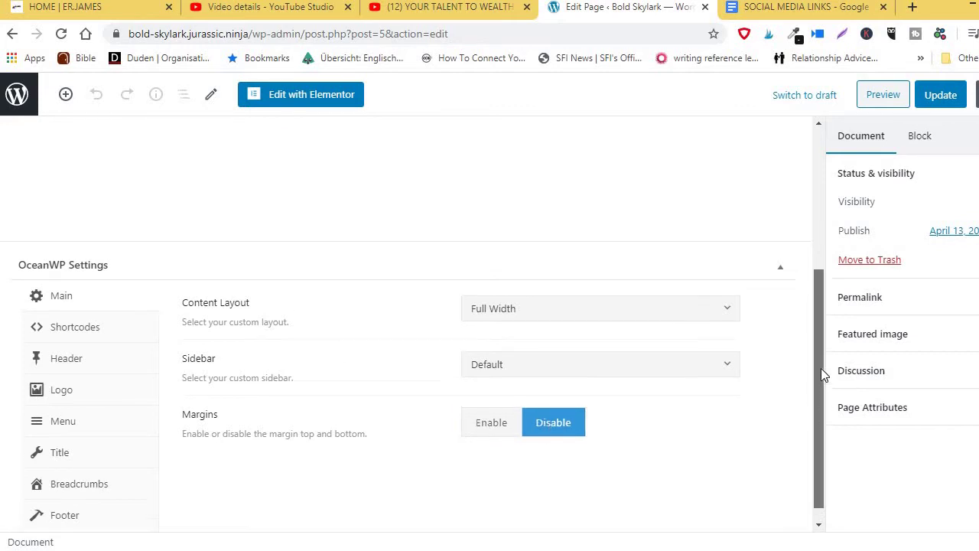
click(952, 97)
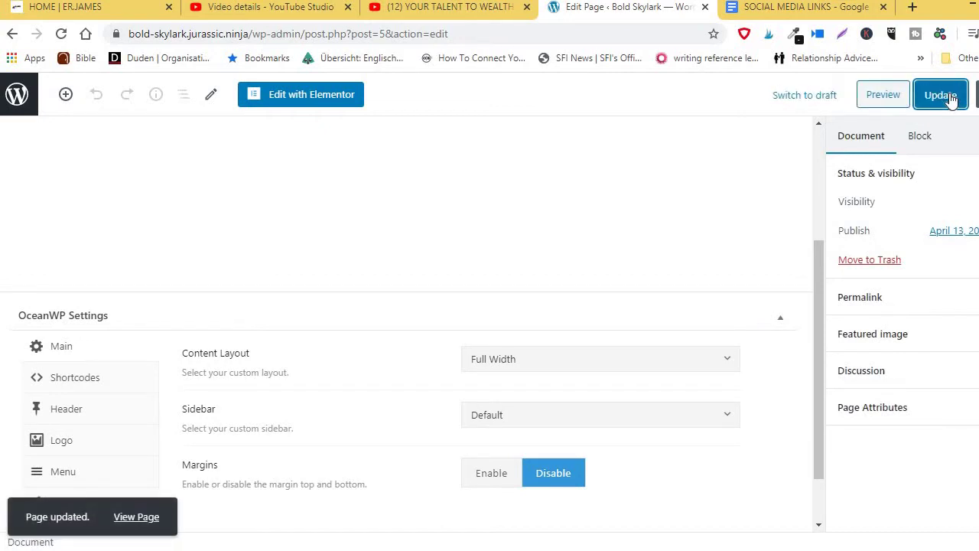
click(952, 100)
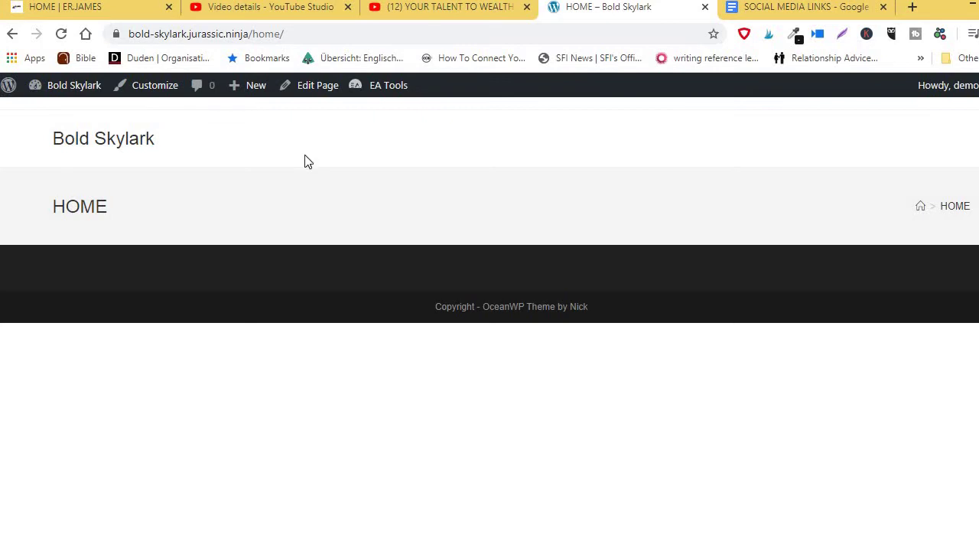
click(318, 86)
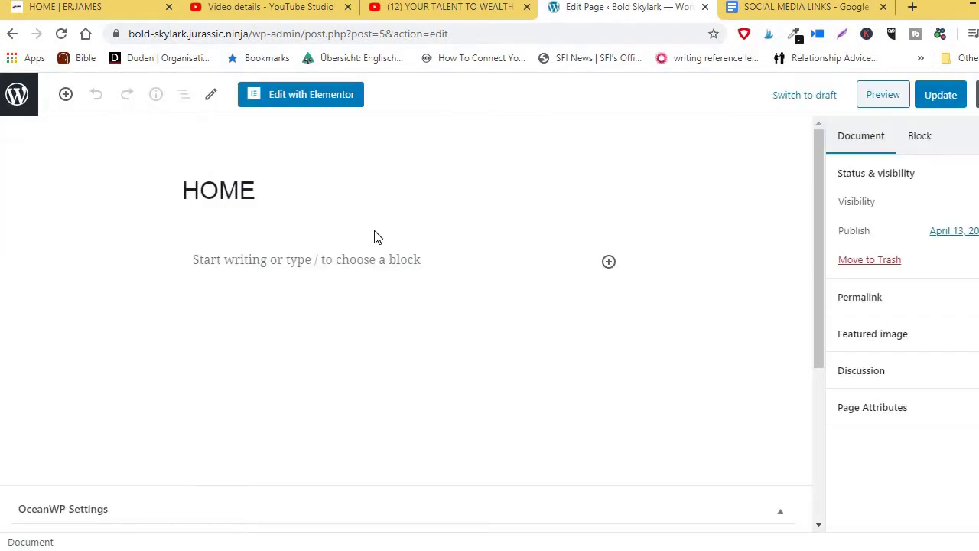
Open the HOME page with Edit with Elementor
click(314, 101)
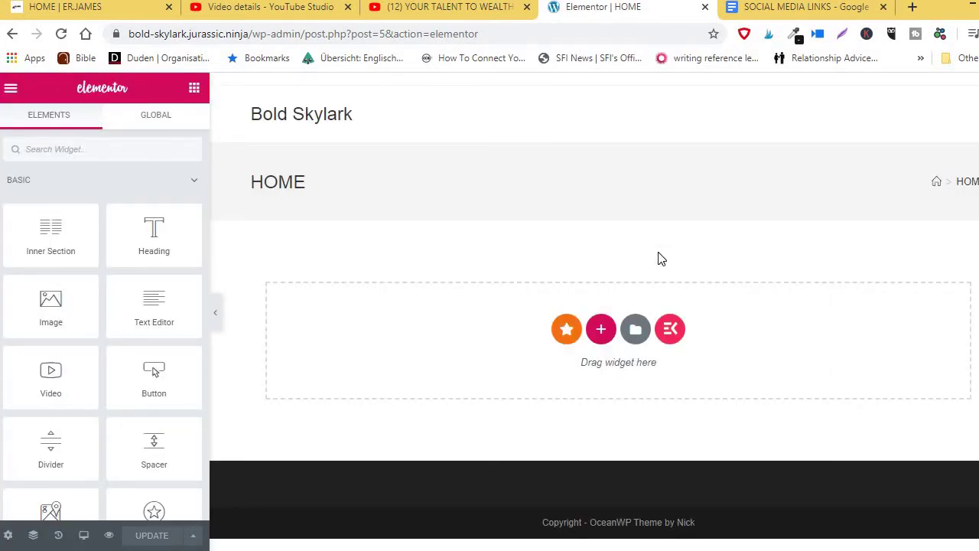
Open the Elementor template library and preview the How to Make a Website course template
click(635, 331)
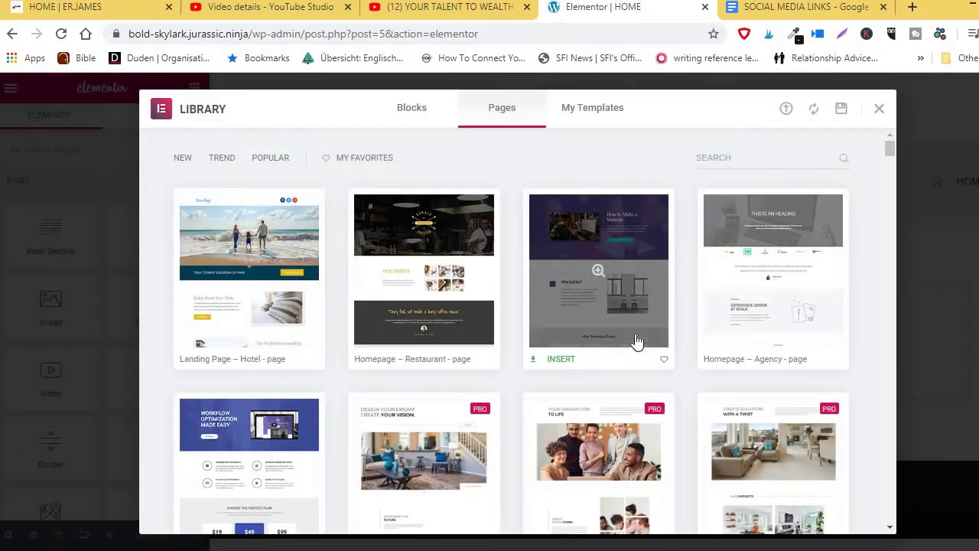
click(638, 340)
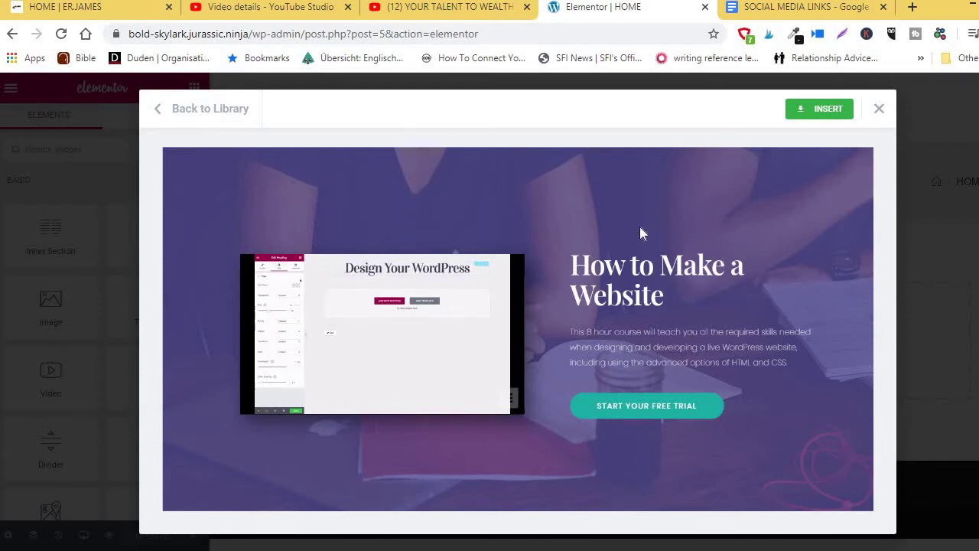
click(108, 6)
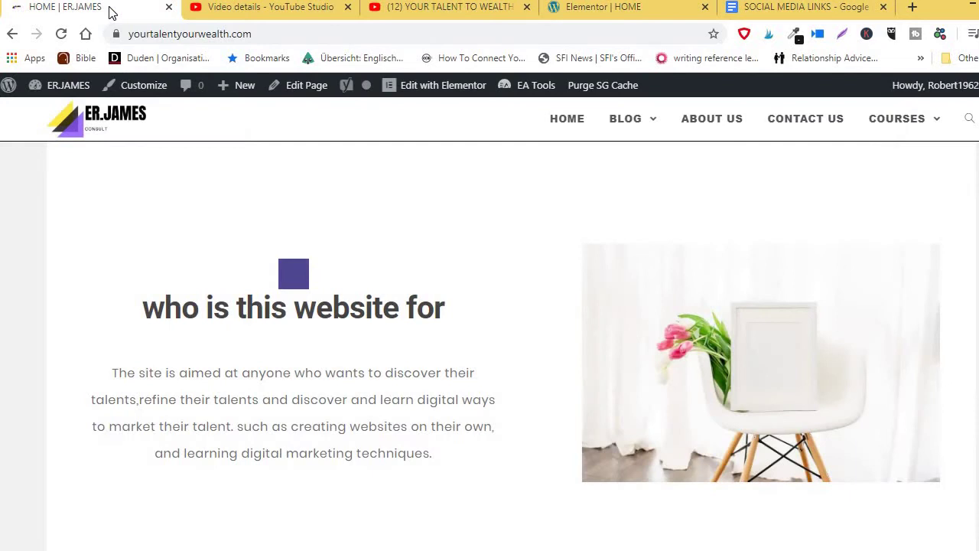
scroll(511, 325, up, 5)
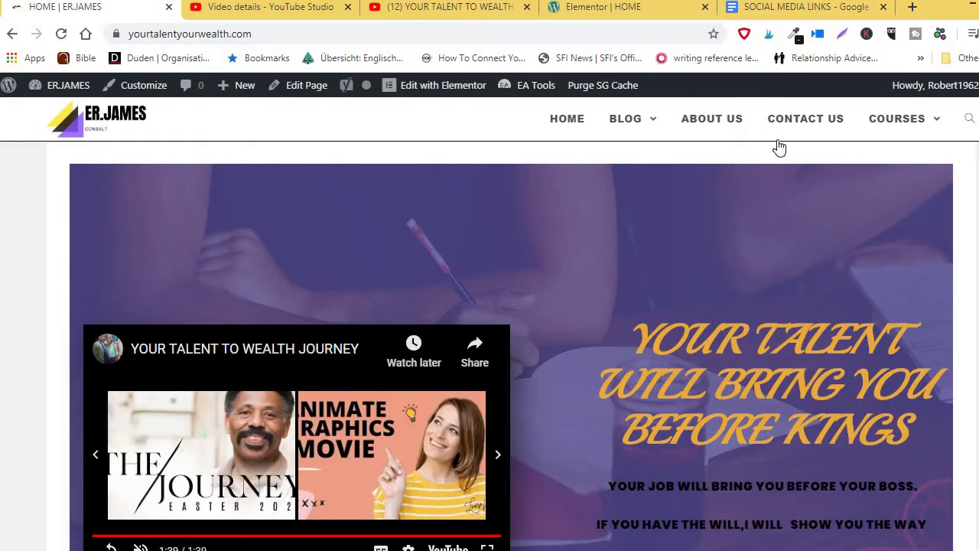
click(657, 16)
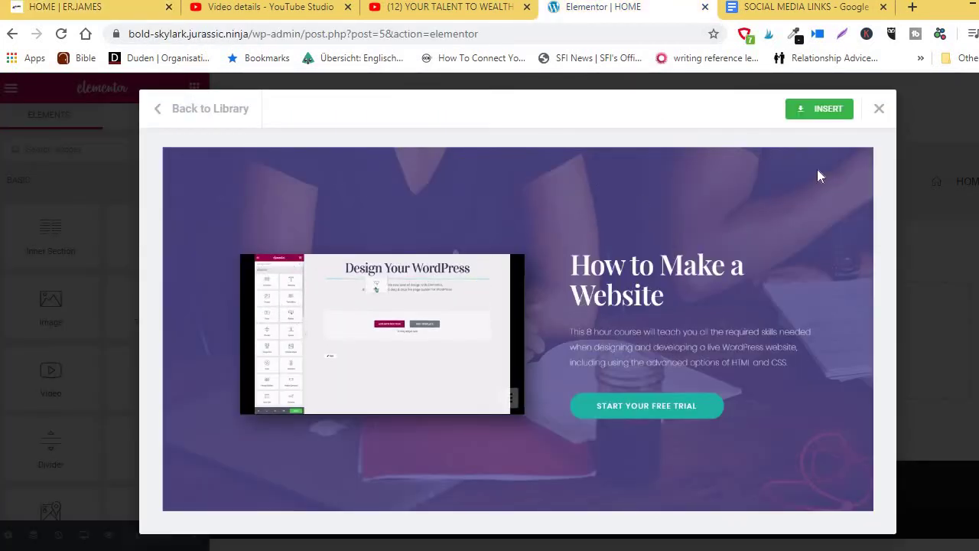
Insert the How to Make a Website template via Get Started and scroll through its sections
click(827, 111)
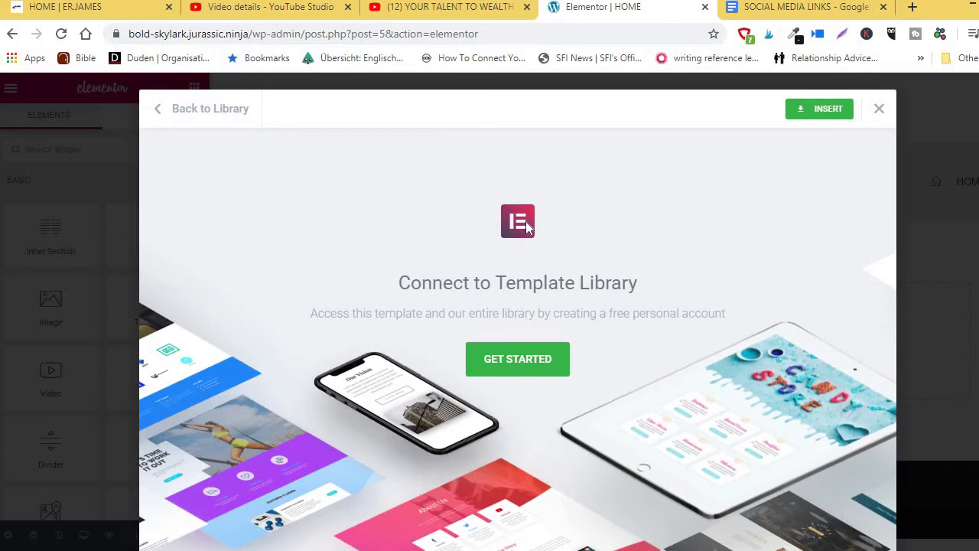
click(518, 366)
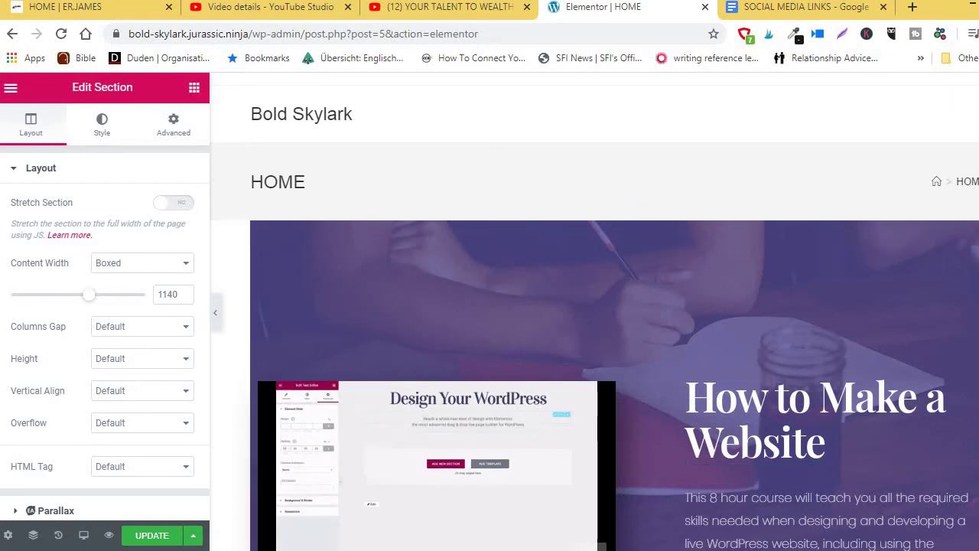
scroll(928, 281, down, 2)
scroll(615, 312, down, 14)
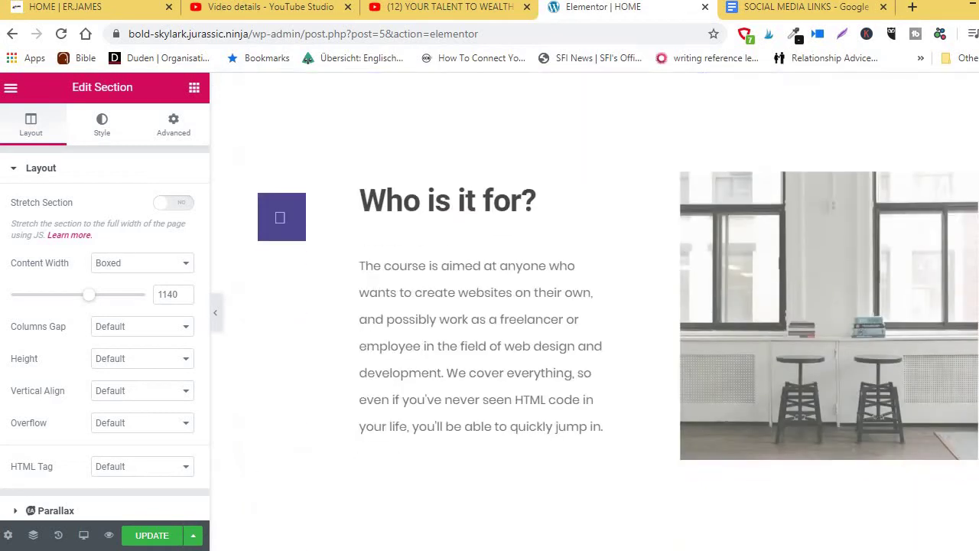
scroll(615, 312, down, 13)
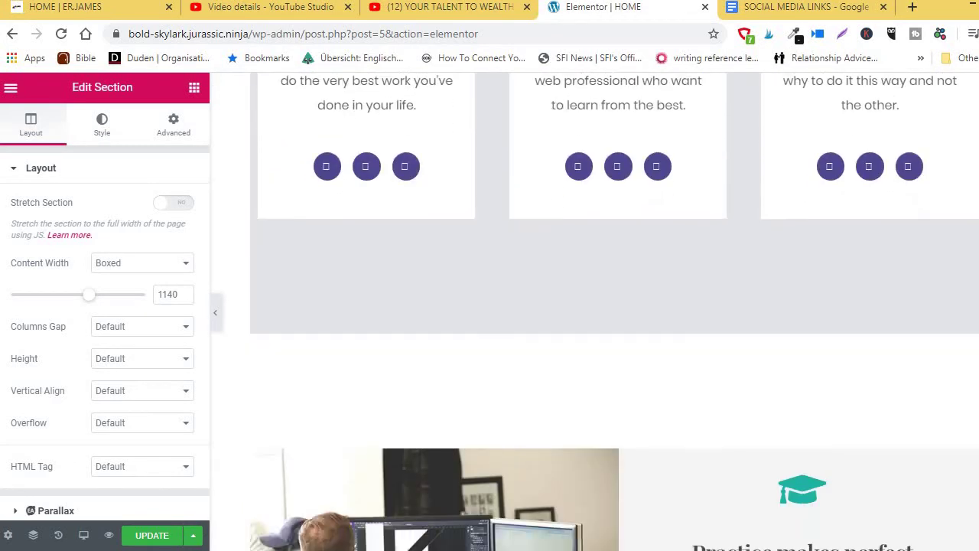
scroll(615, 312, down, 3)
scroll(614, 313, up, 4)
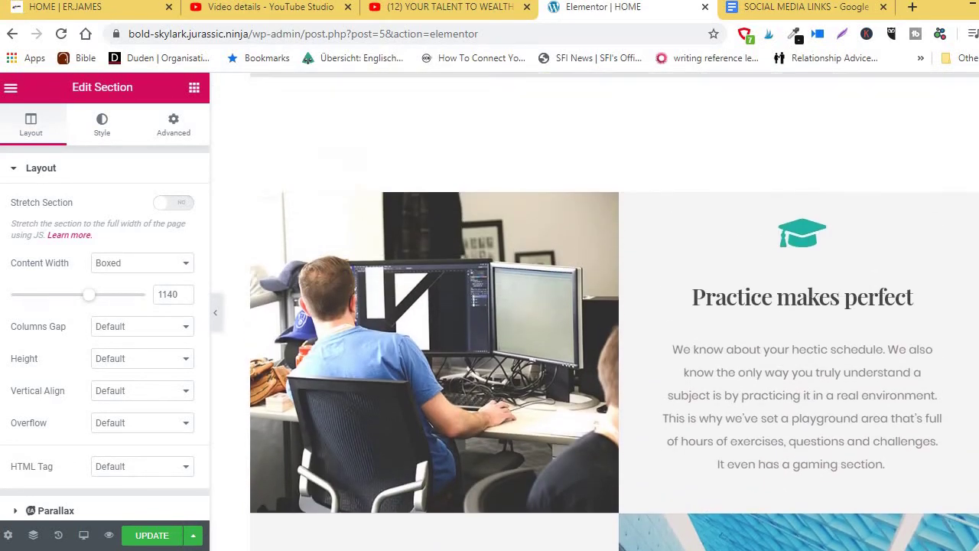
scroll(614, 312, up, 12)
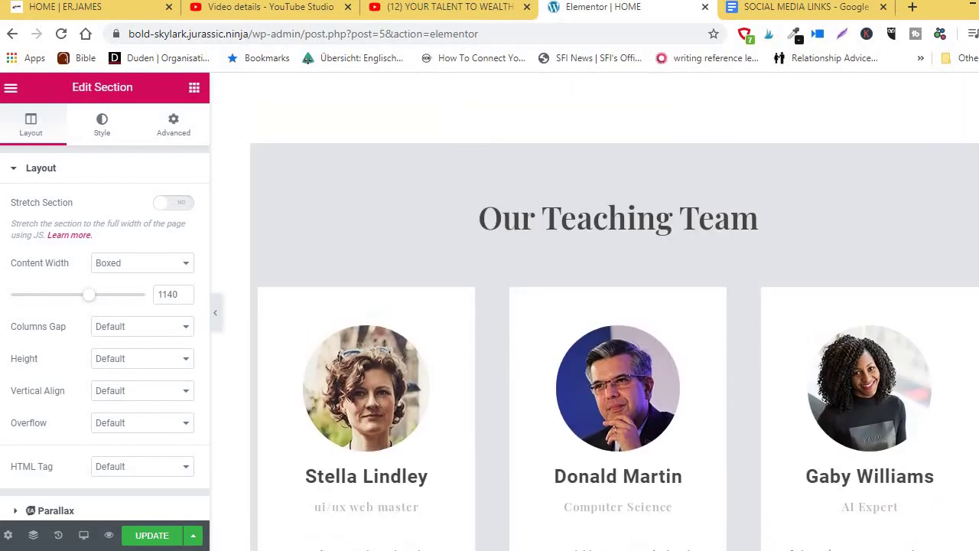
scroll(614, 312, up, 11)
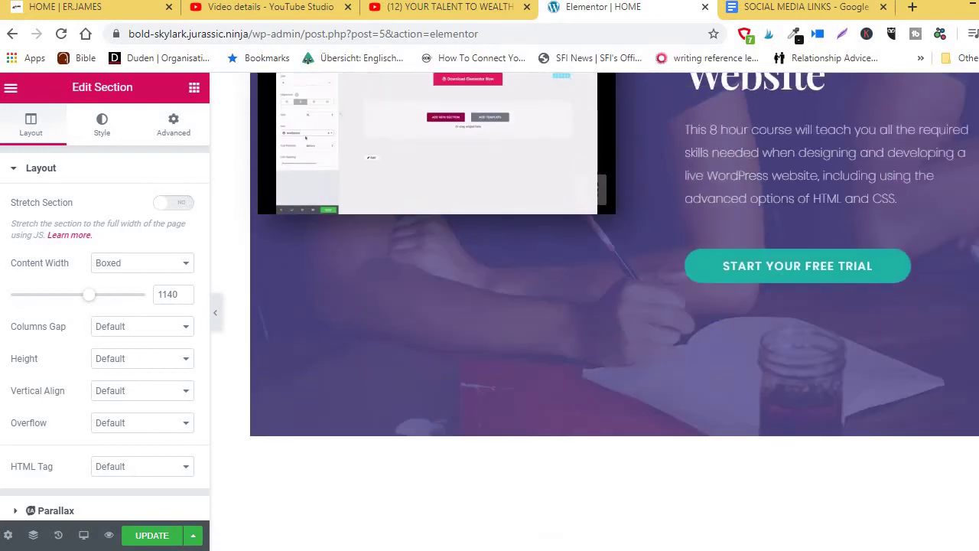
scroll(614, 312, up, 1)
scroll(615, 312, down, 3)
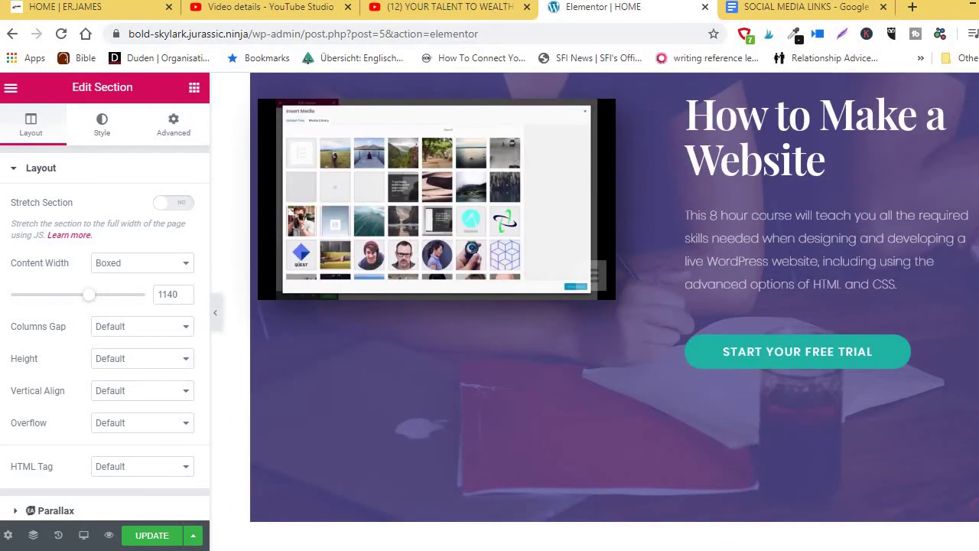
mouse_move(429, 189)
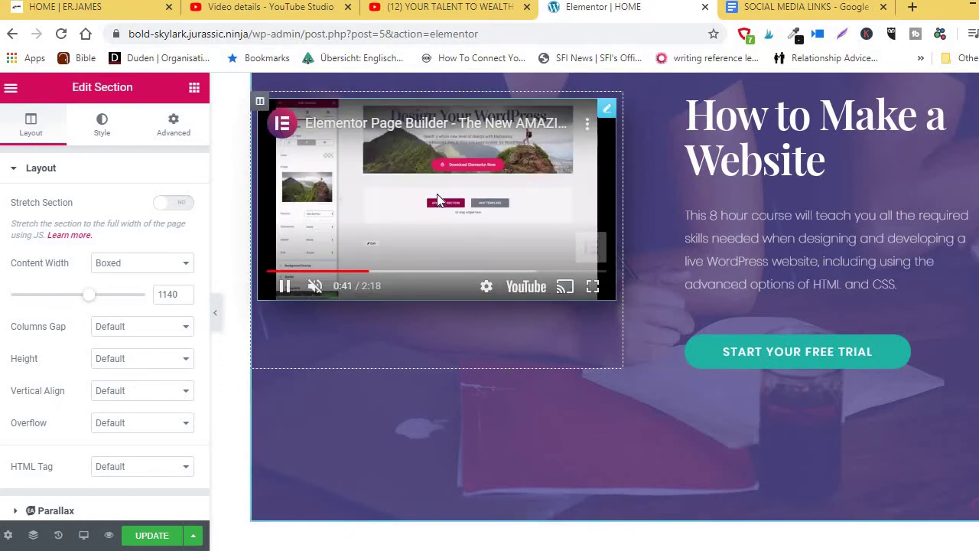
click(437, 200)
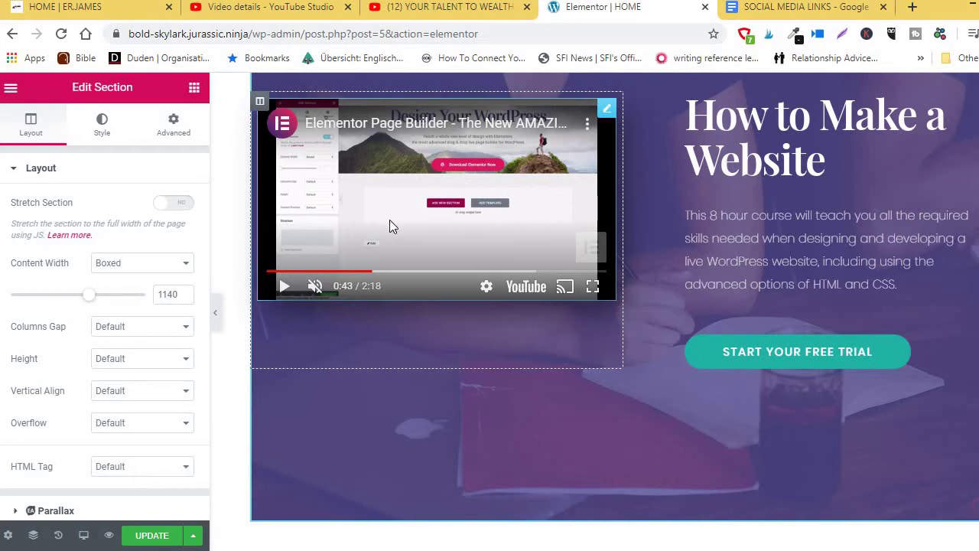
click(427, 218)
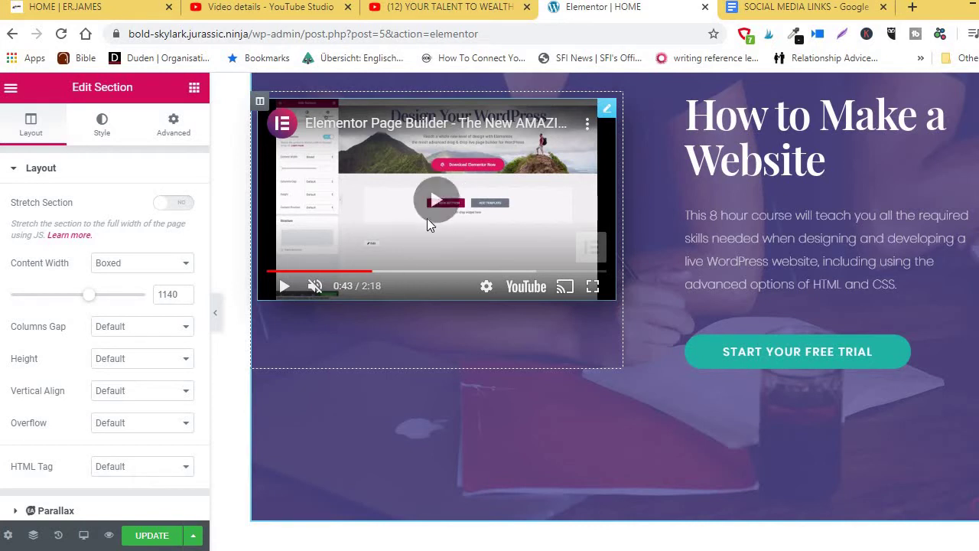
click(432, 211)
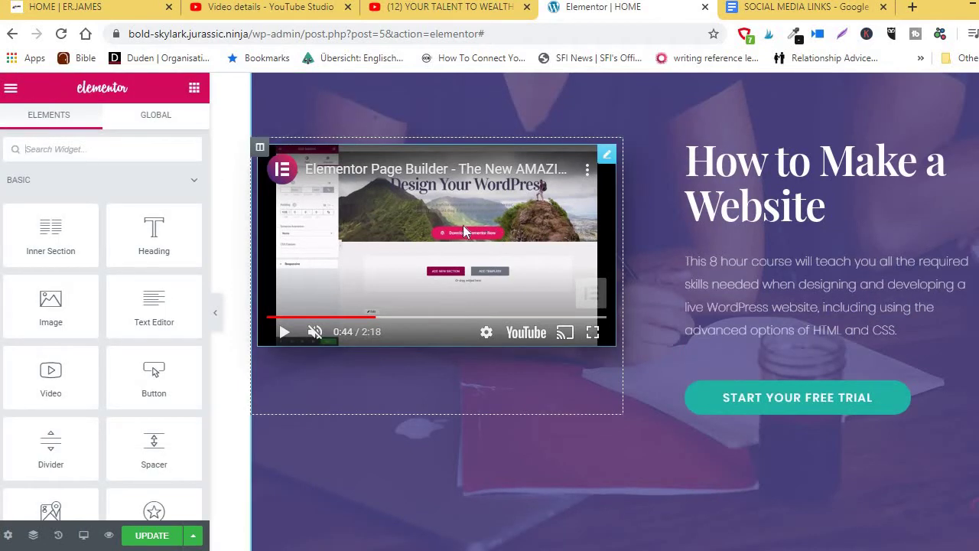
click(463, 225)
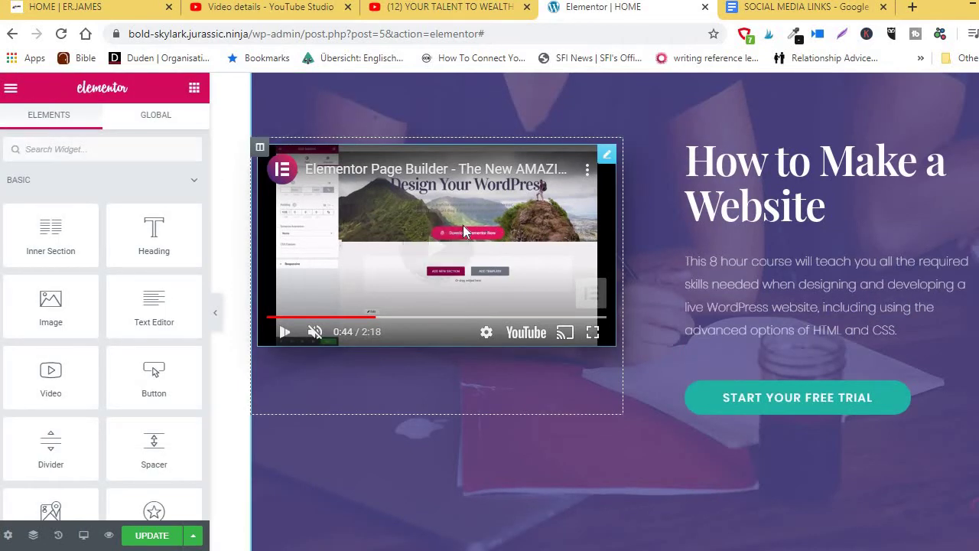
click(415, 231)
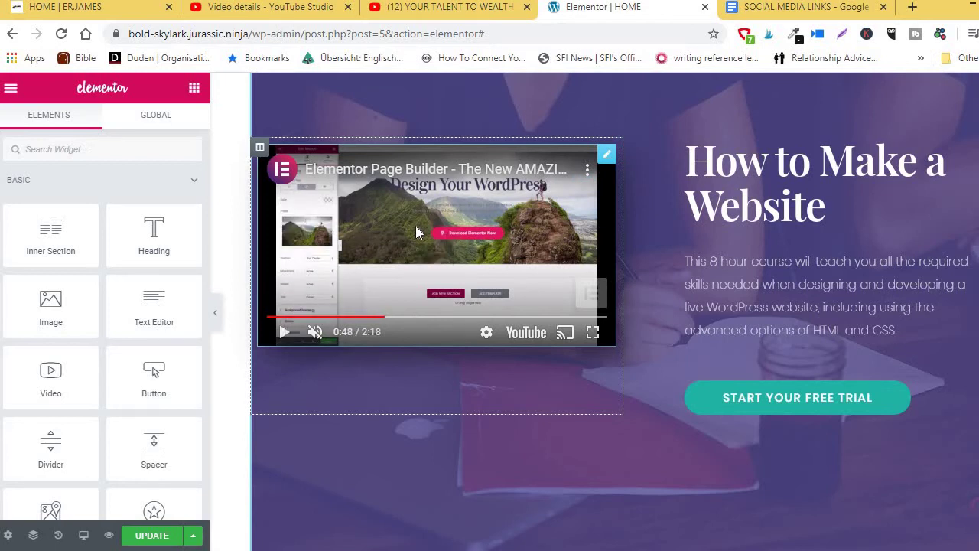
Select the hero Video widget, check its style settings, and pause the video
click(391, 276)
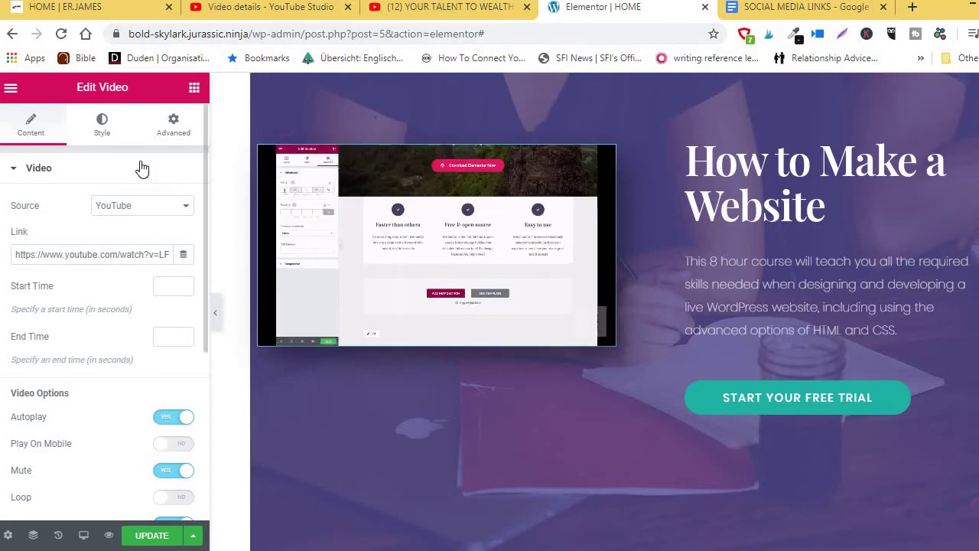
click(102, 125)
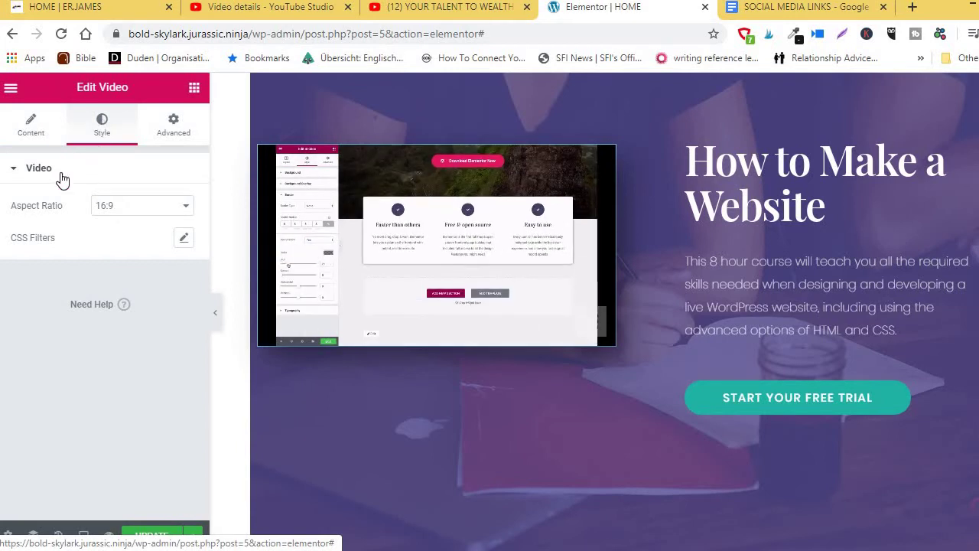
click(16, 176)
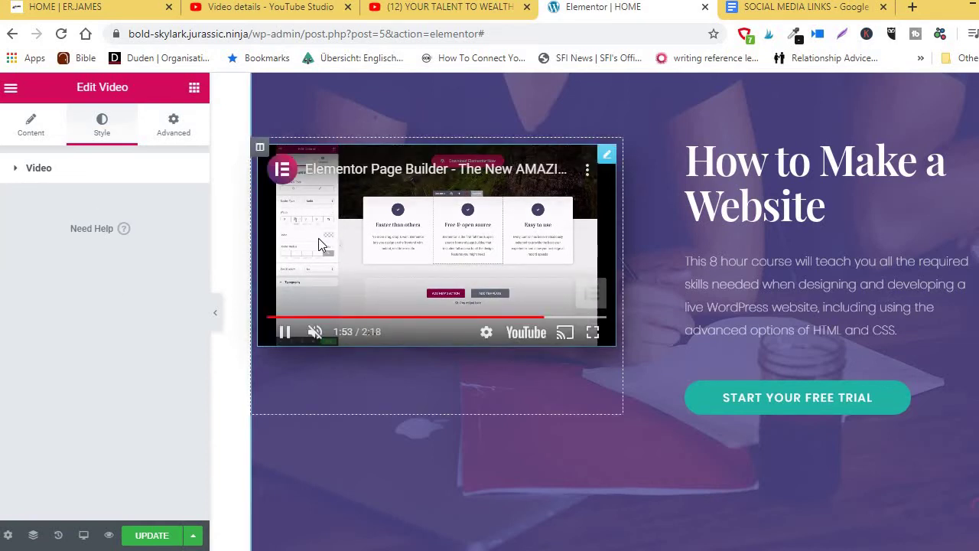
click(319, 243)
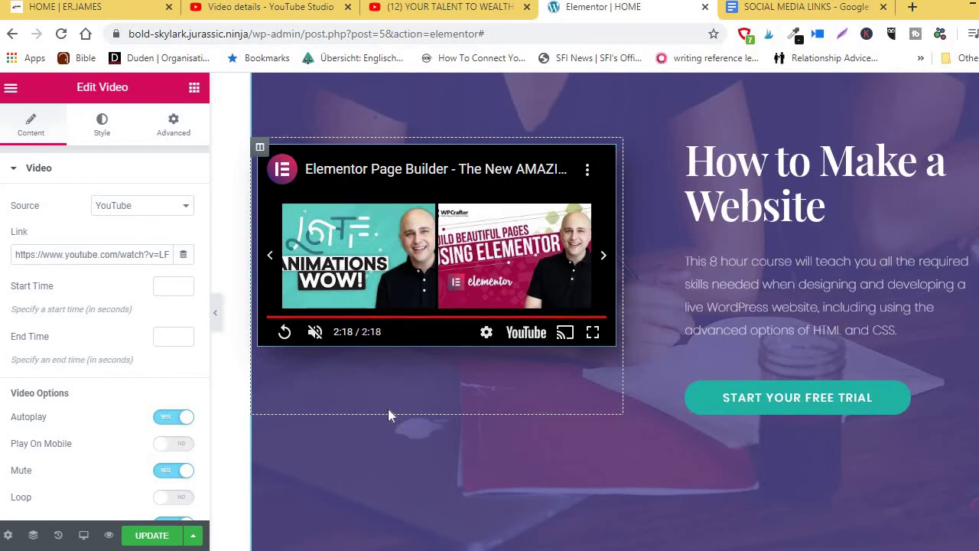
Clear the video's old YouTube link, then go to the YOUR TALENT TO WEALTH YouTube tab
click(170, 254)
key(ctrl+v)
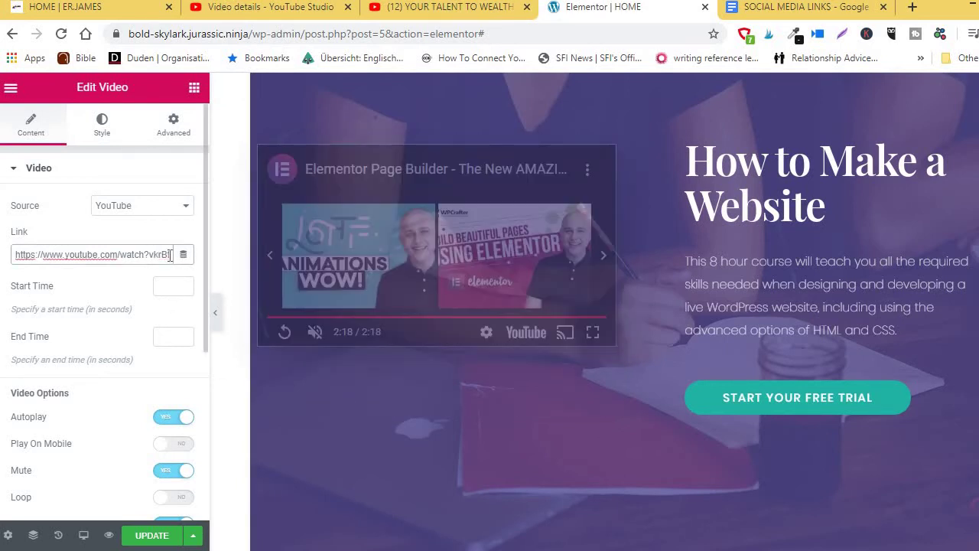
key(BackSpace)
key(BackSpace)
key(BackSpace)
key(BackSpace)
key(BackSpace)
key(BackSpace)
key(BackSpace)
key(BackSpace)
key(BackSpace)
key(BackSpace)
key(BackSpace)
key(BackSpace)
key(BackSpace)
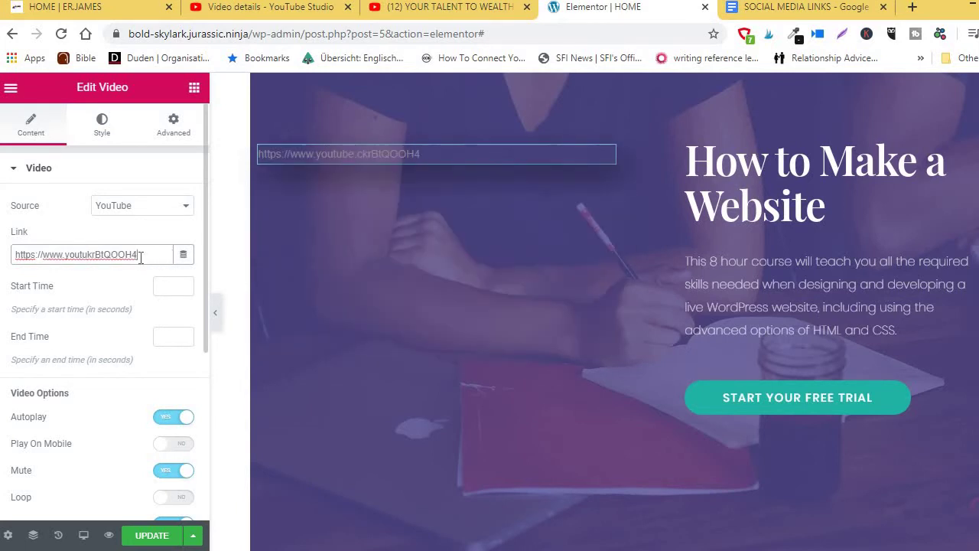
key(BackSpace)
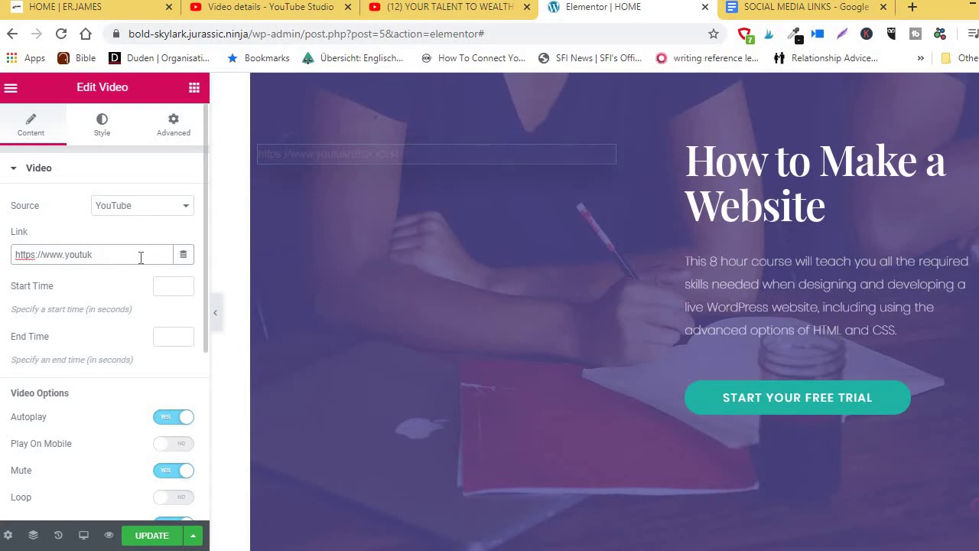
key(BackSpace)
key(BackSpace)
key(BackSpace)
key(BackSpace)
key(BackSpace)
key(BackSpace)
key(BackSpace)
key(BackSpace)
key(BackSpace)
key(BackSpace)
key(BackSpace)
key(BackSpace)
key(BackSpace)
click(441, 11)
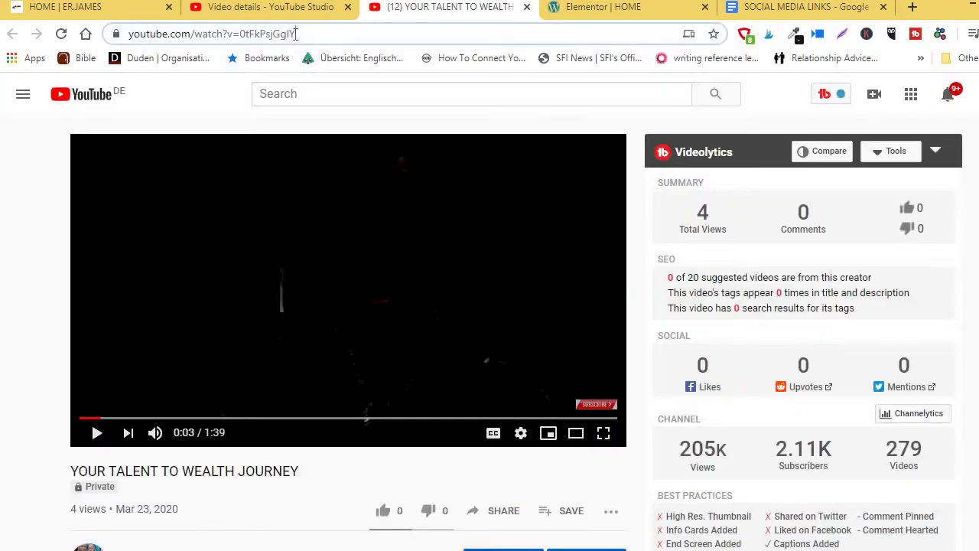
Copy the YOUR TALENT TO WEALTH JOURNEY video's YouTube URL and return to the Elementor HOME editor
drag(301, 33, 128, 37)
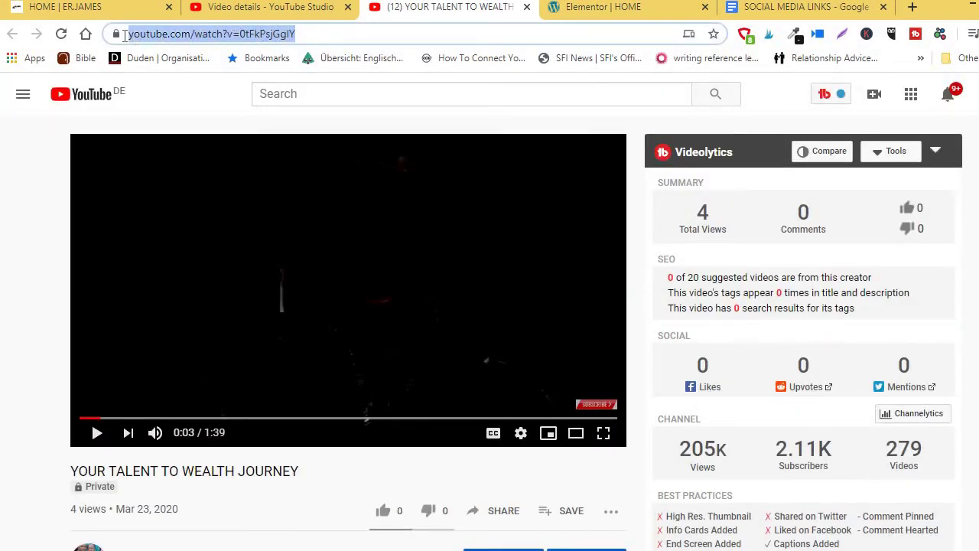
right_click(150, 41)
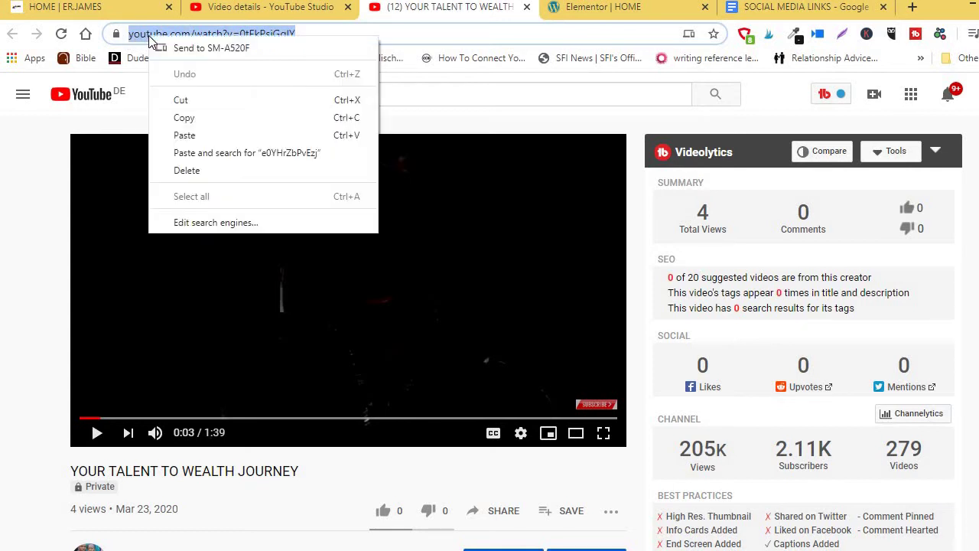
click(189, 120)
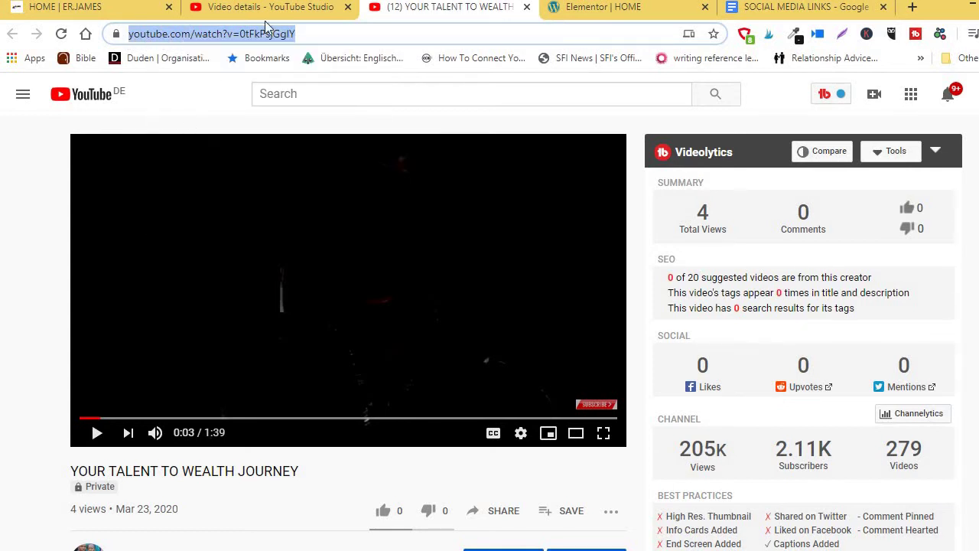
click(592, 15)
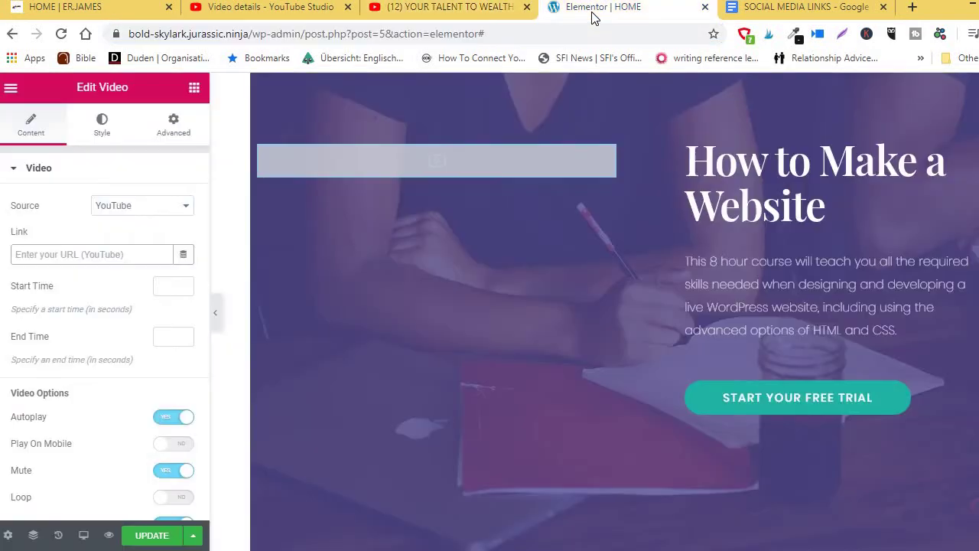
Paste the copied YouTube URL into the hero video's Link field and select the hero heading
click(20, 257)
right_click(20, 257)
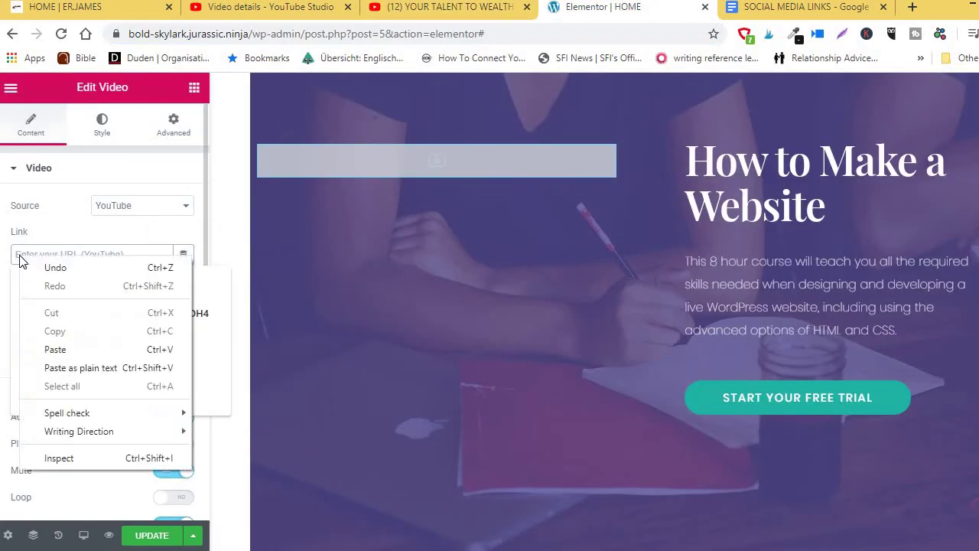
click(55, 349)
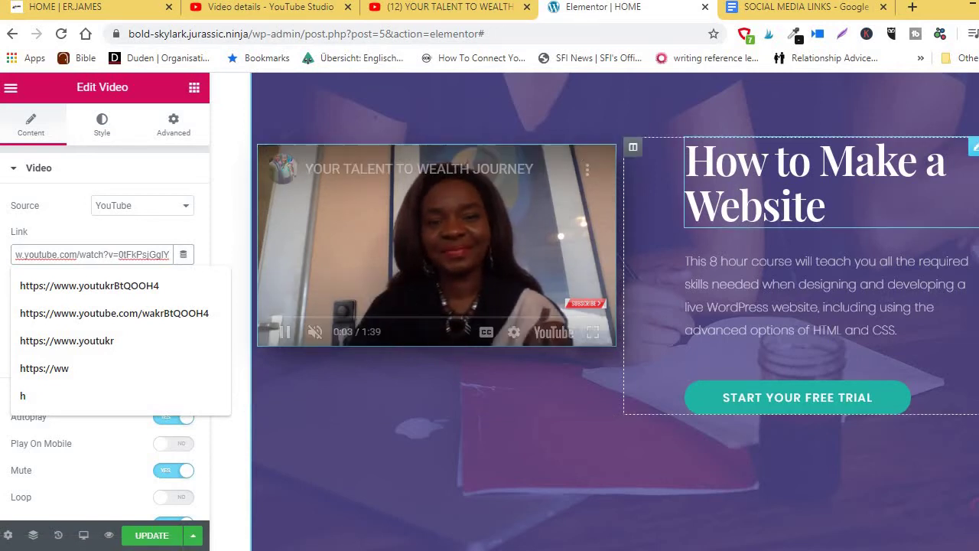
key(Tab)
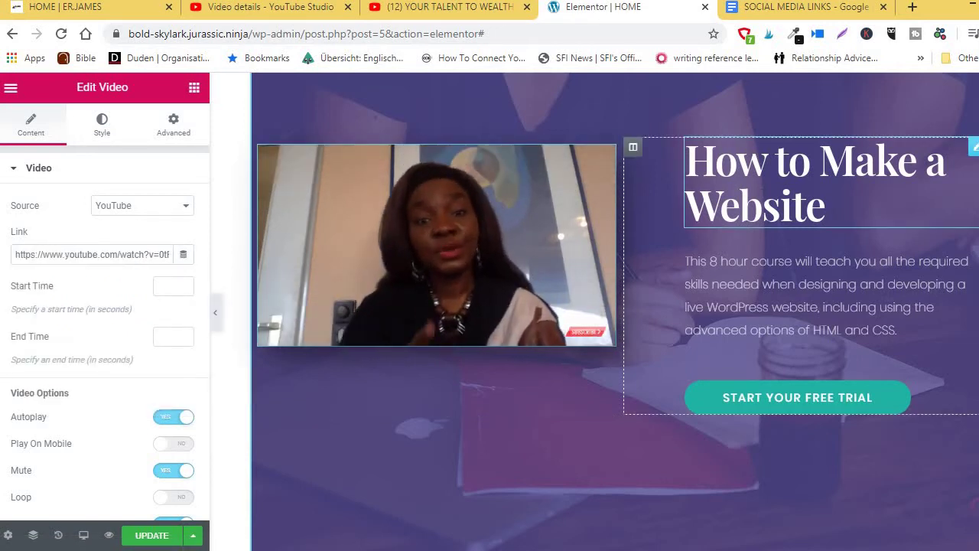
click(825, 211)
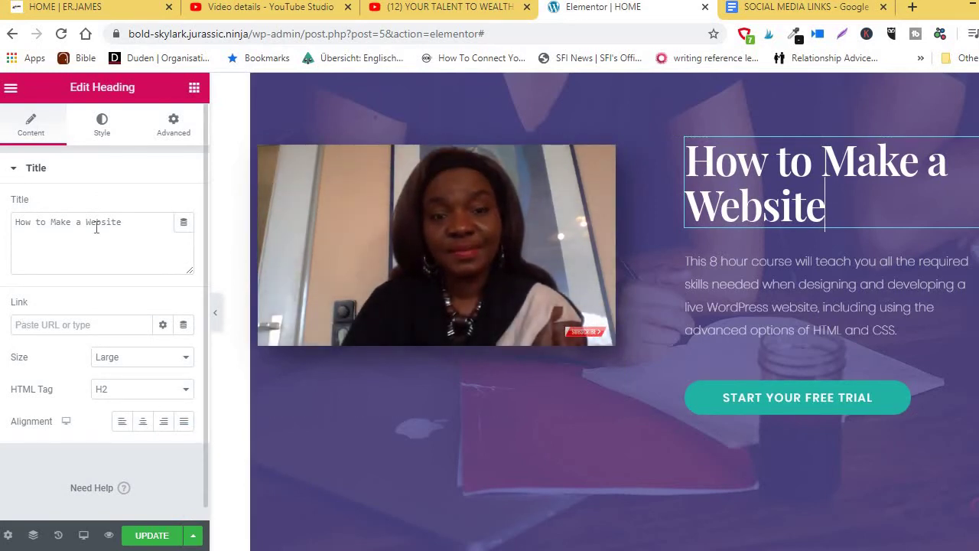
Replace the heading title 'How to Make a Website' with 'YOUR TALENT WILL BRING YOU BEFORE KINGS'
click(127, 226)
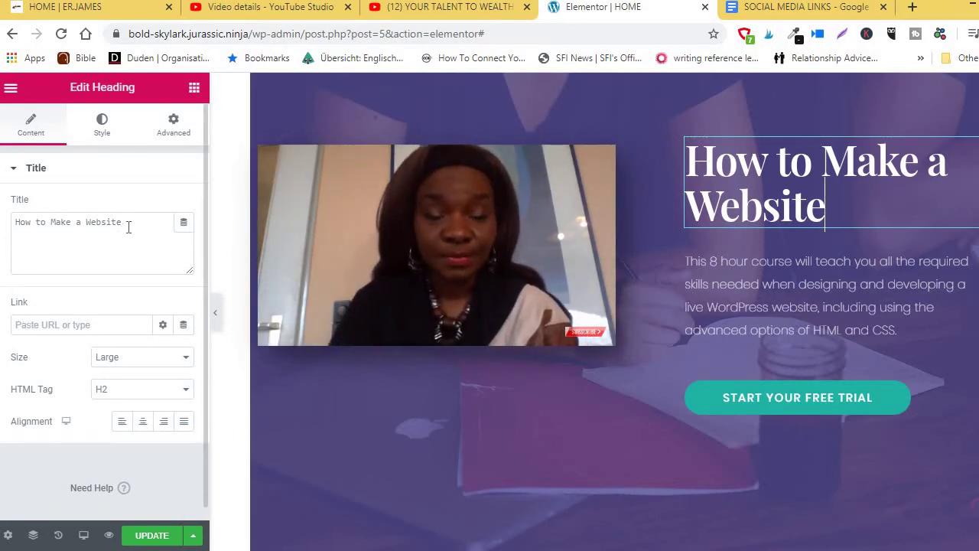
key(BackSpace)
key(BackSpace)
key(BackSpace)
key(BackSpace)
key(BackSpace)
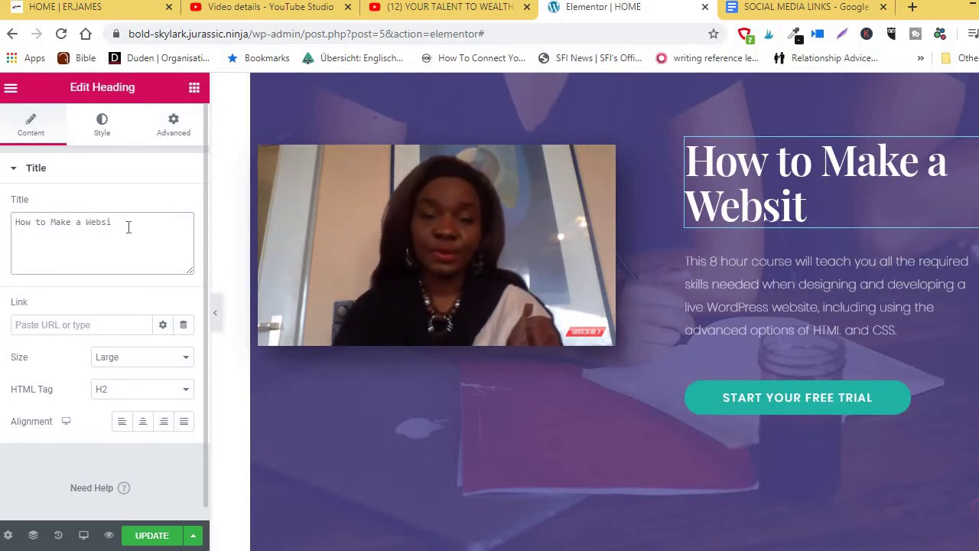
key(BackSpace)
key(BackSpace)
key(BackSpace)
key(BackSpace)
key(BackSpace)
key(BackSpace)
key(BackSpace)
key(BackSpace)
key(BackSpace)
key(BackSpace)
key(BackSpace)
key(BackSpace)
key(BackSpace)
key(BackSpace)
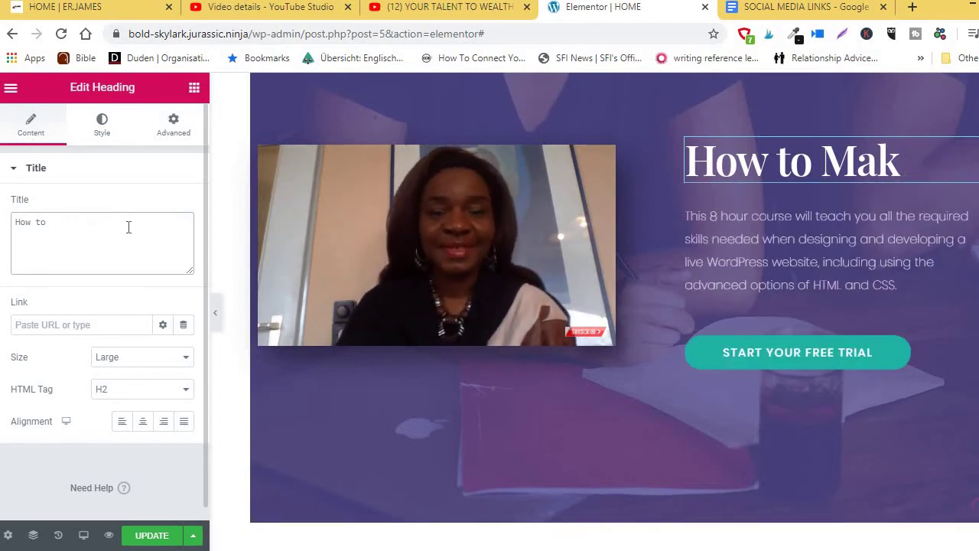
key(BackSpace)
key(BackSpace)
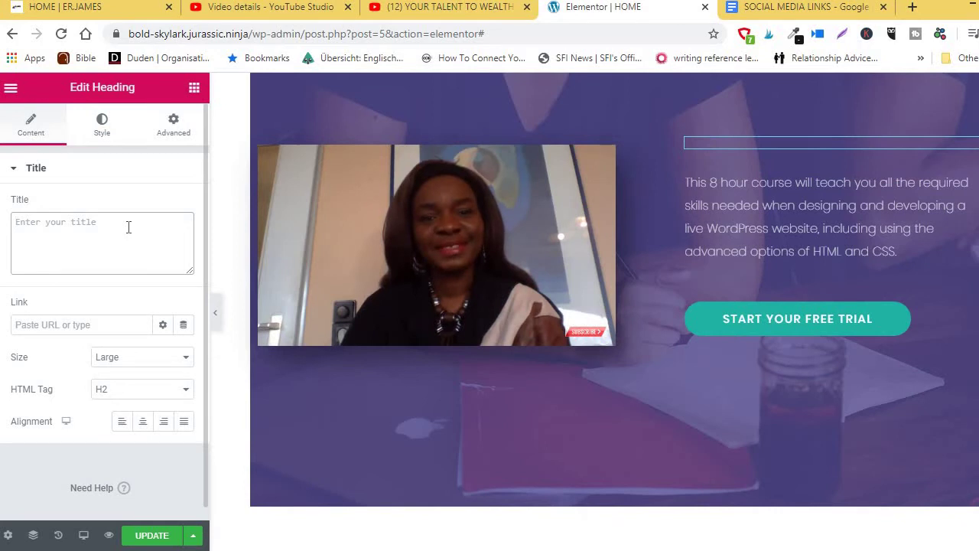
text(Y)
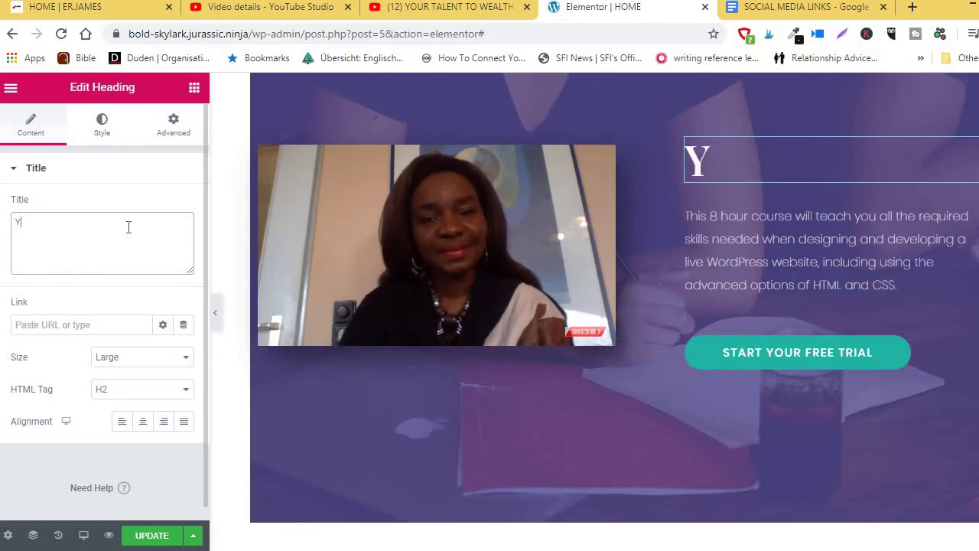
text(OU)
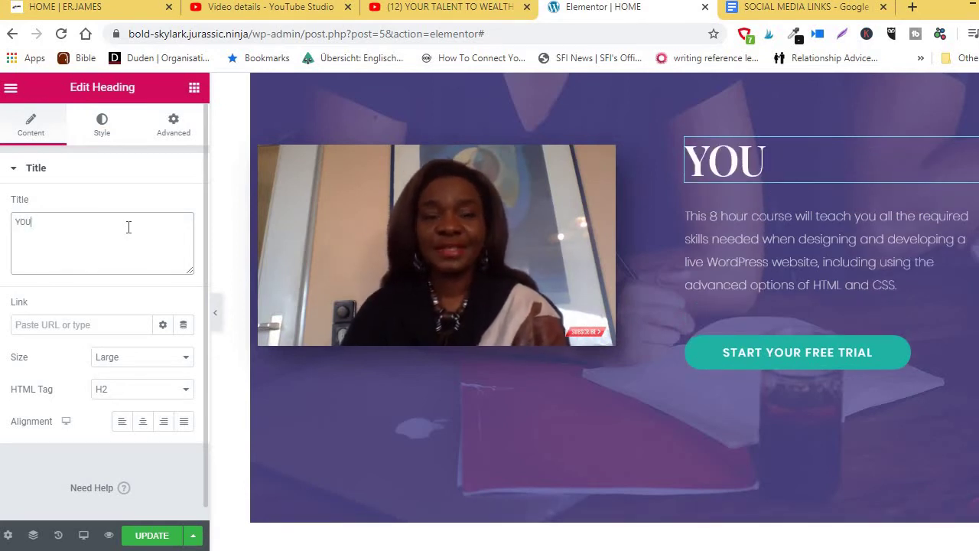
text(R)
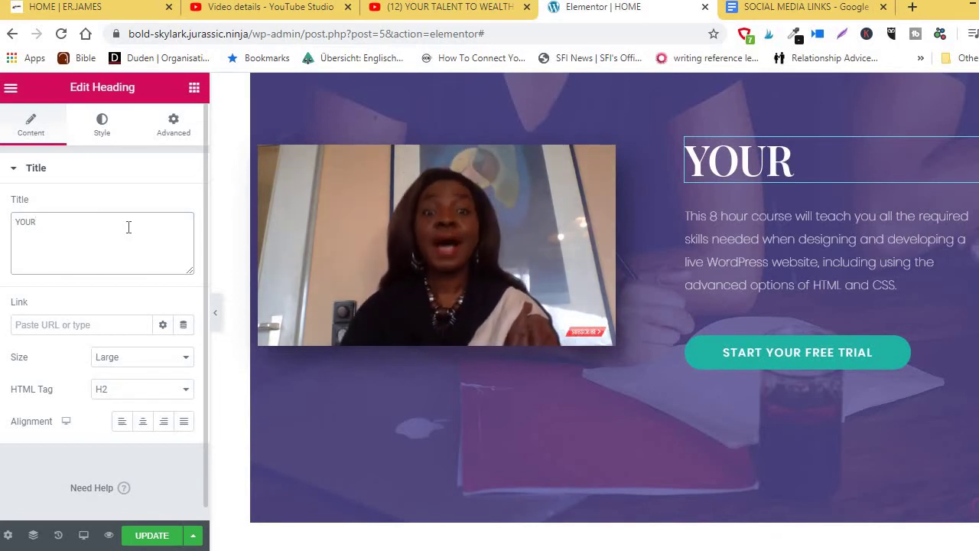
text( TALEN)
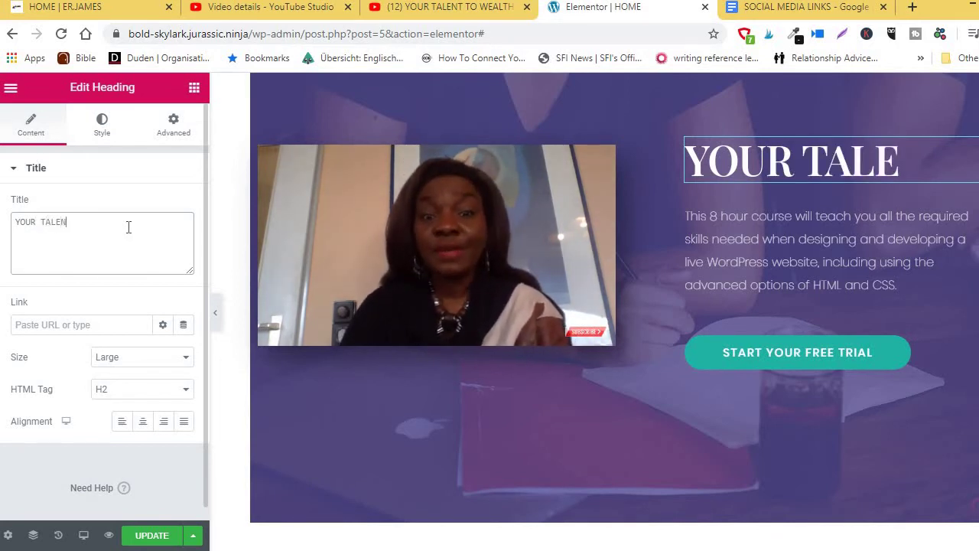
text(T WILL B)
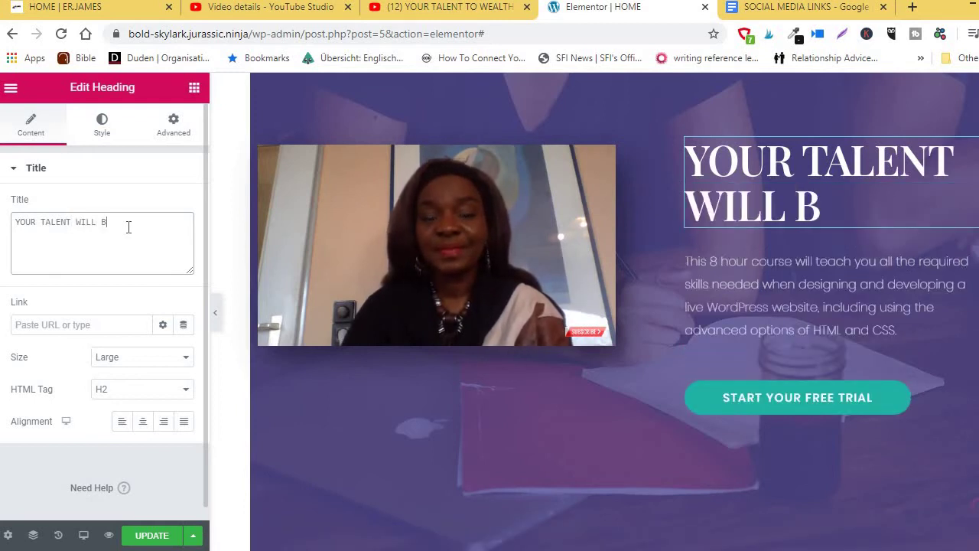
text(RING Y)
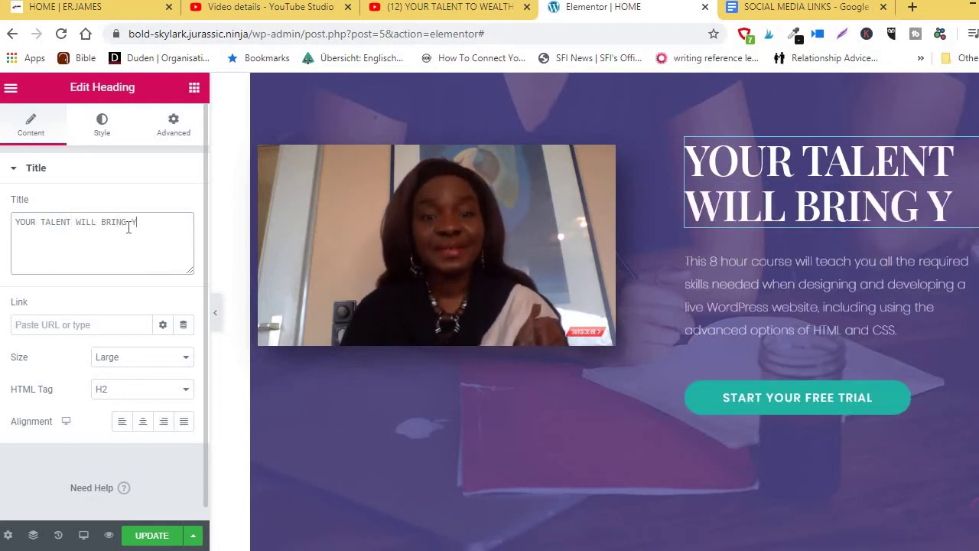
text(OU BE)
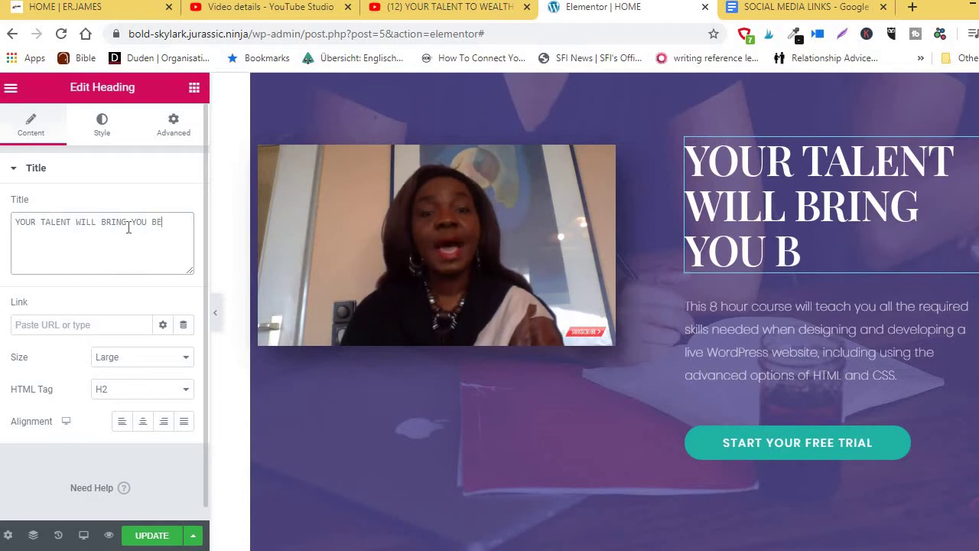
text(FORE K)
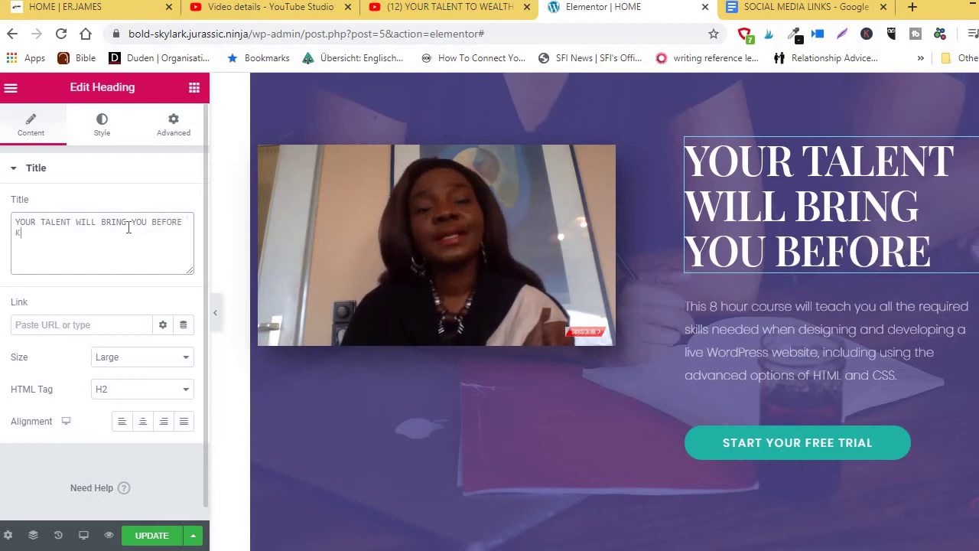
text(INGS)
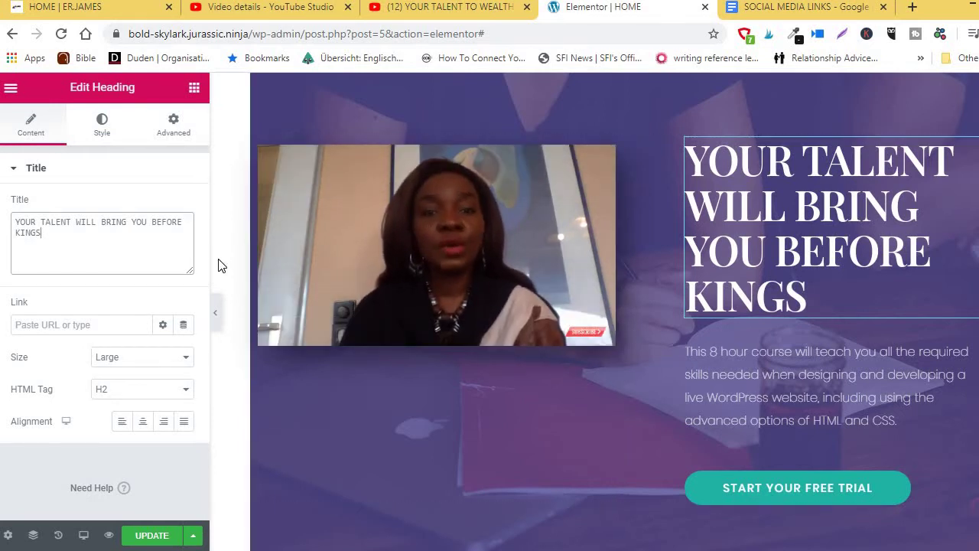
Set the hero heading's text colour to bright yellow #E3C625
click(103, 124)
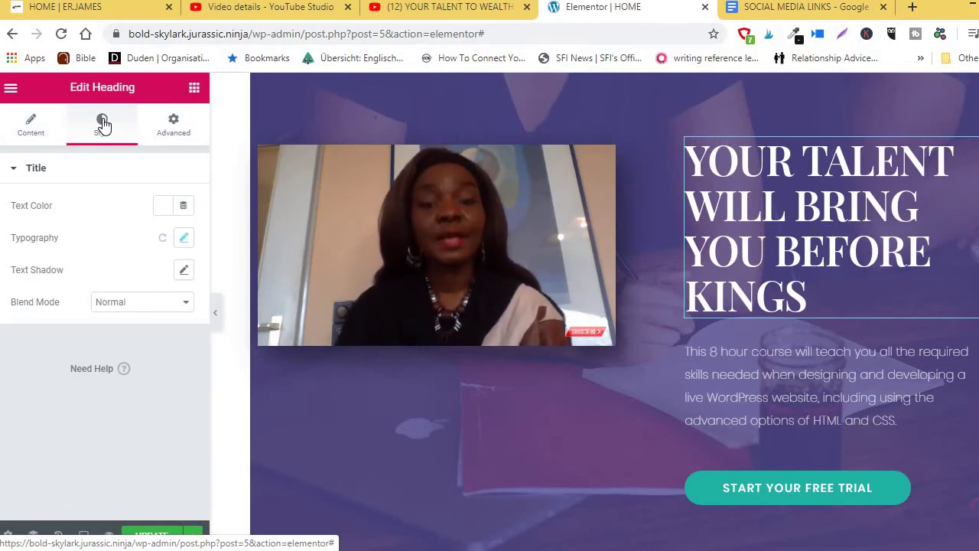
click(163, 208)
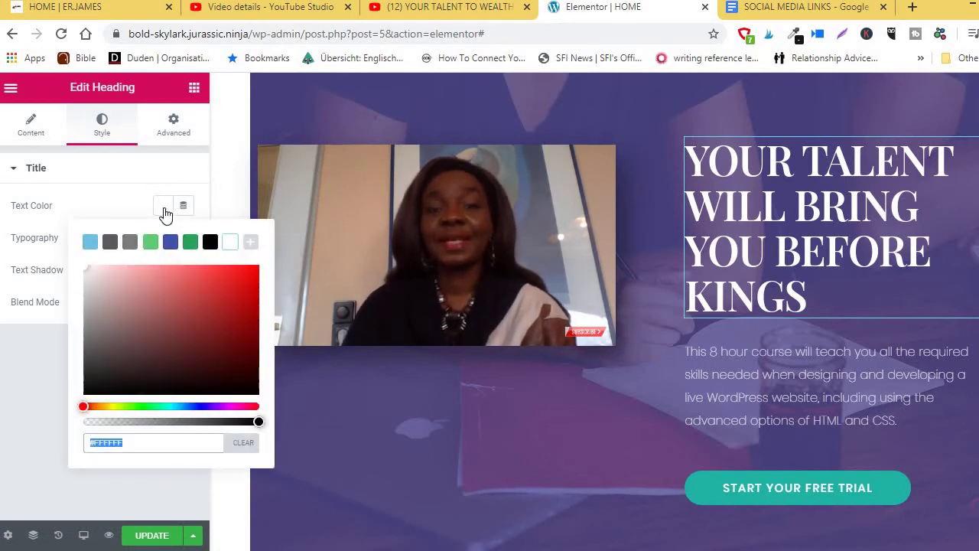
click(107, 406)
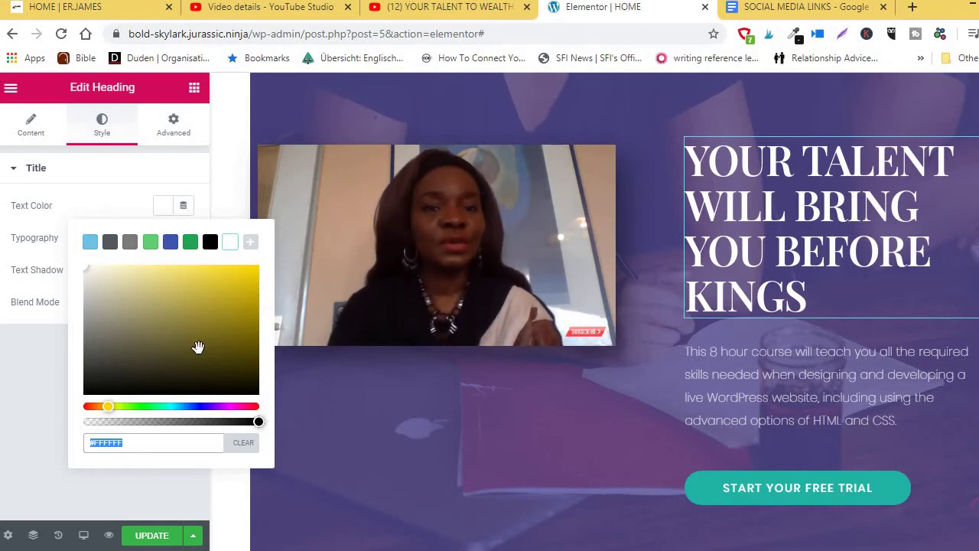
click(217, 305)
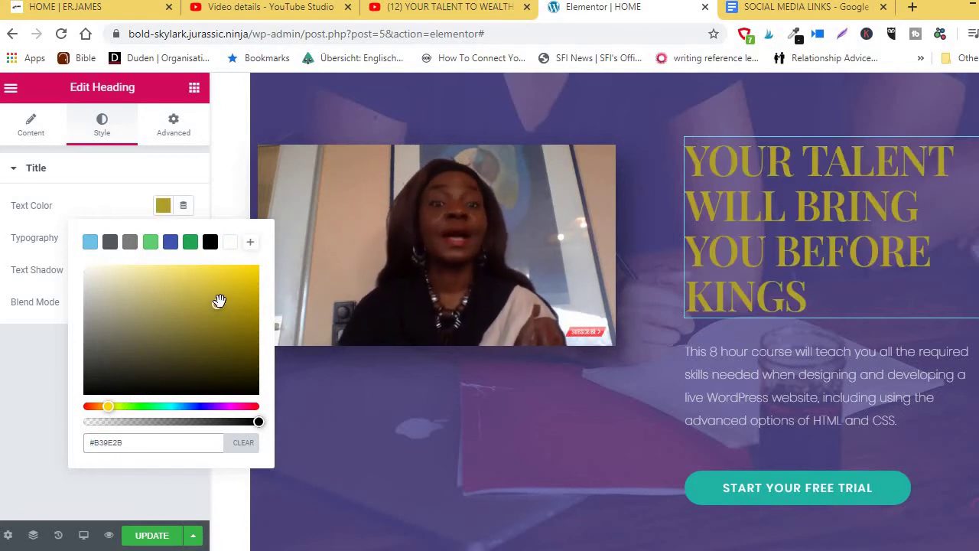
mouse_move(219, 301)
mouse_down()
mouse_move(153, 284)
mouse_move(116, 287)
mouse_up()
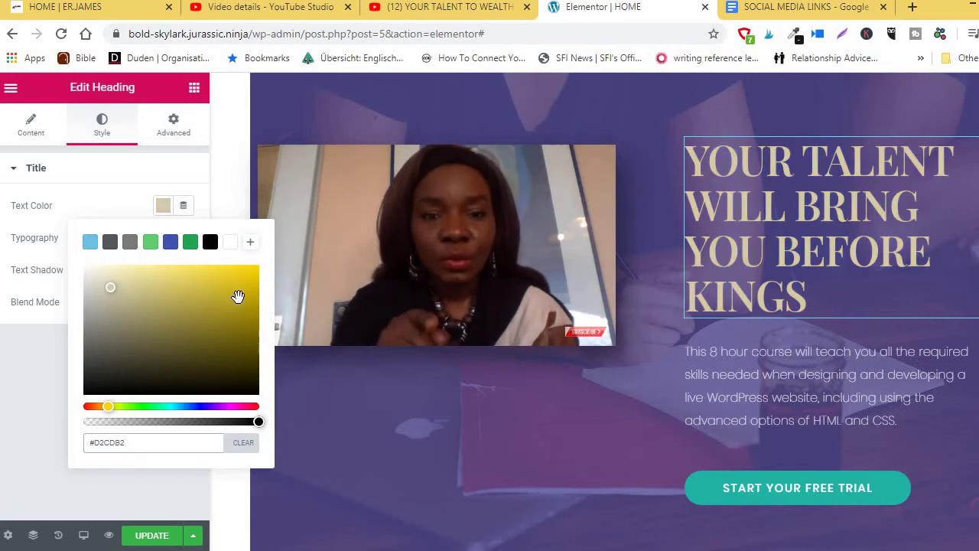
click(236, 322)
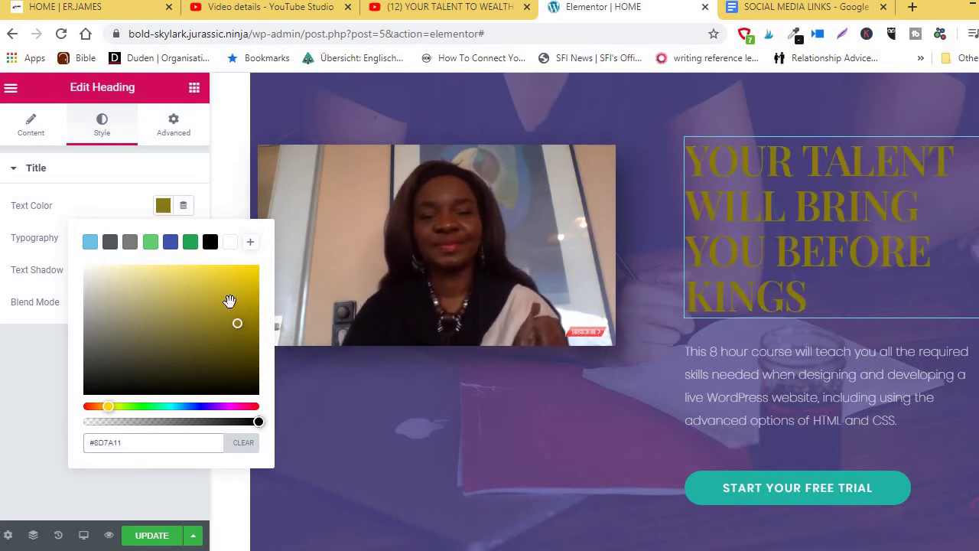
click(230, 279)
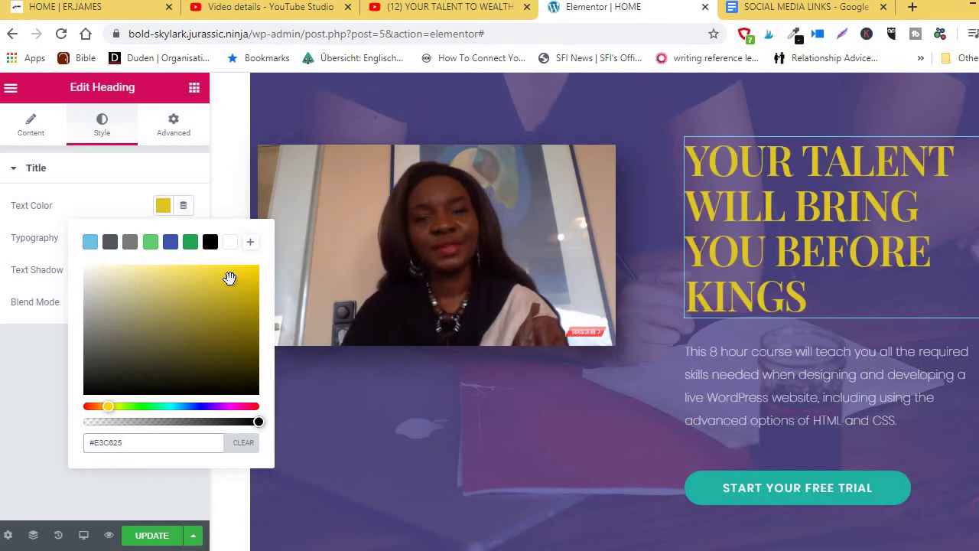
click(163, 206)
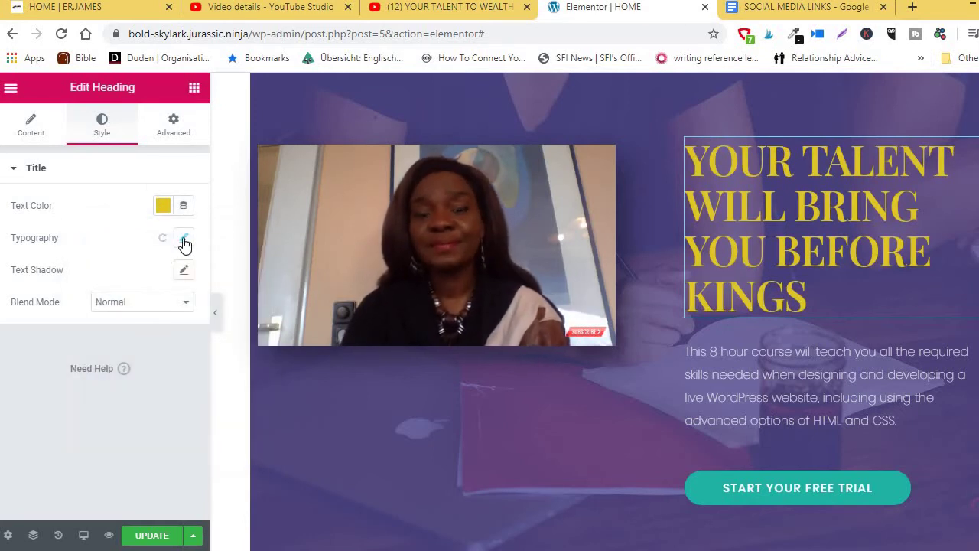
Set the heading's typography weight to 800
click(184, 240)
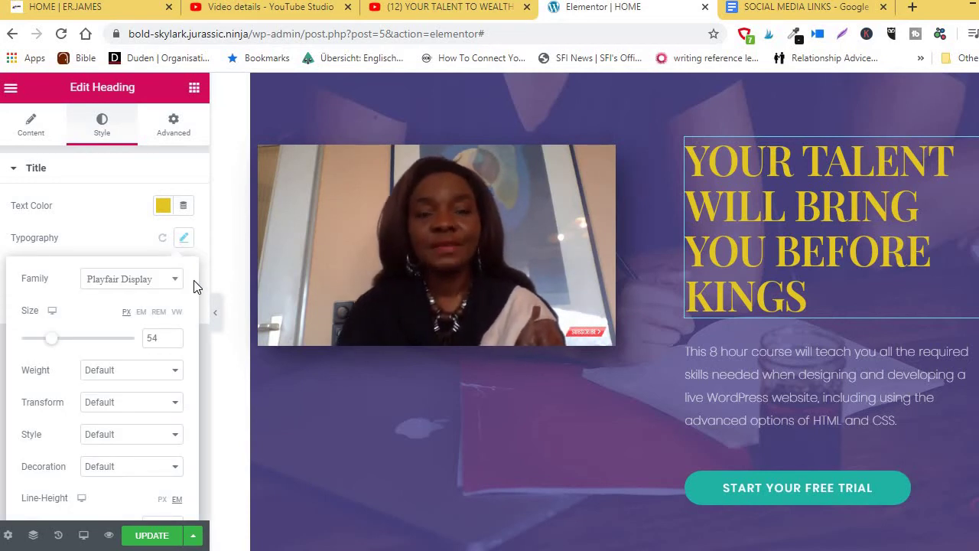
click(204, 328)
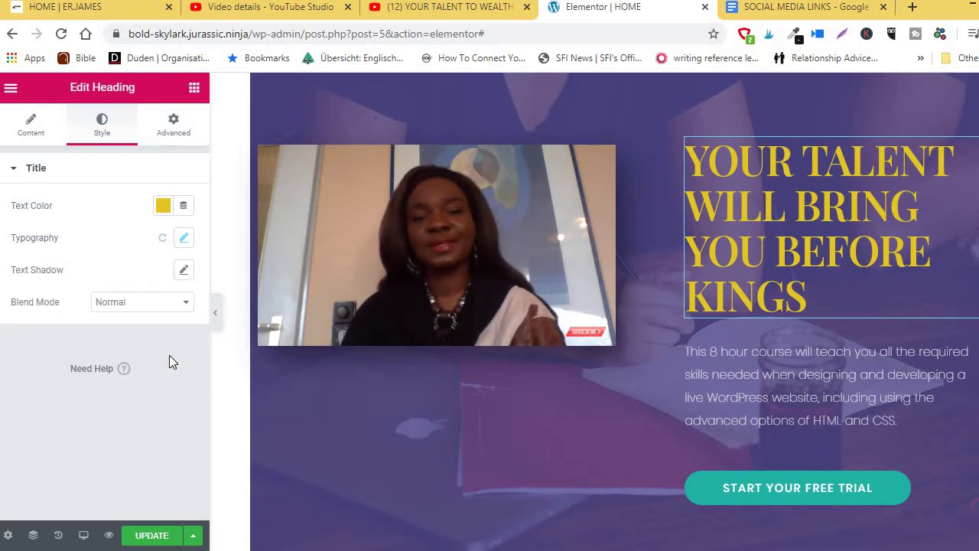
click(184, 239)
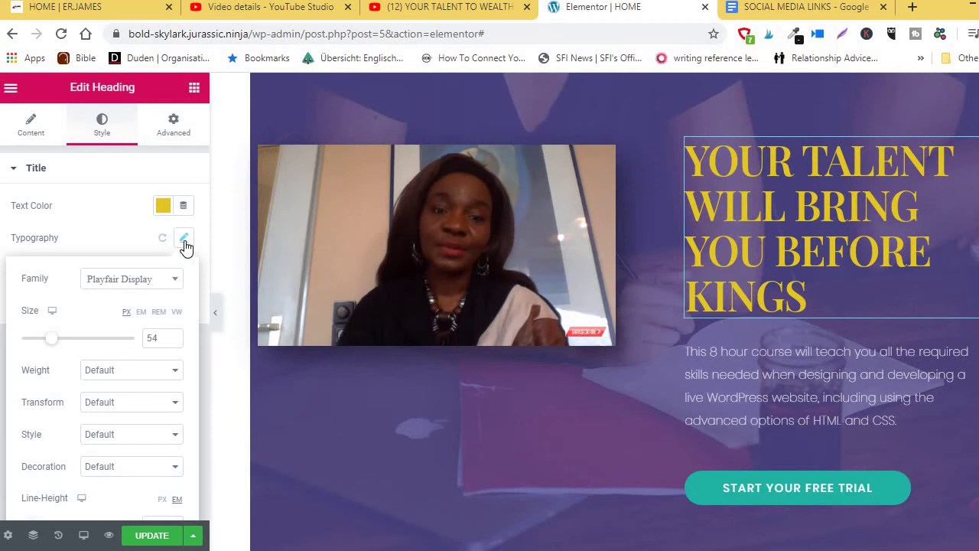
click(175, 371)
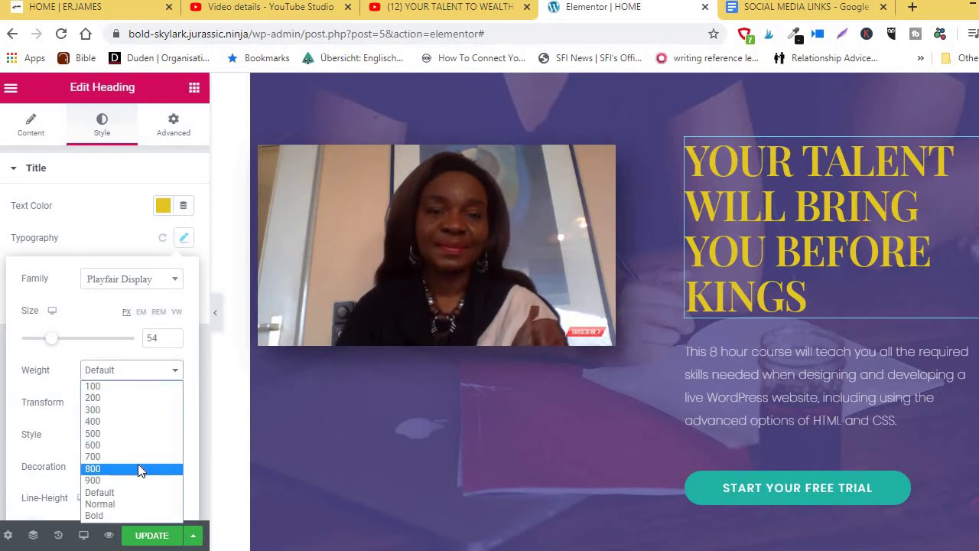
click(140, 468)
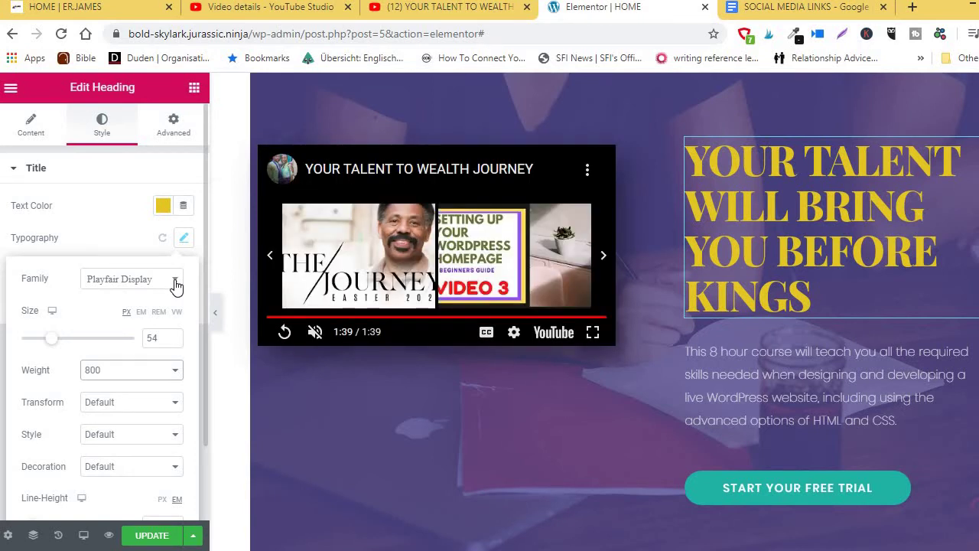
Search the font families for 'MON' and apply that sans-serif font to the heading
click(176, 285)
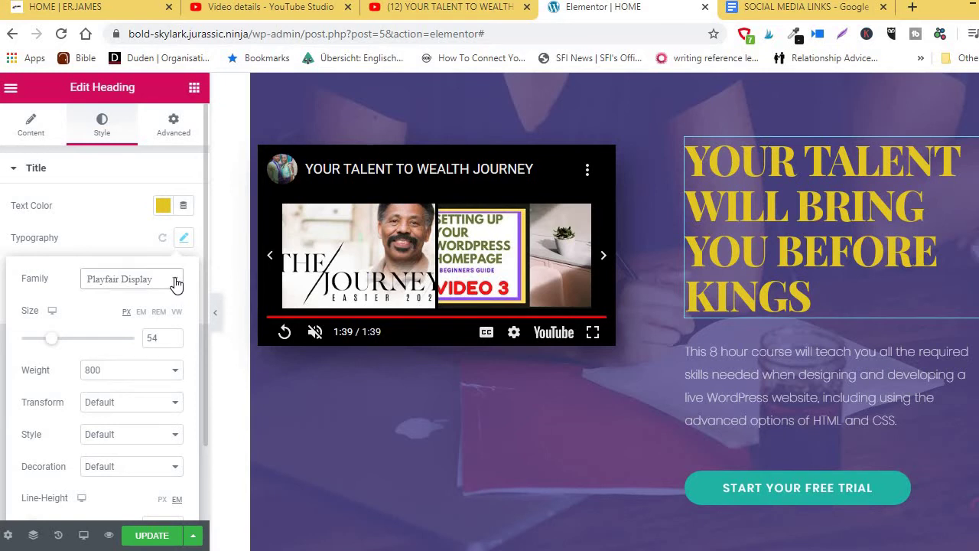
click(134, 284)
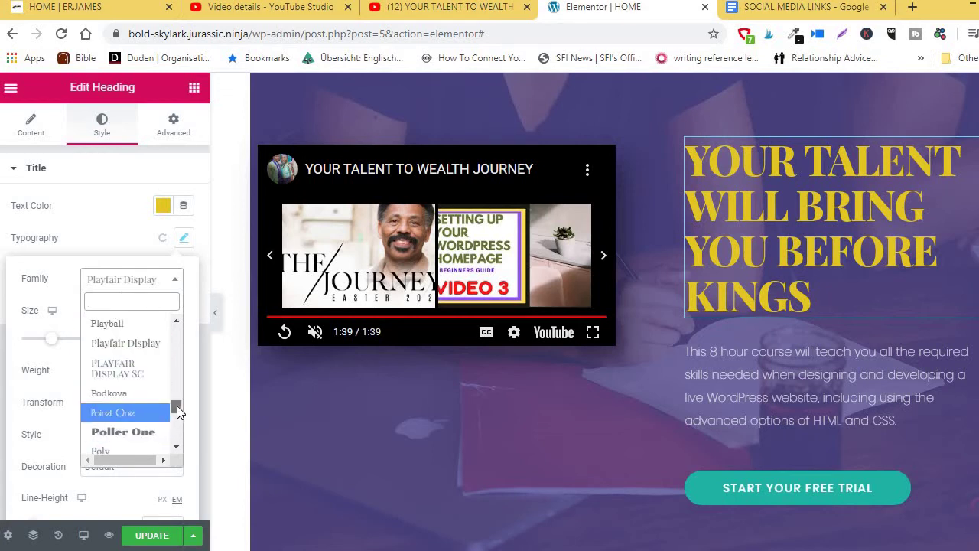
drag(177, 406, 177, 344)
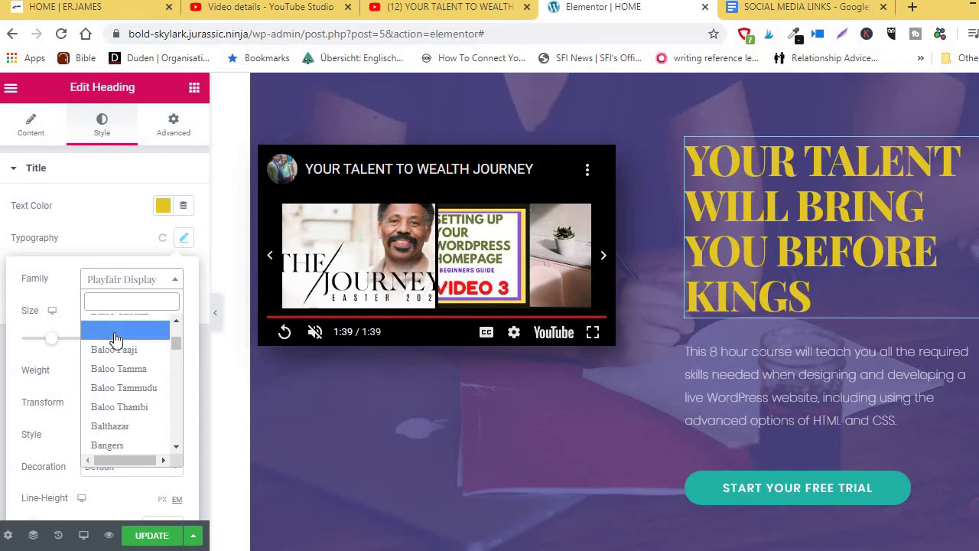
text(MONSE)
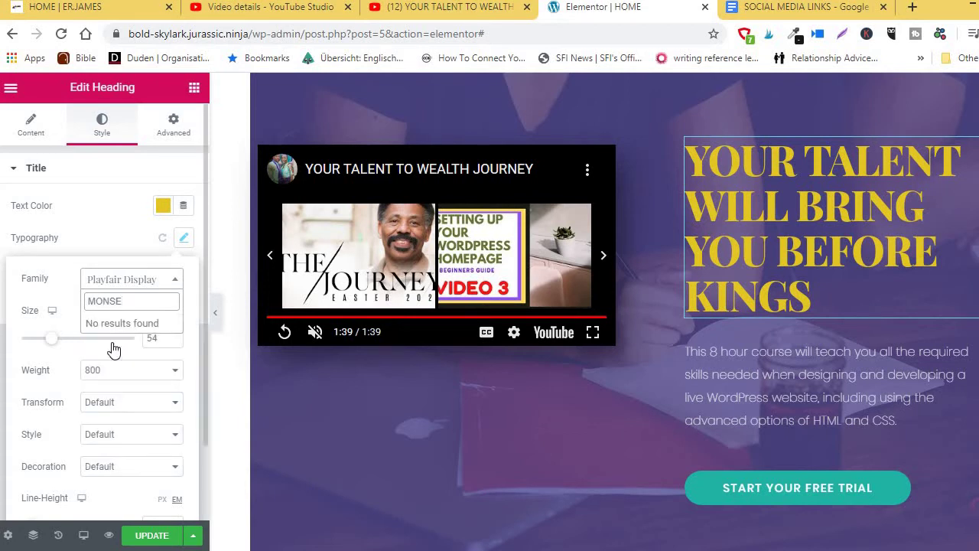
key(BackSpace)
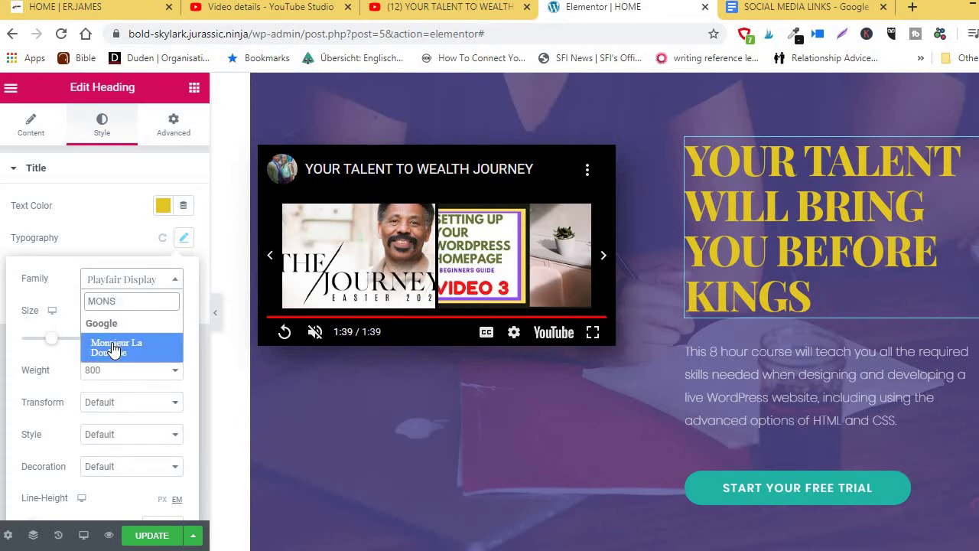
key(BackSpace)
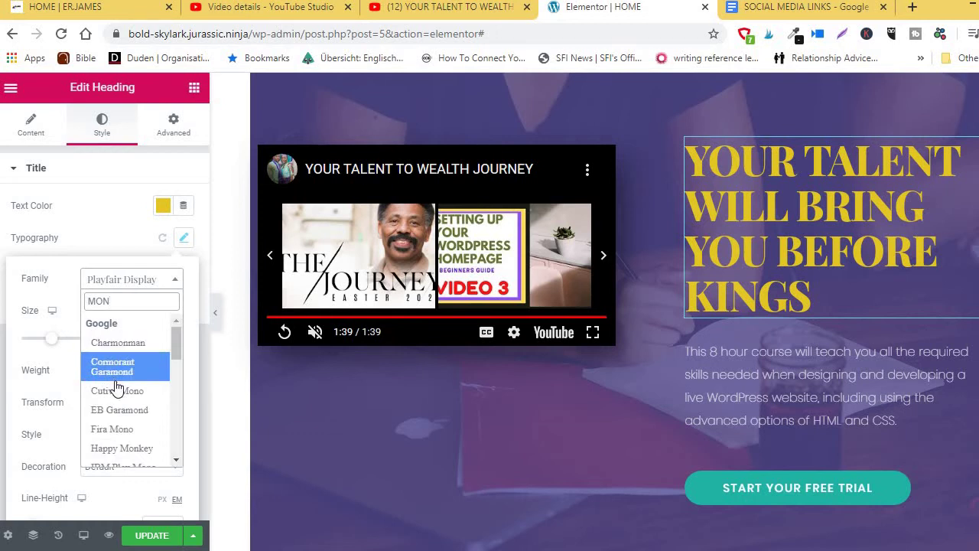
click(909, 383)
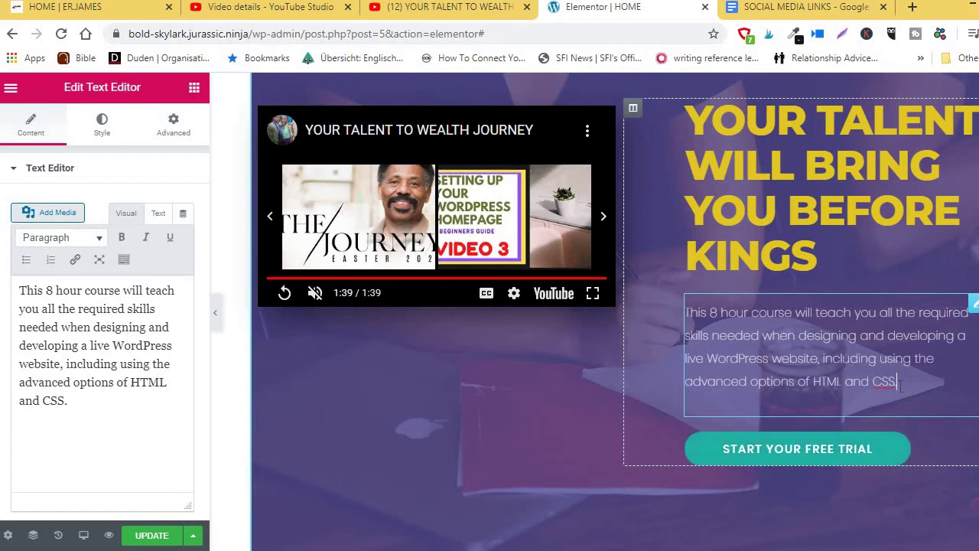
Delete 'HTML and CSS.' from the paragraph and centre its text
key(BackSpace)
key(BackSpace)
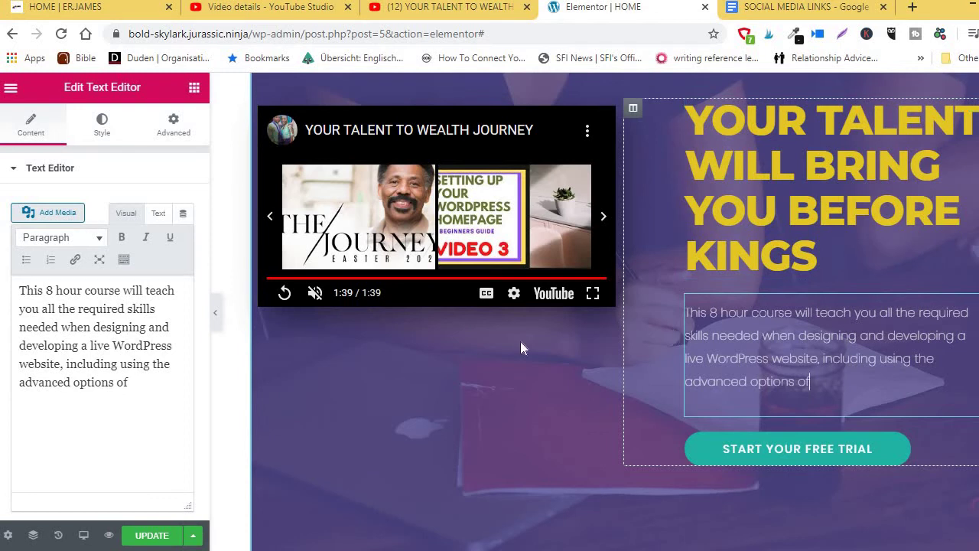
click(101, 124)
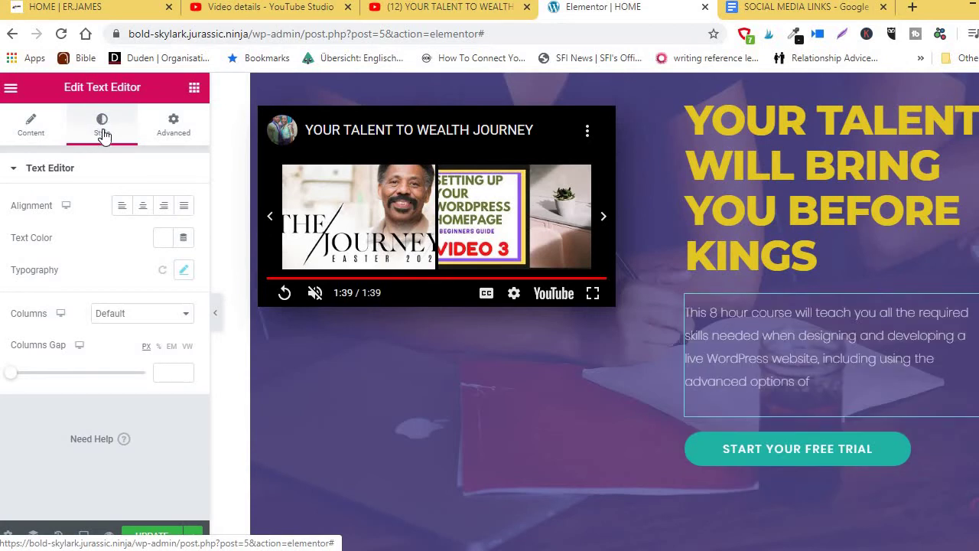
click(143, 207)
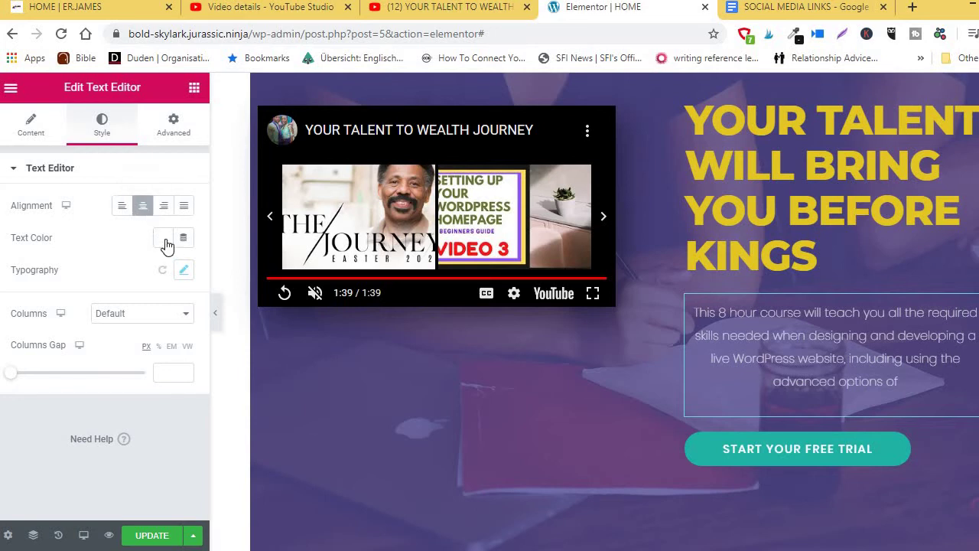
Set the paragraph's text colour to black #000000 after trying some green shades
click(164, 239)
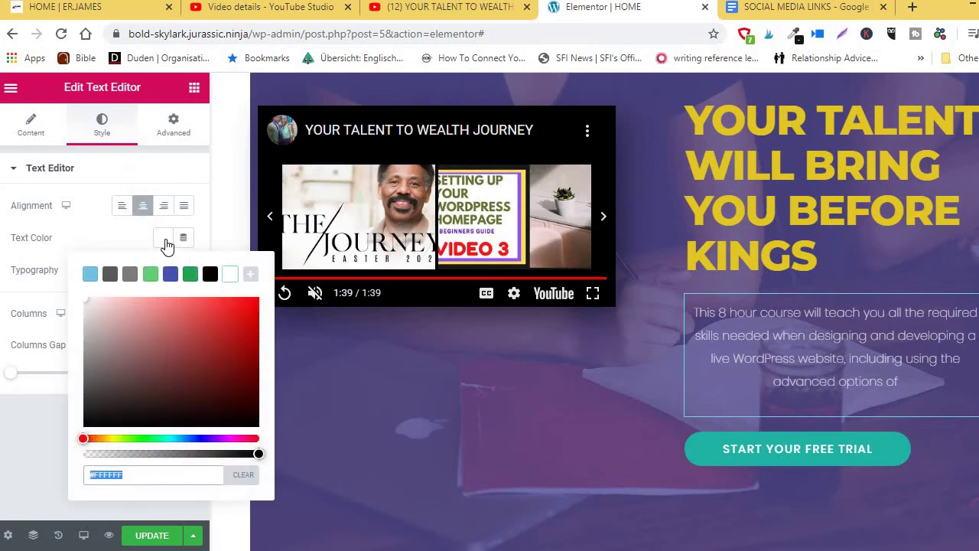
click(211, 274)
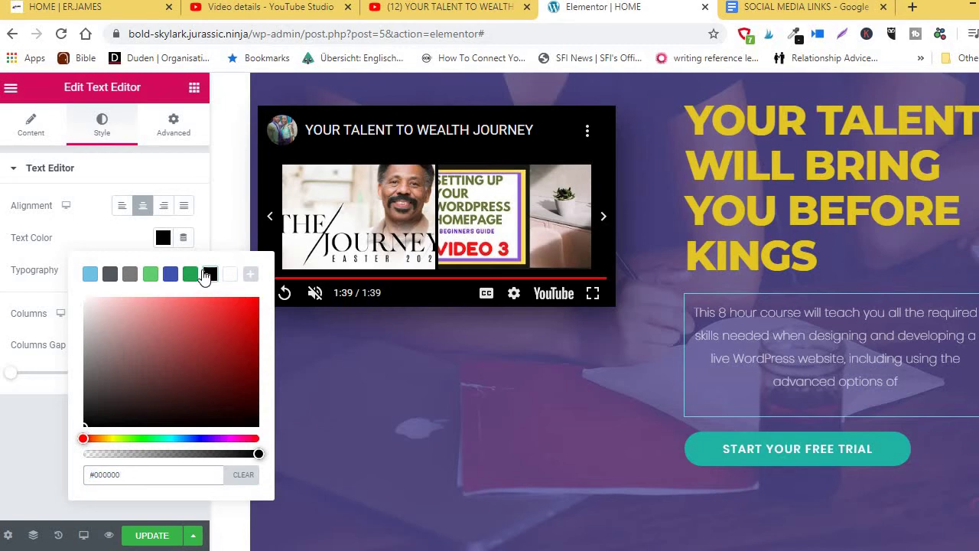
click(163, 238)
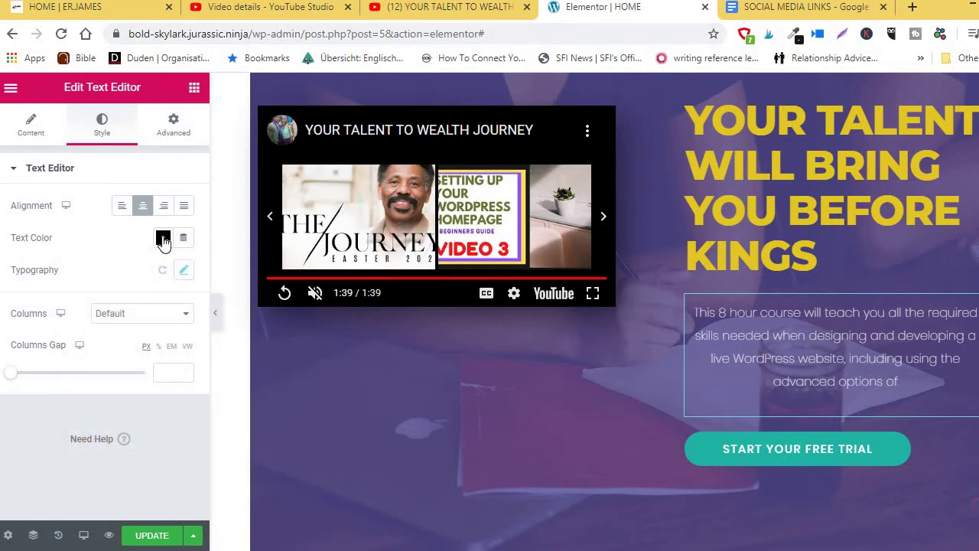
click(163, 240)
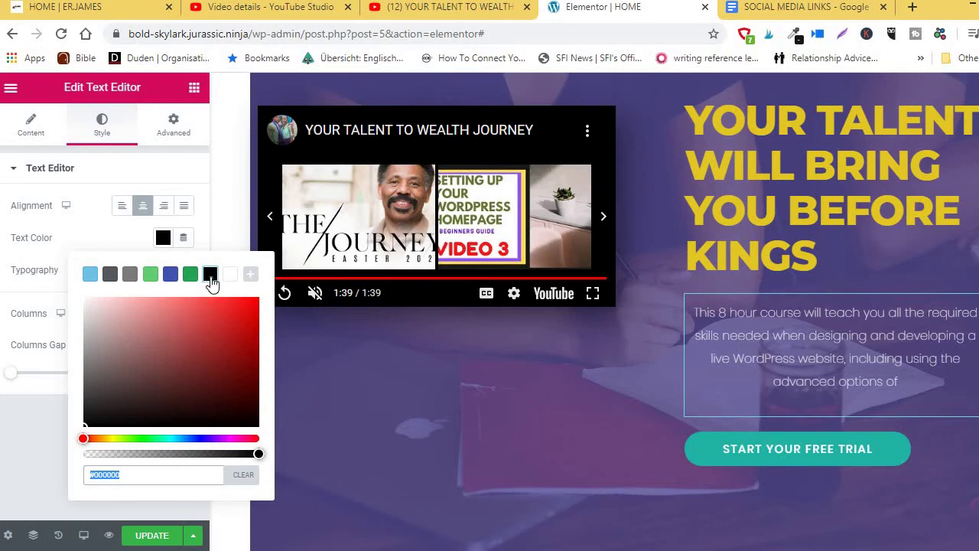
click(190, 274)
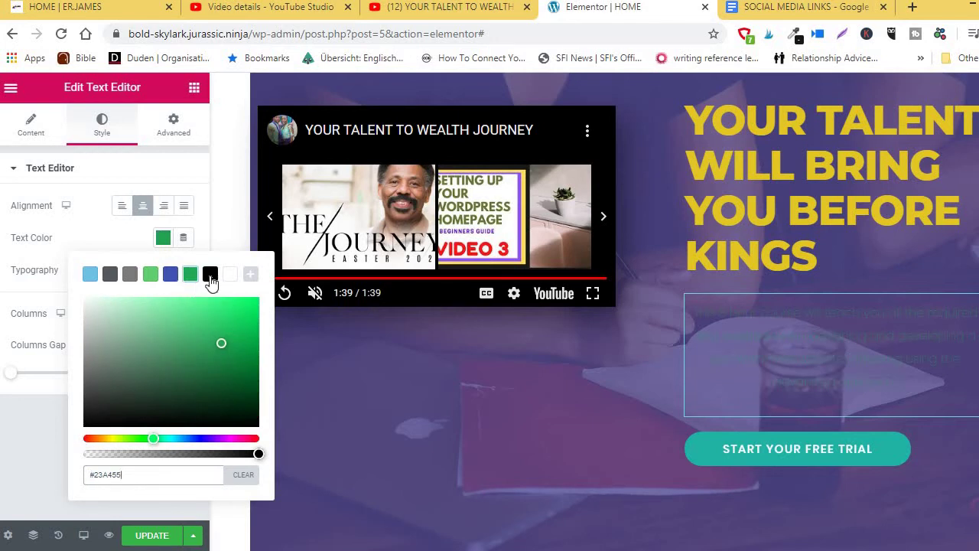
click(210, 275)
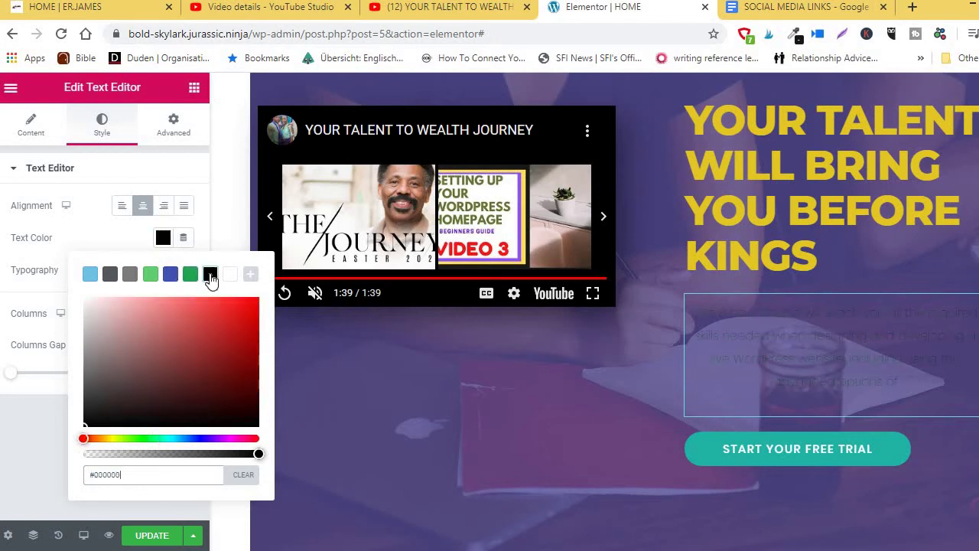
click(150, 276)
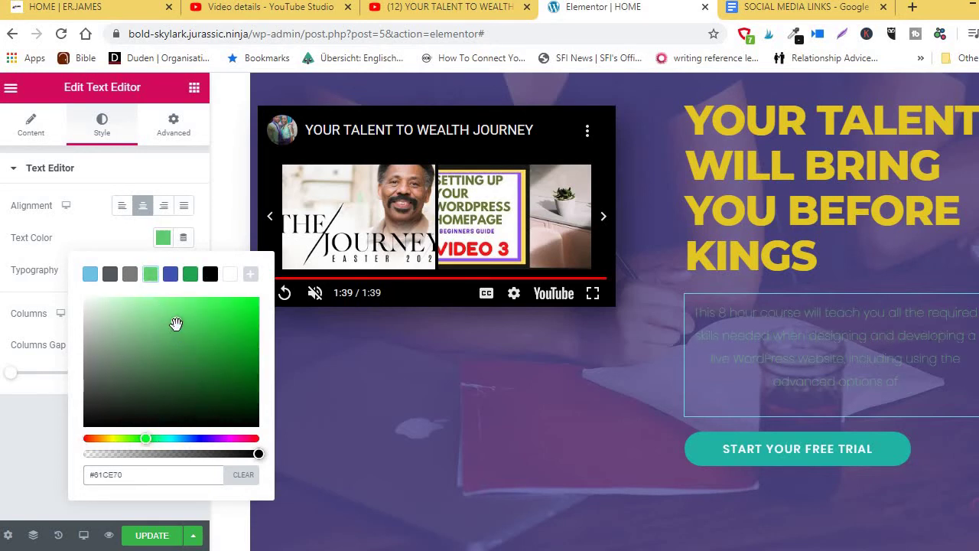
drag(176, 325, 207, 342)
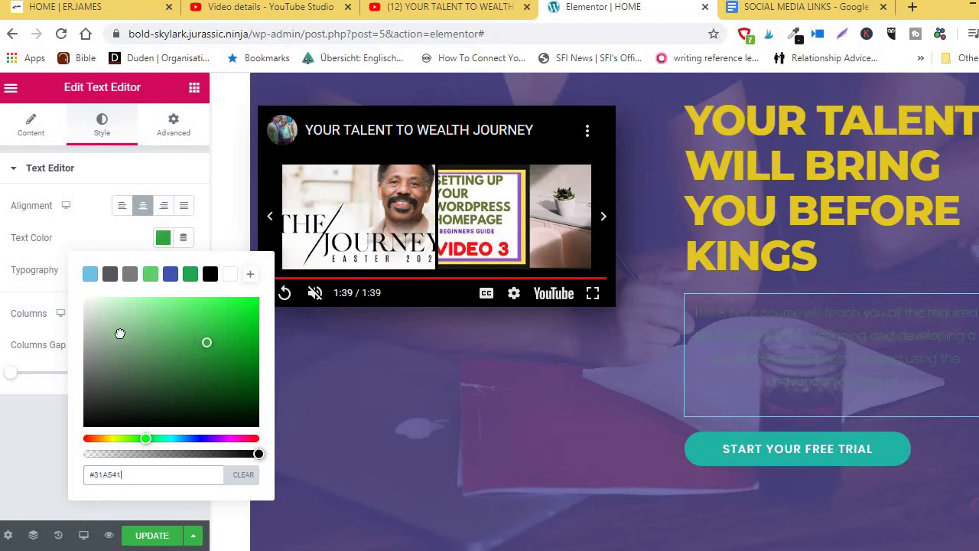
mouse_move(119, 343)
mouse_down()
mouse_move(114, 361)
mouse_move(132, 347)
mouse_up()
click(213, 277)
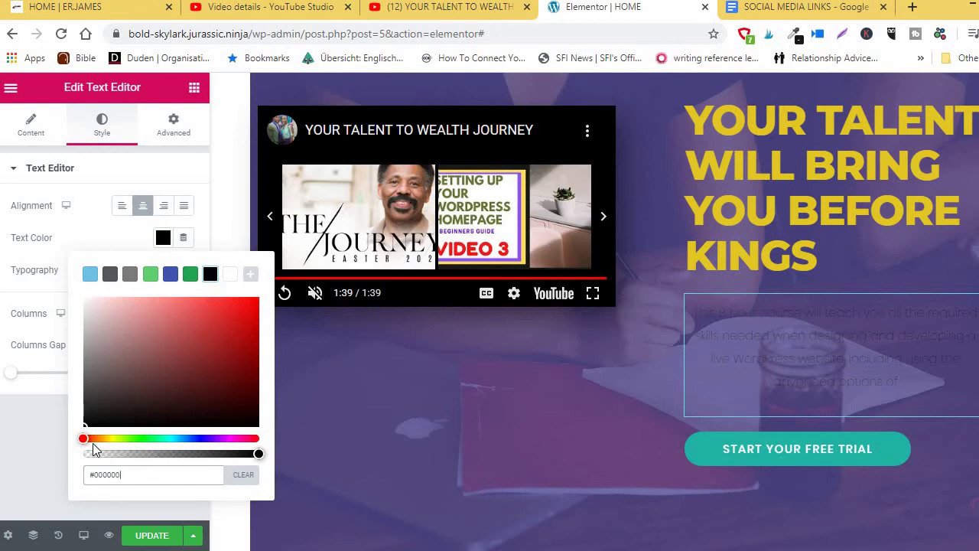
mouse_move(82, 438)
mouse_down()
mouse_move(127, 438)
mouse_move(76, 431)
mouse_up()
Give the paragraph typography weight 900 and select the START YOUR FREE TRIAL button
click(162, 243)
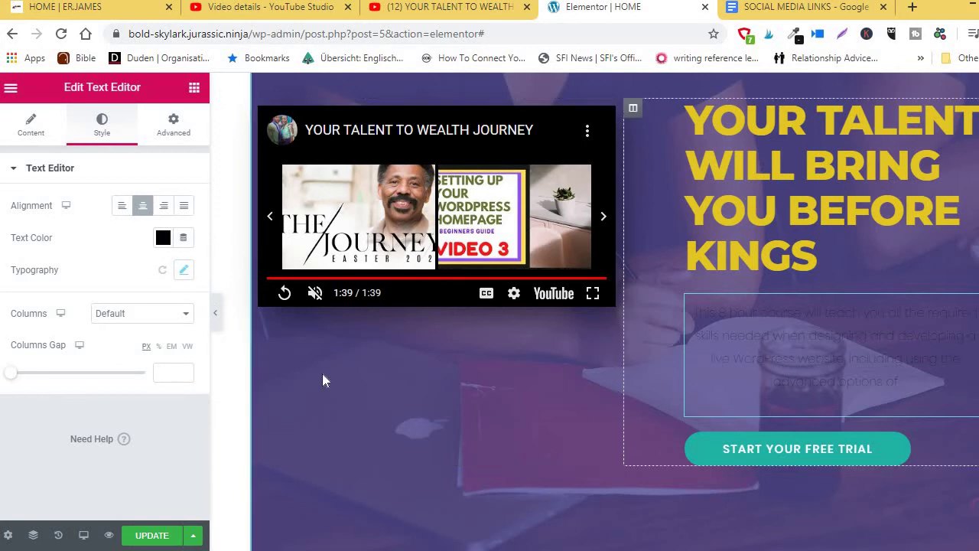
click(184, 274)
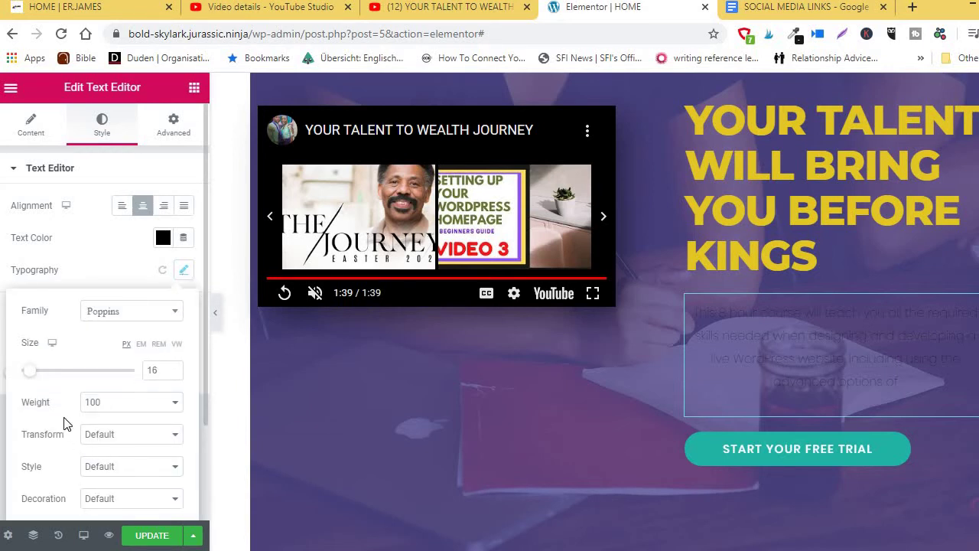
click(175, 406)
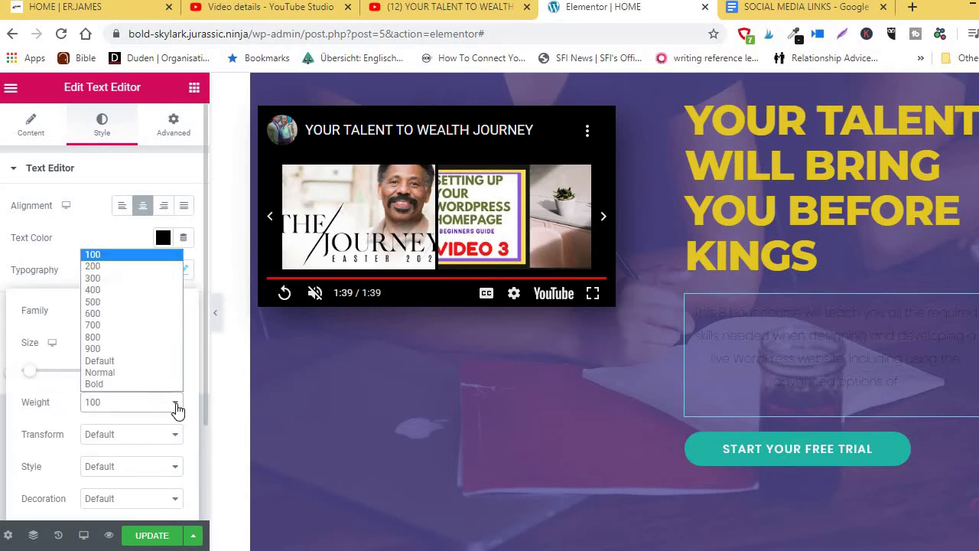
click(130, 349)
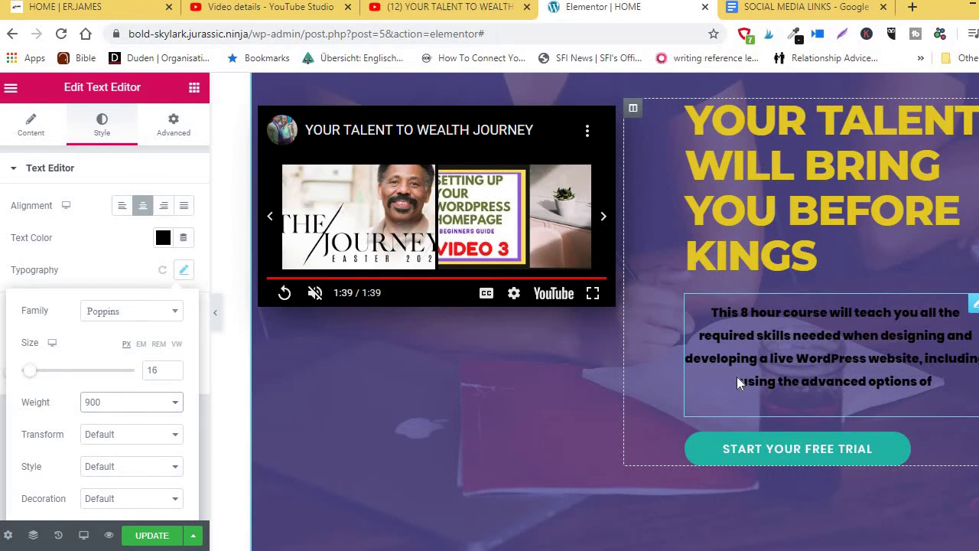
click(798, 457)
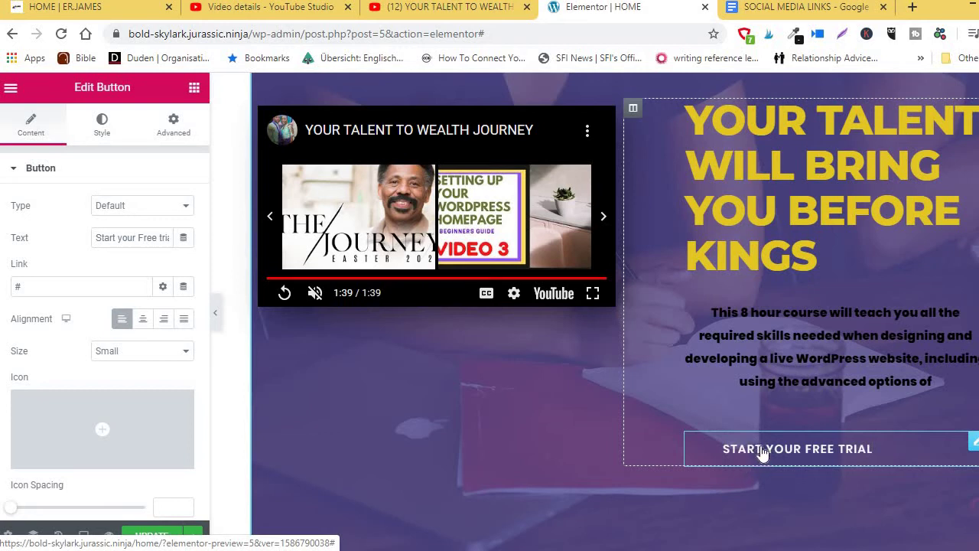
Edit the button's link field, then select the 'Who is it for?' icon box for editing
click(407, 459)
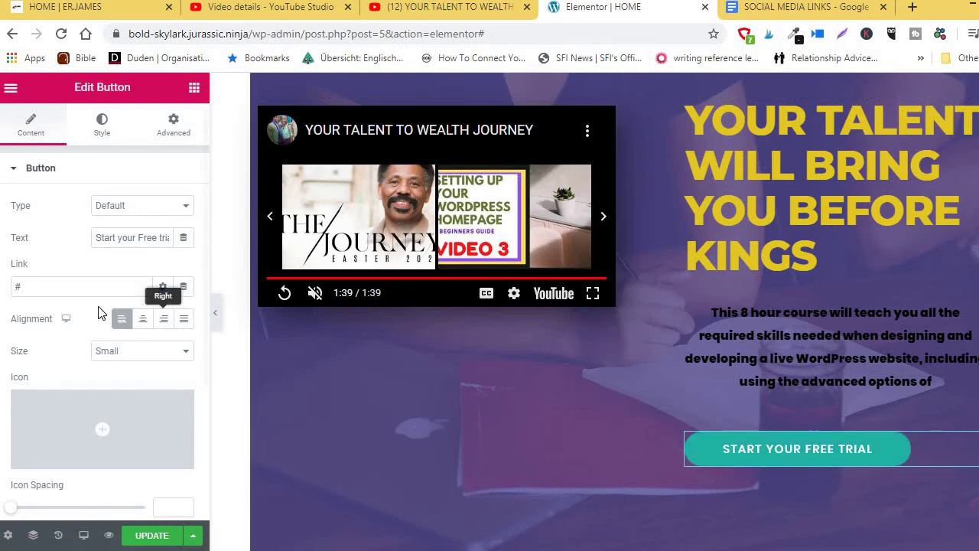
click(24, 287)
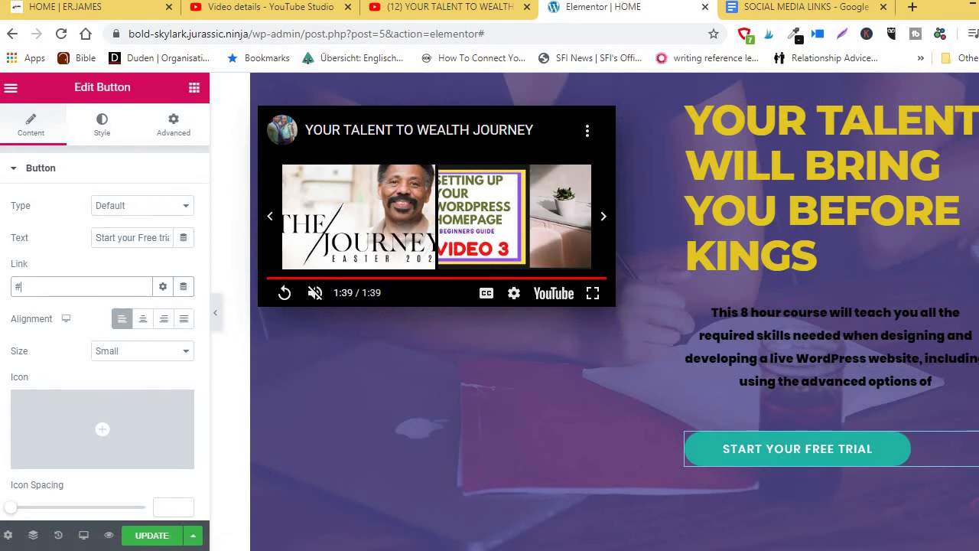
scroll(615, 311, down, 10)
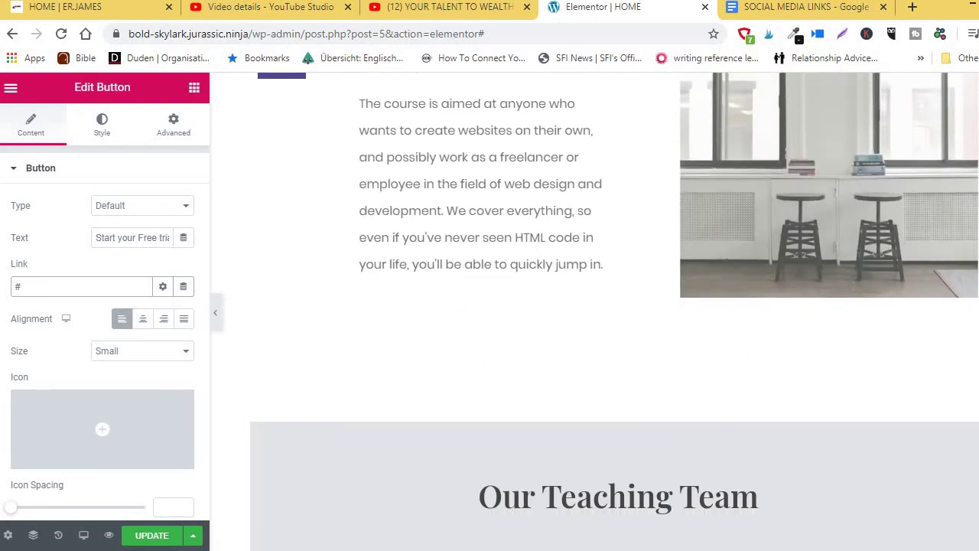
scroll(615, 311, up, 2)
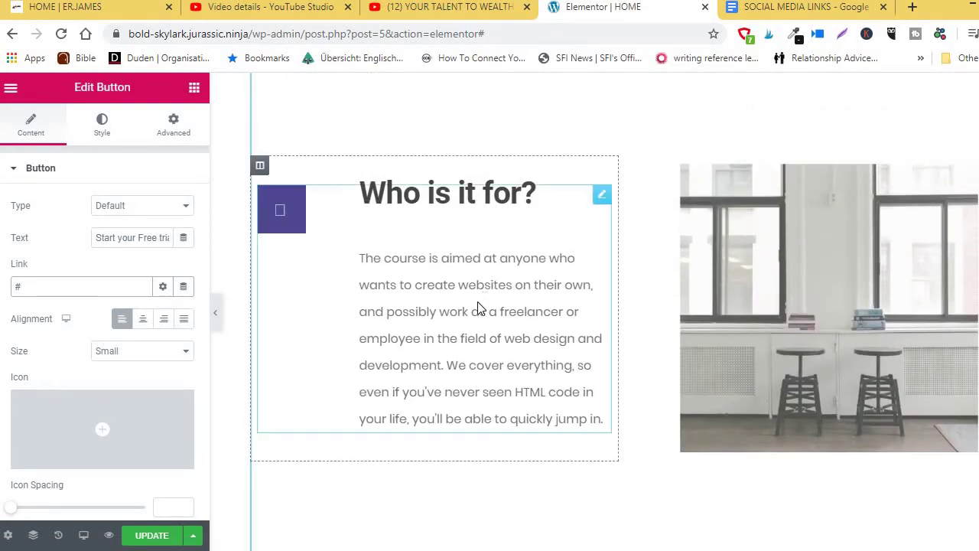
click(516, 306)
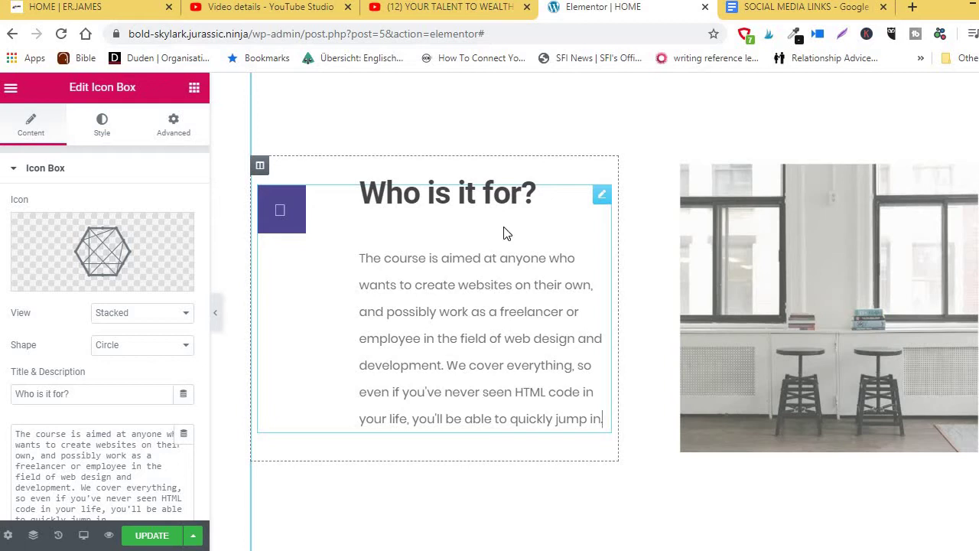
mouse_move(121, 289)
Select the stools photo and browse the Desktop to upload a replacement image
click(820, 337)
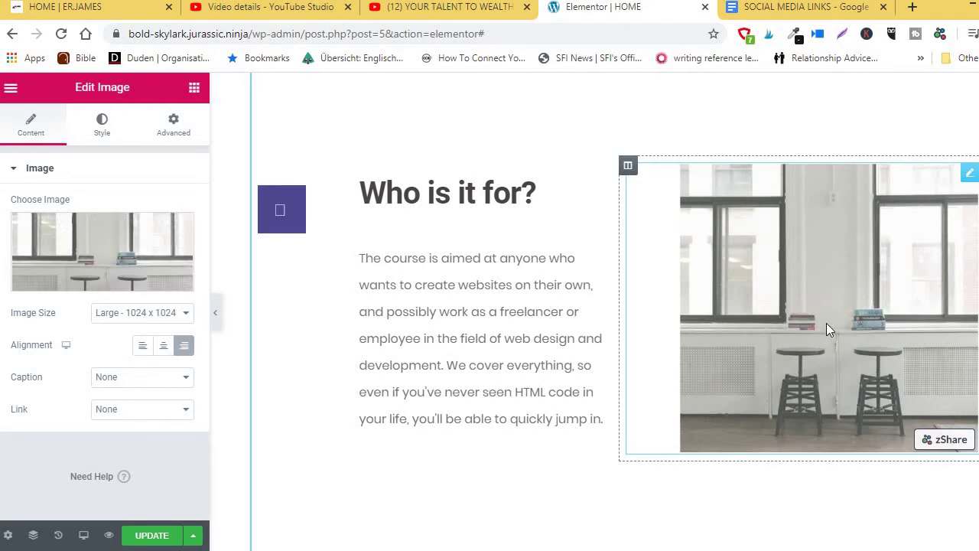
click(87, 283)
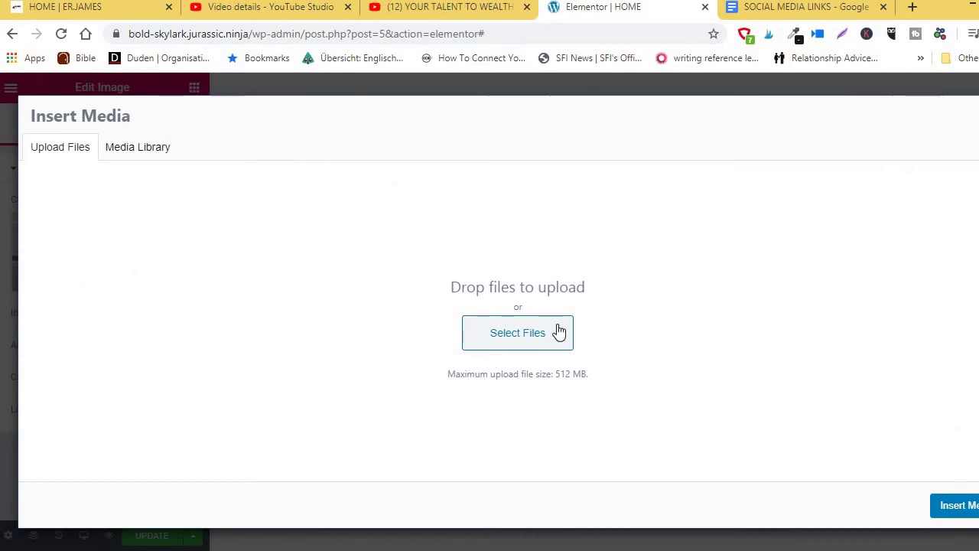
click(57, 153)
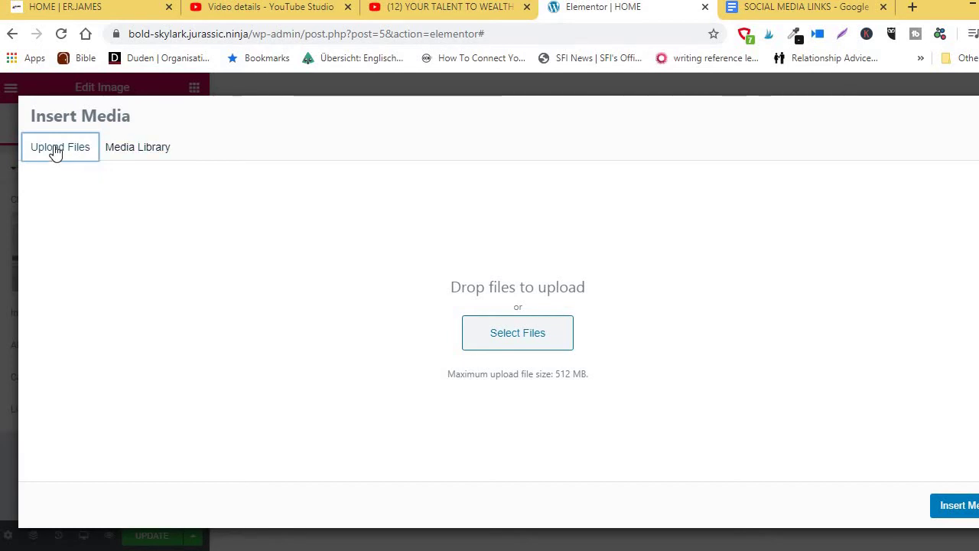
click(517, 332)
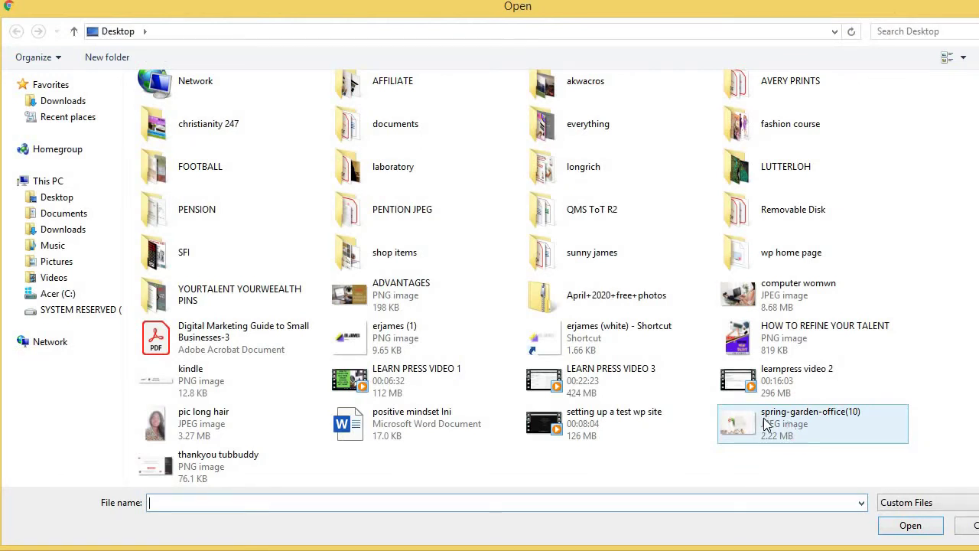
Upload spring-garden-office(10) and computer womwn, then insert the white chair with tulips photo
click(765, 425)
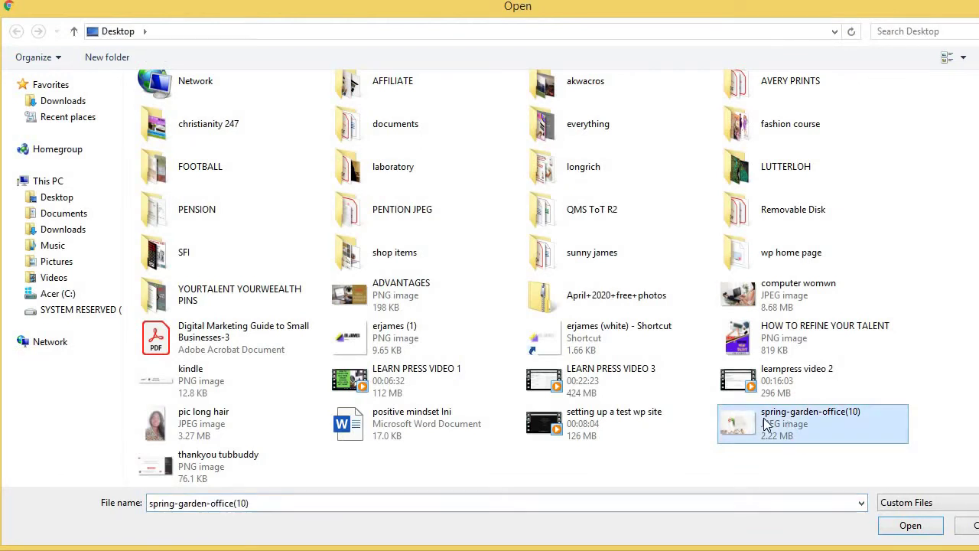
click(905, 527)
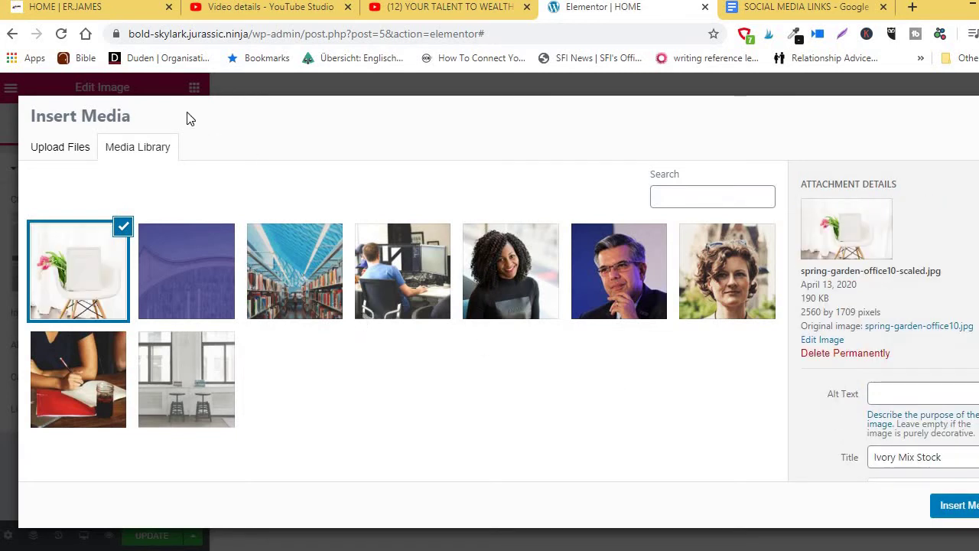
click(60, 148)
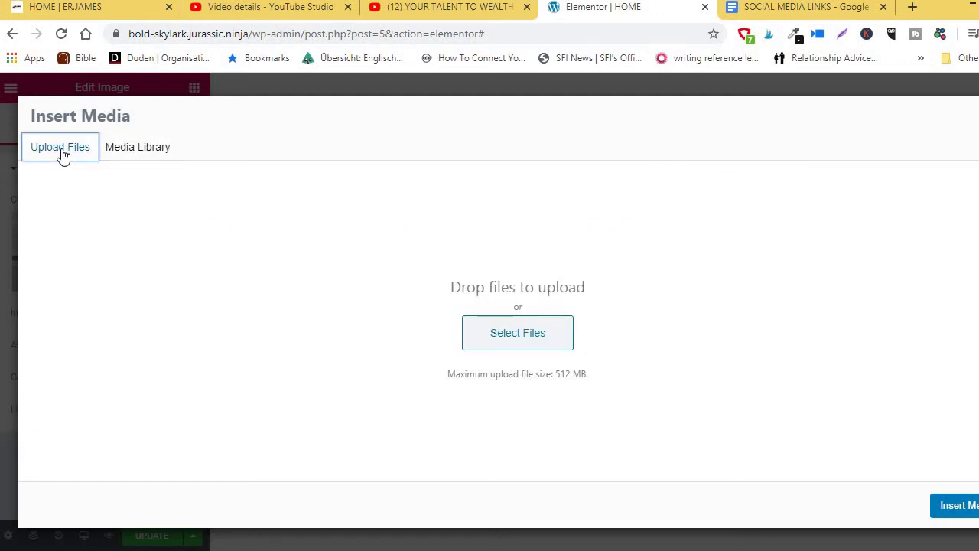
click(518, 333)
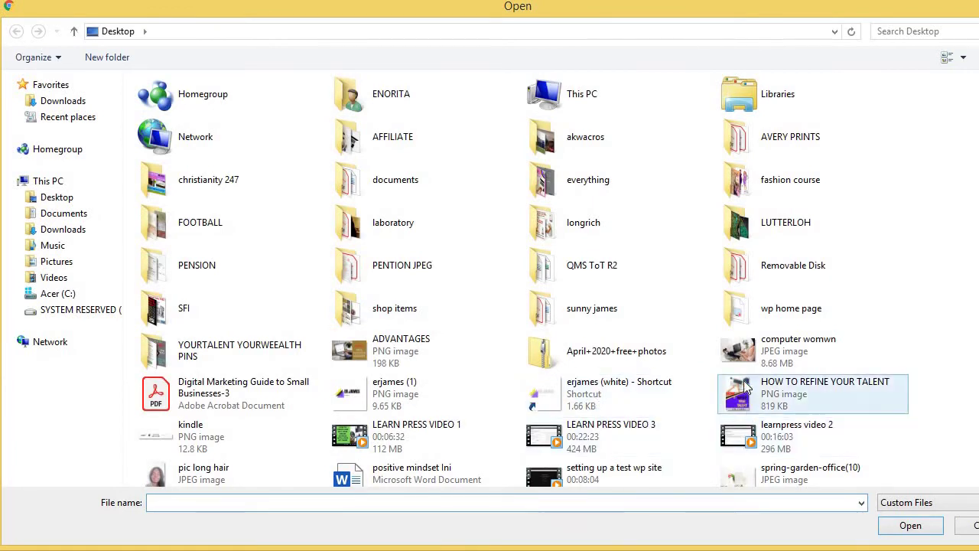
click(746, 357)
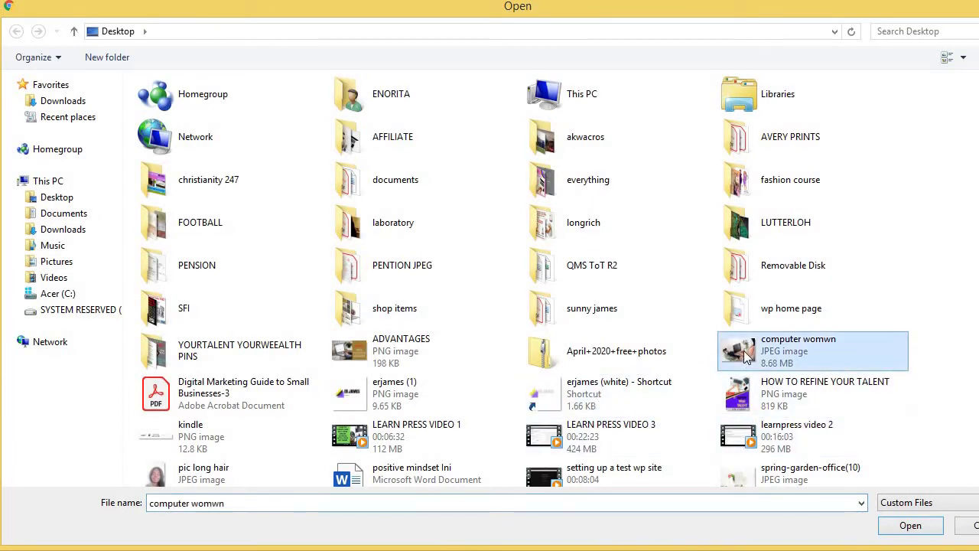
click(908, 530)
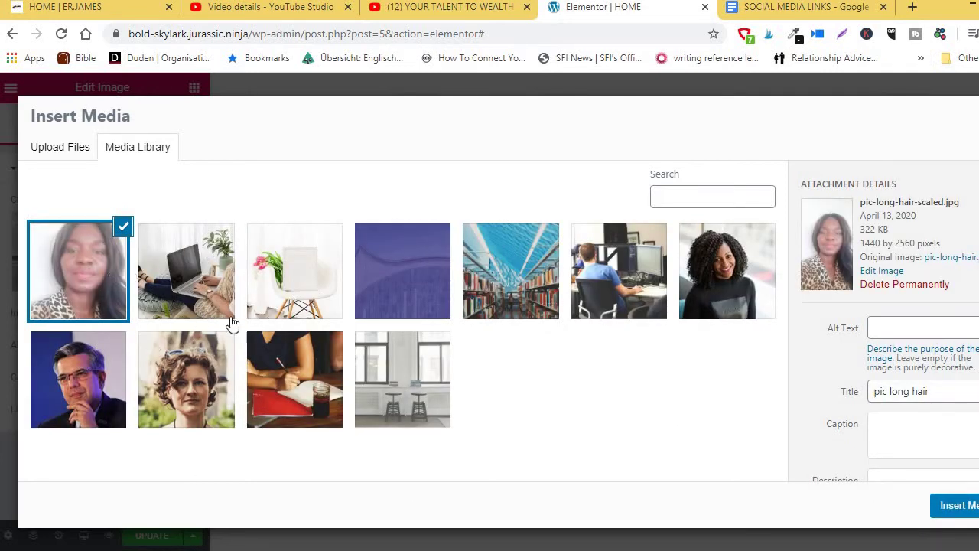
click(294, 266)
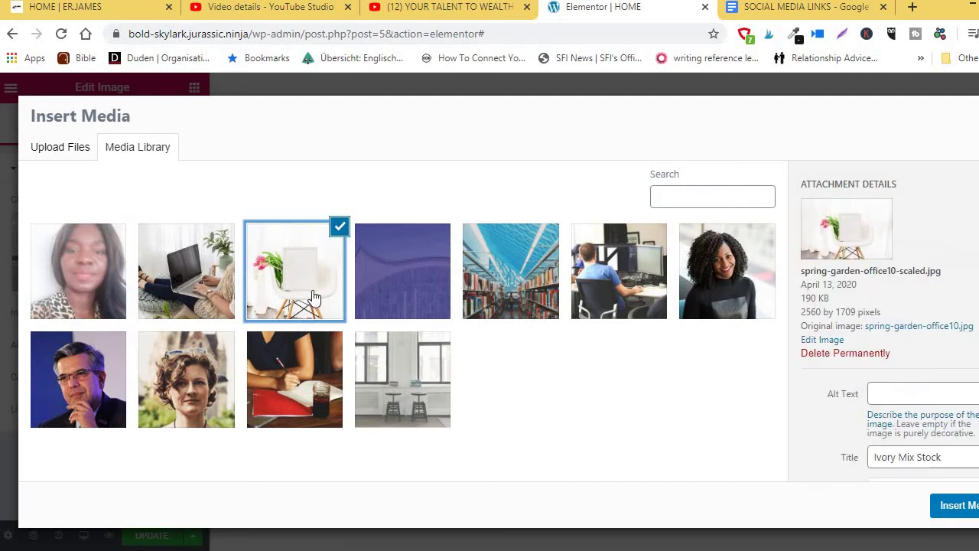
click(947, 511)
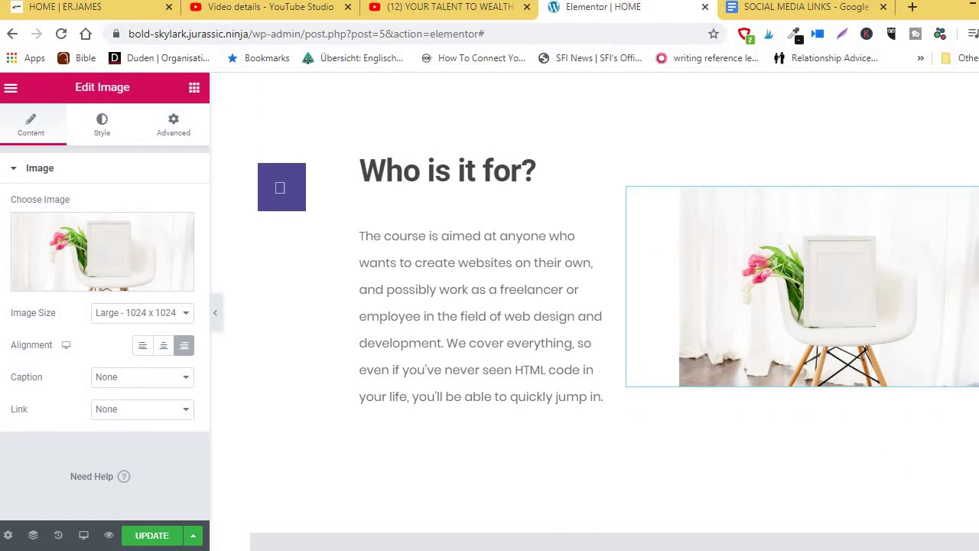
Replace the first teacher's photo with pic long hair, sized Thumbnail - 150 x 150
scroll(515, 293, down, 6)
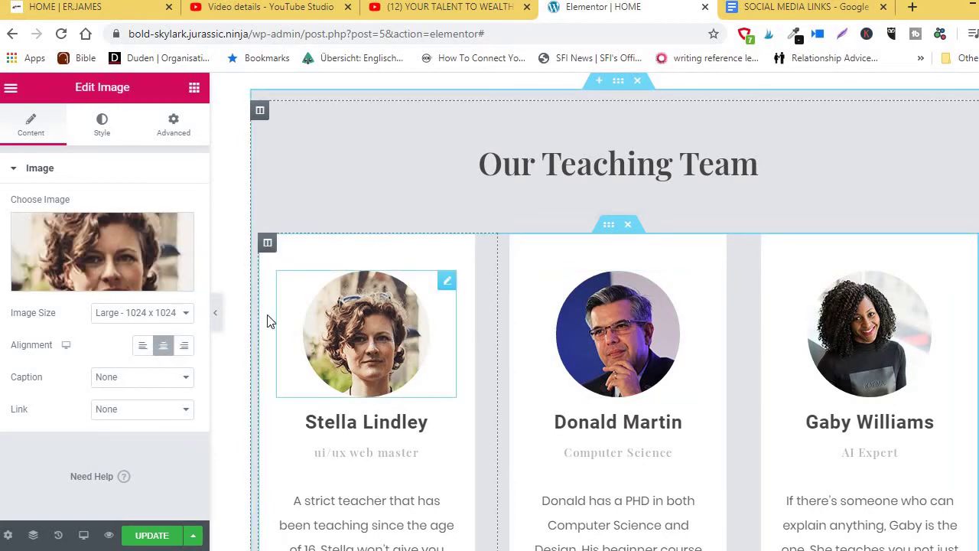
click(103, 284)
click(78, 271)
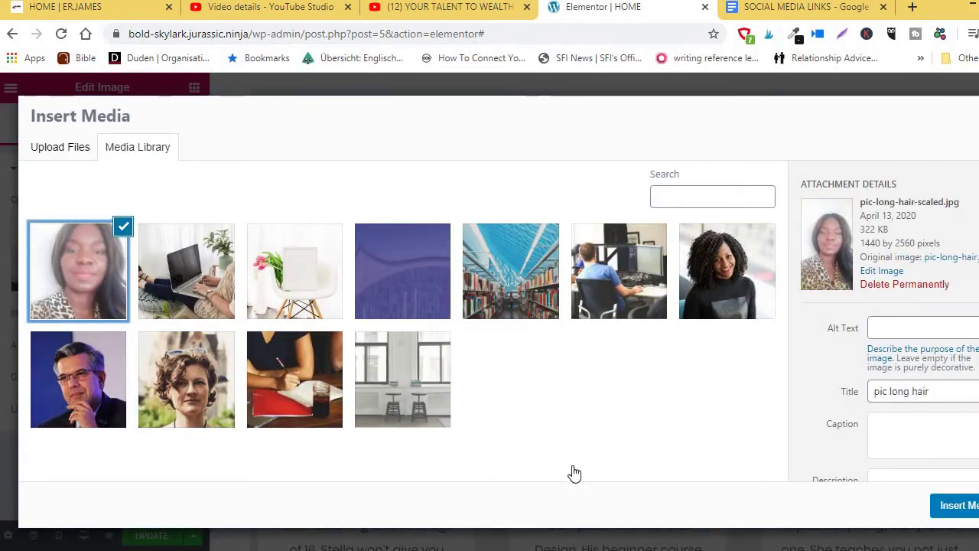
click(955, 507)
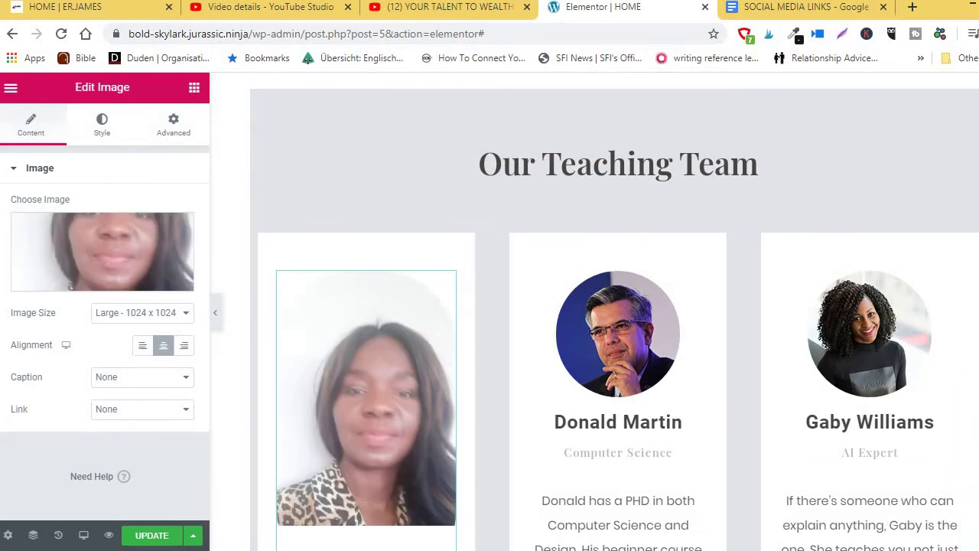
scroll(618, 311, down, 3)
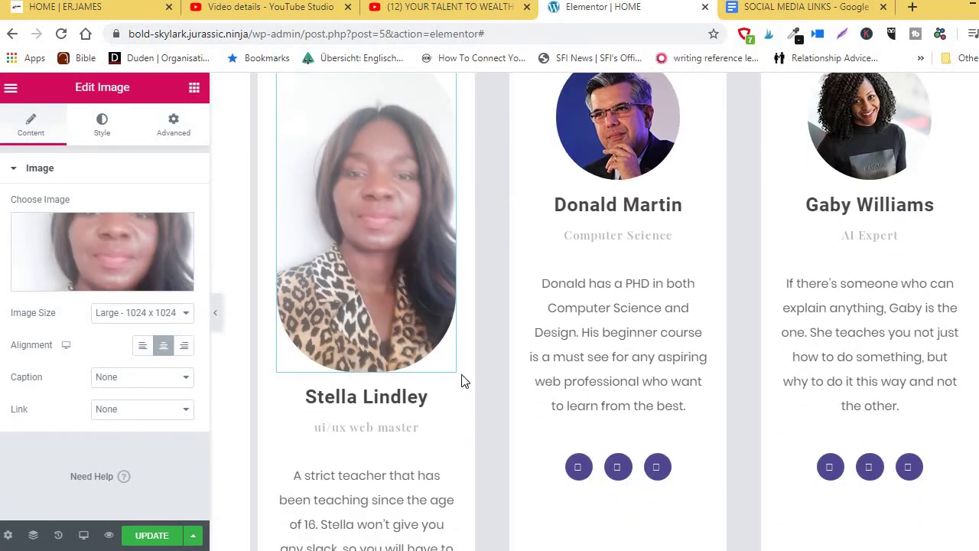
click(186, 316)
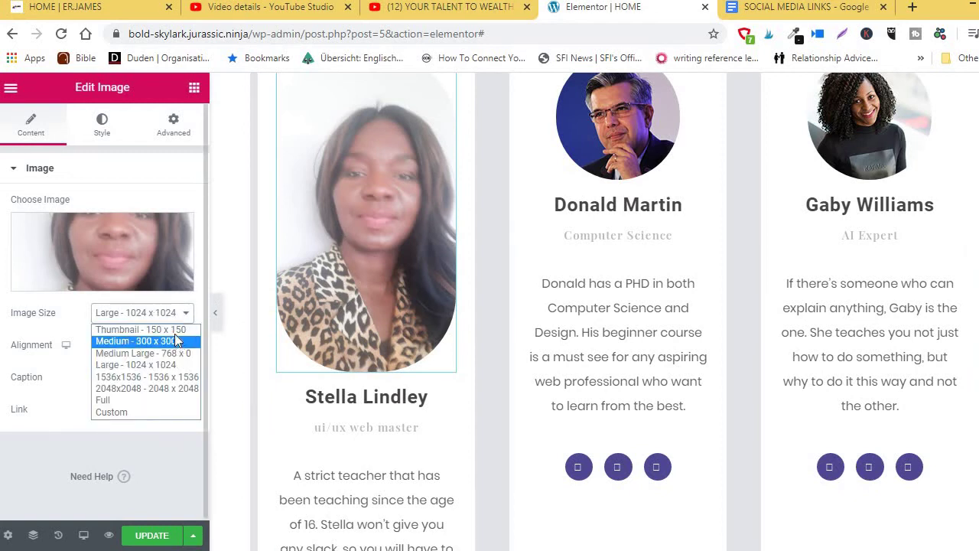
click(175, 331)
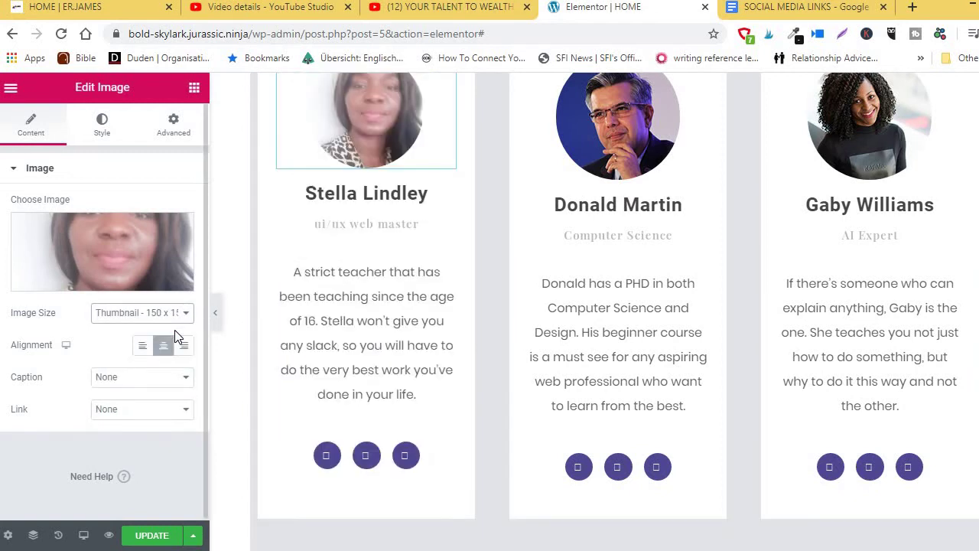
click(613, 133)
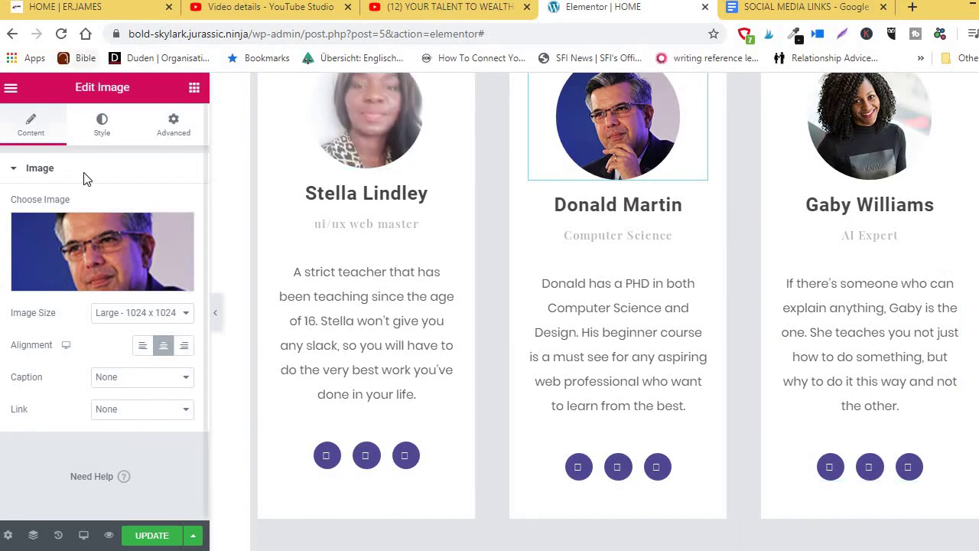
Put the long-hair photo in the second card at Thumbnail - 150 x 150 size
click(97, 282)
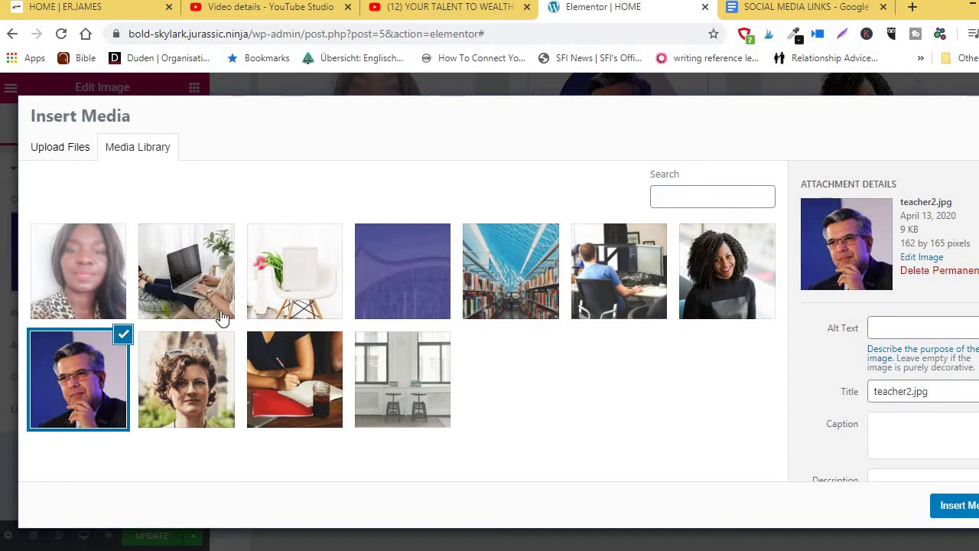
click(100, 284)
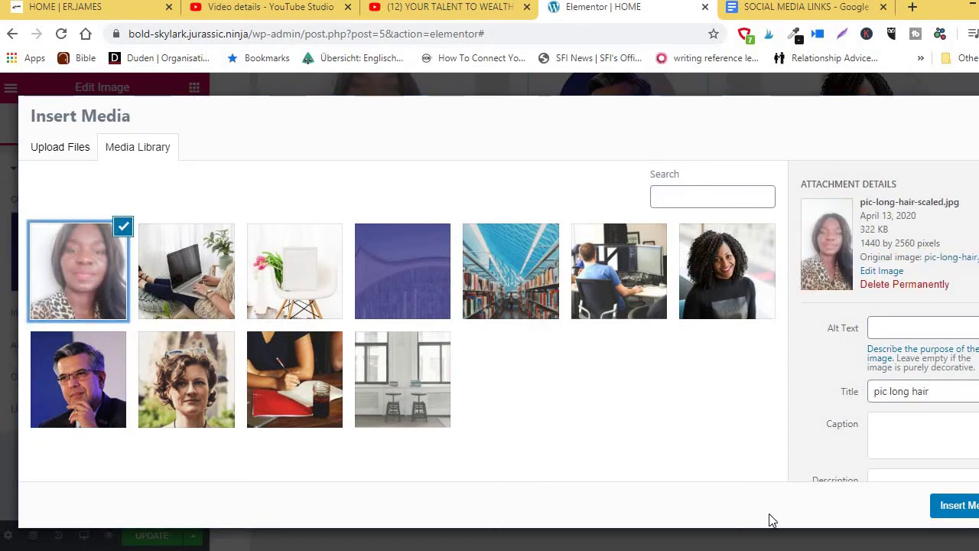
click(971, 506)
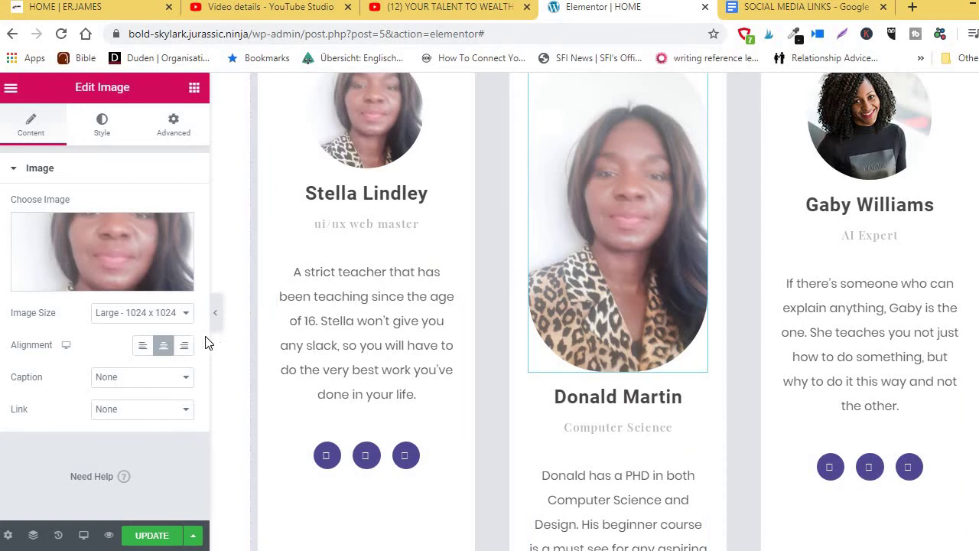
click(182, 316)
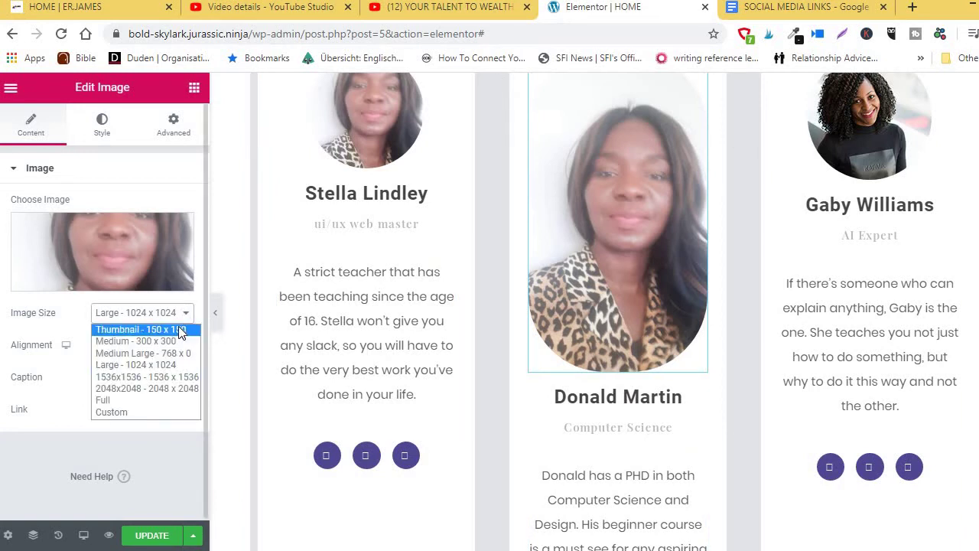
click(181, 330)
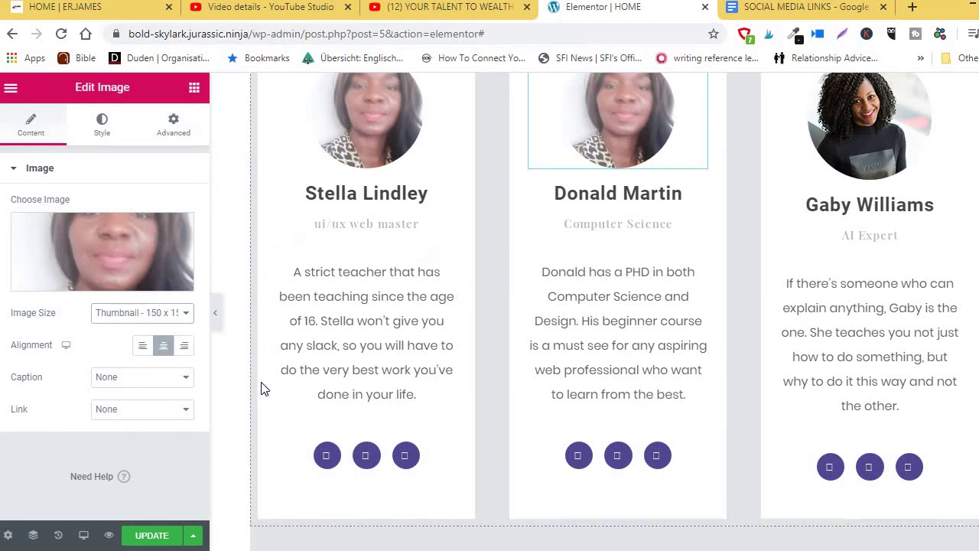
Put the long-hair photo in the third card at Thumbnail - 150 x 150 size
click(853, 136)
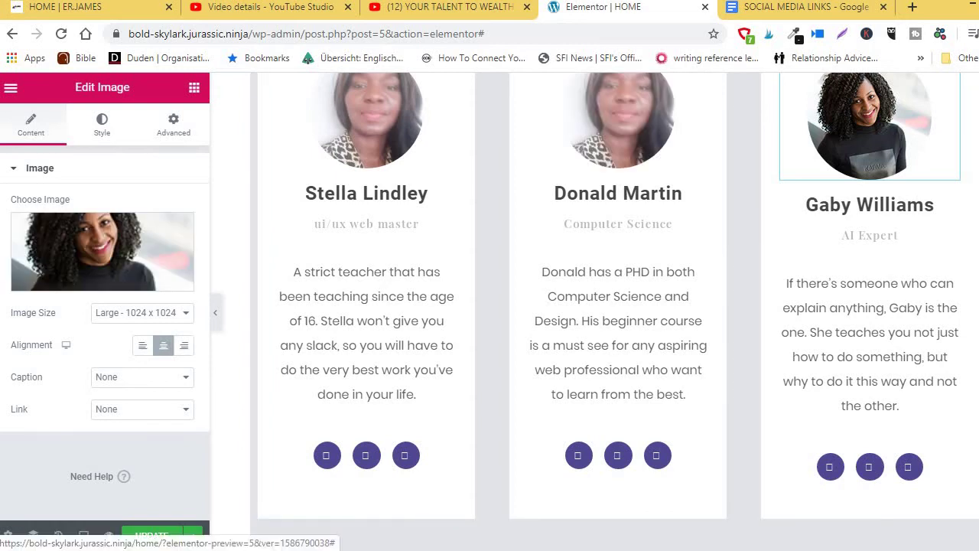
click(107, 280)
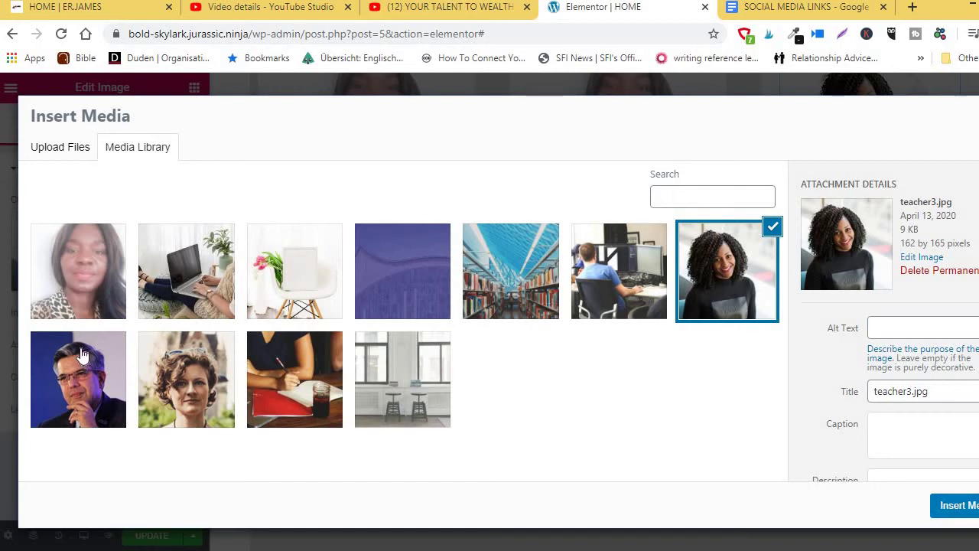
click(84, 302)
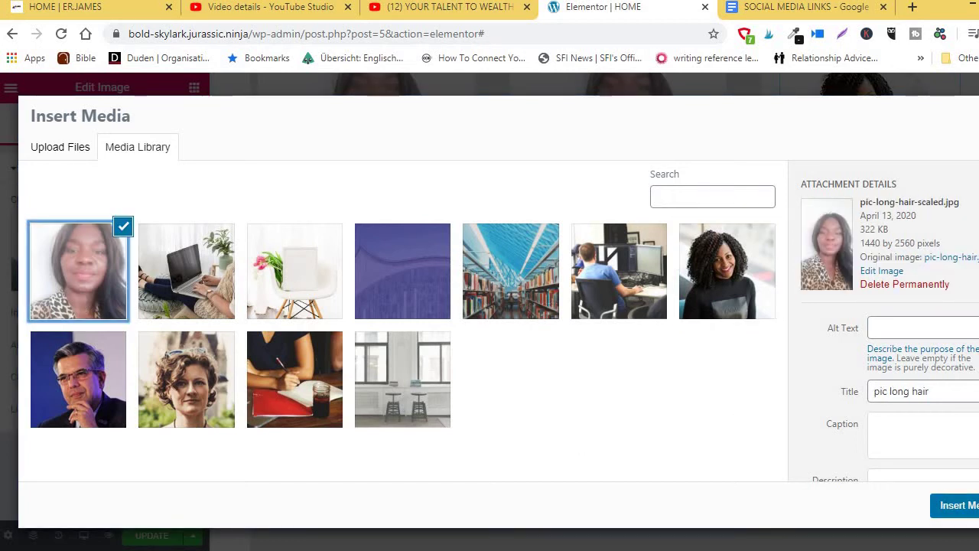
click(966, 505)
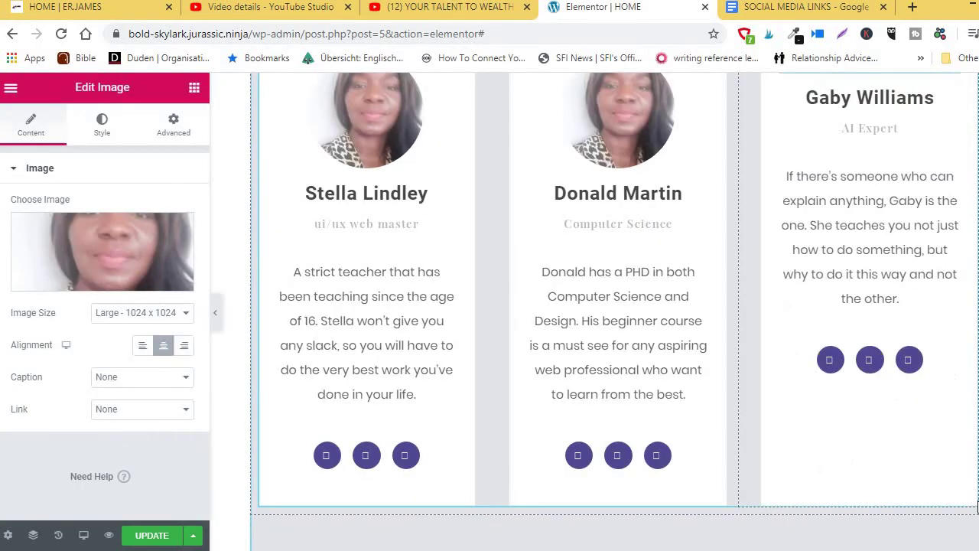
click(185, 315)
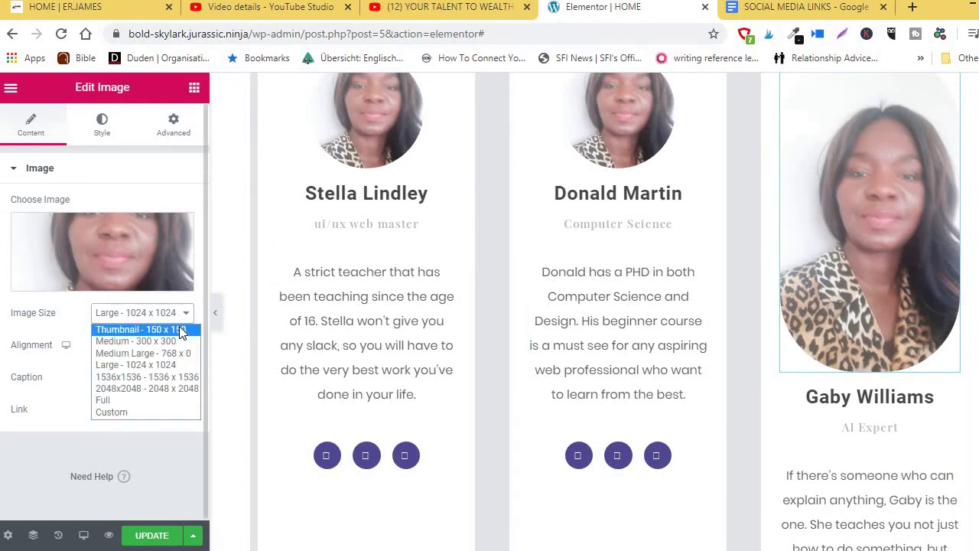
click(182, 331)
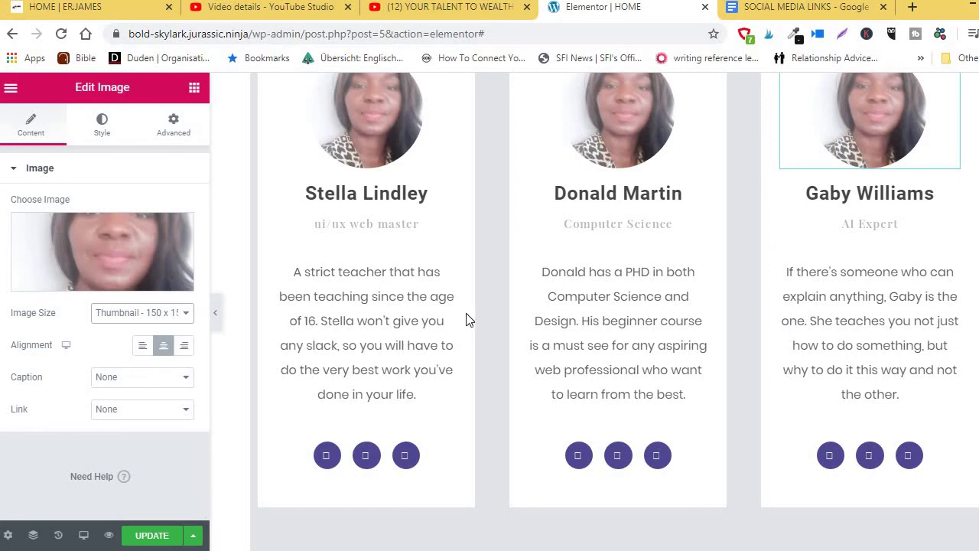
Retitle all three team card name headings to 'ENO HAPPY'
click(418, 196)
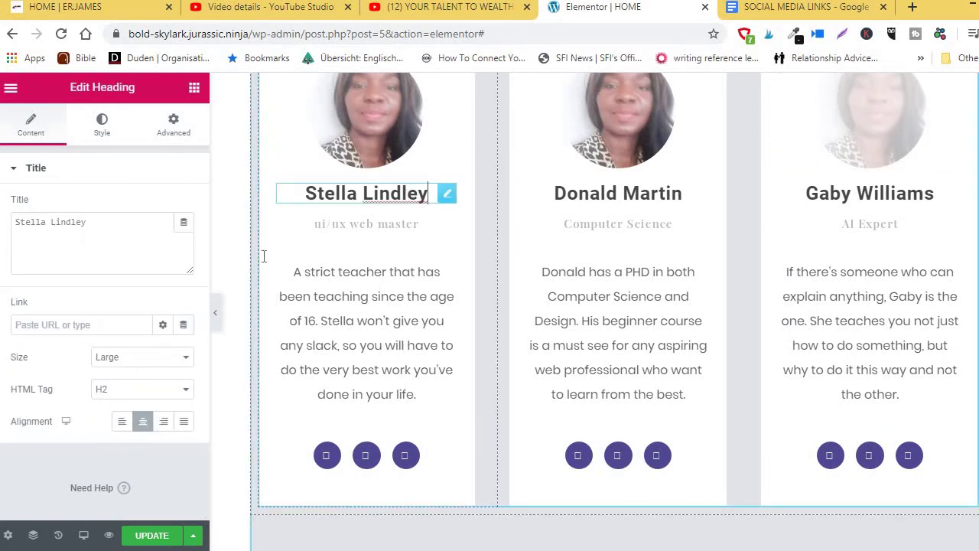
click(90, 225)
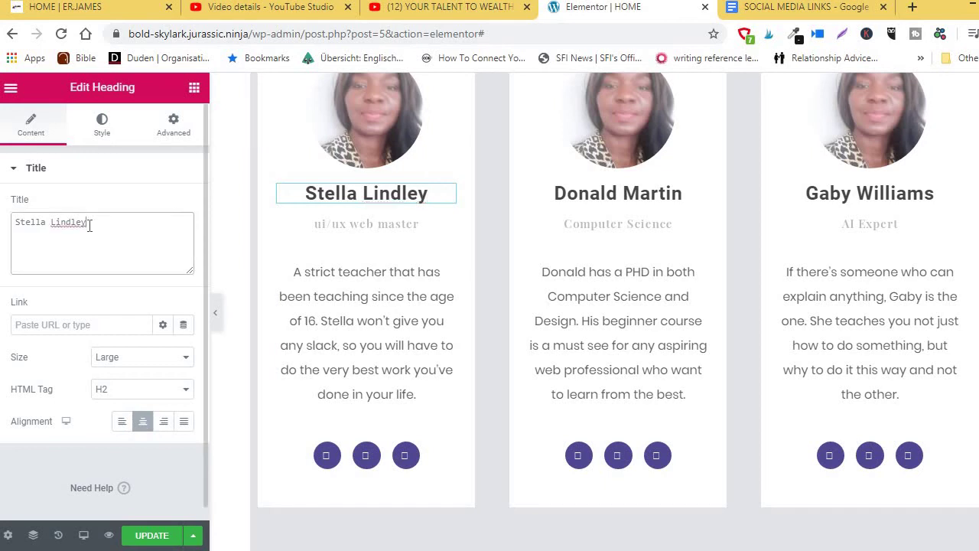
key(BackSpace)
key(BackSpace)
key(BackSpace)
key(BackSpace)
key(BackSpace)
key(BackSpace)
key(BackSpace)
key(BackSpace)
key(BackSpace)
key(BackSpace)
key(BackSpace)
key(BackSpace)
key(BackSpace)
key(BackSpace)
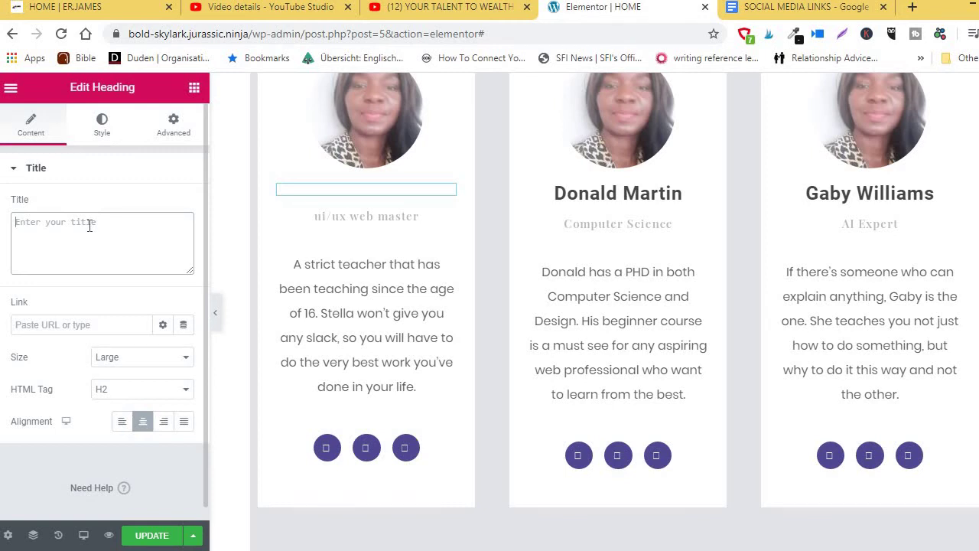
text(ENO )
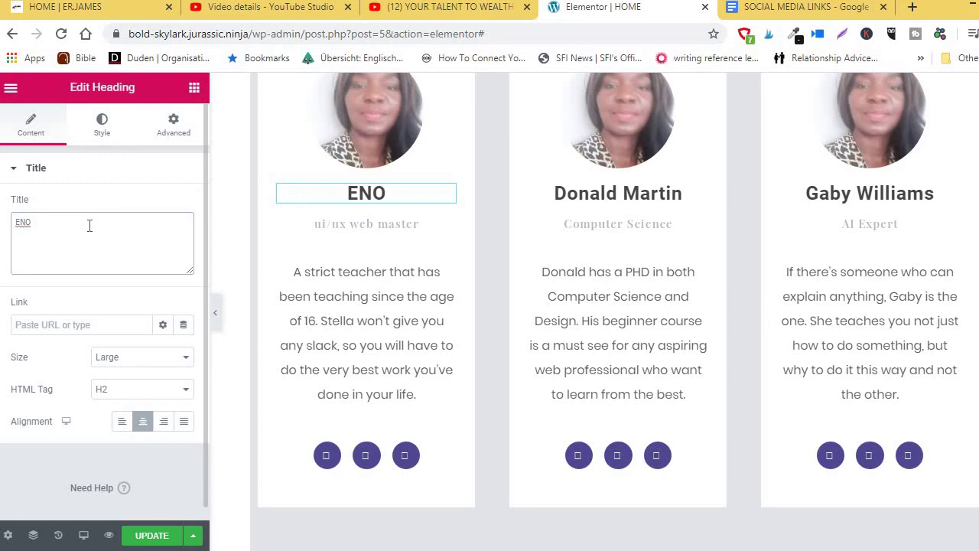
text(HAPPY)
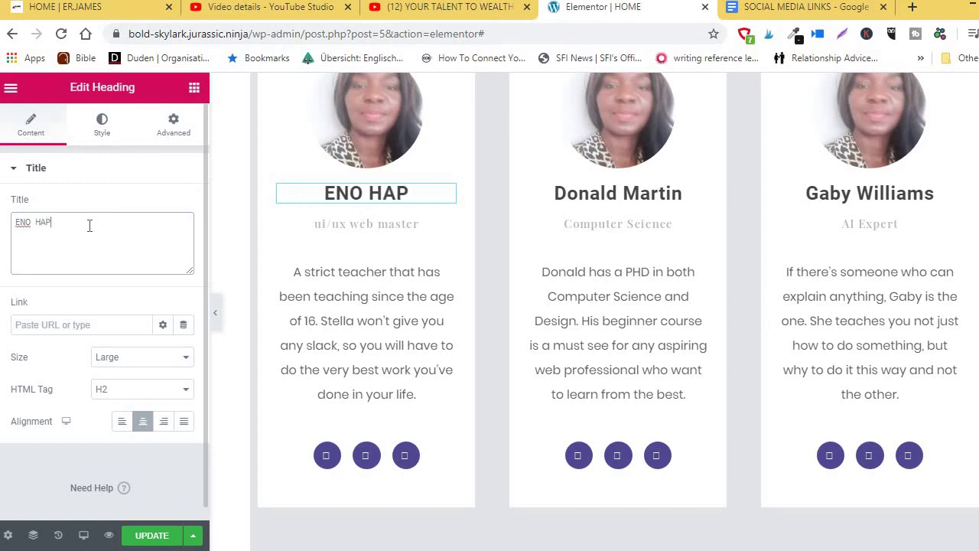
click(641, 194)
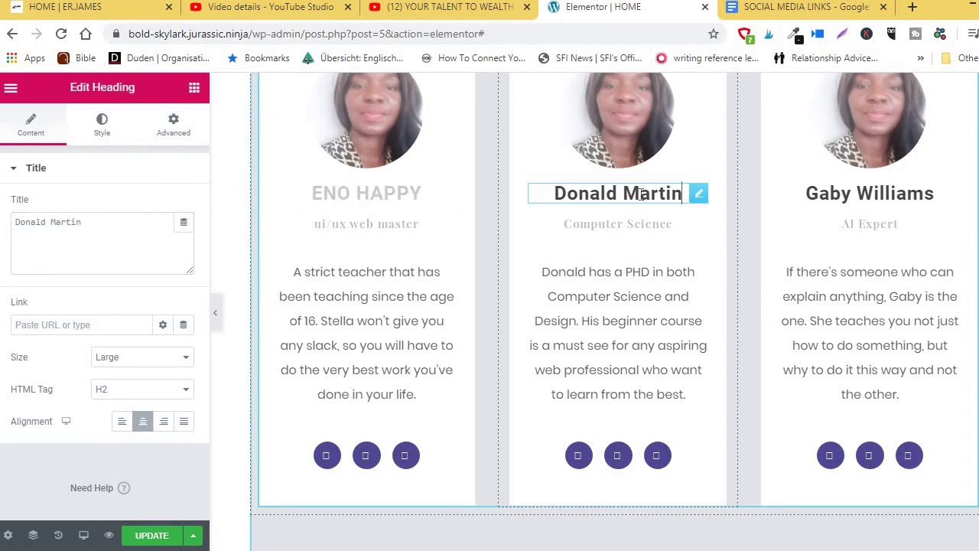
click(97, 221)
key(BackSpace)
key(BackSpace)
key(BackSpace)
key(BackSpace)
key(BackSpace)
key(BackSpace)
key(BackSpace)
key(BackSpace)
key(BackSpace)
key(BackSpace)
key(BackSpace)
key(BackSpace)
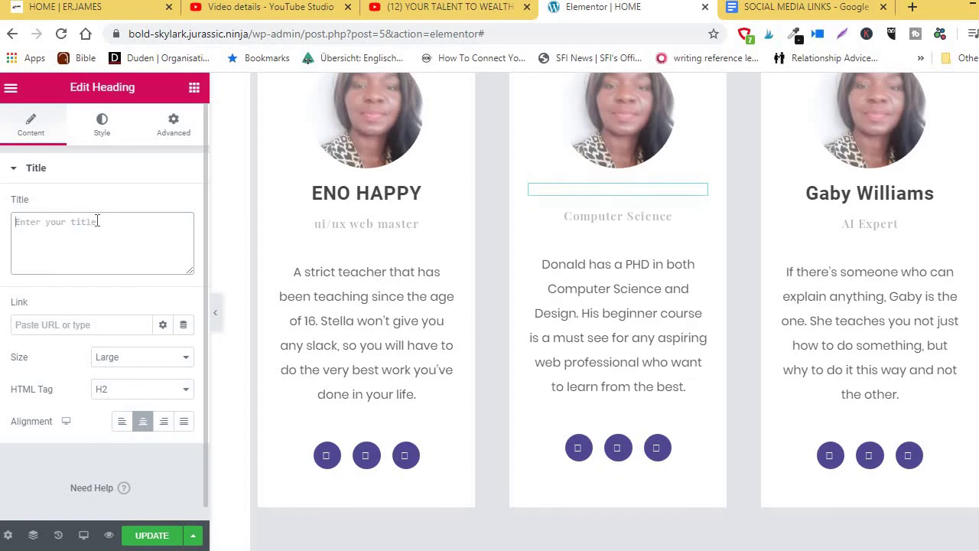
text(ENO)
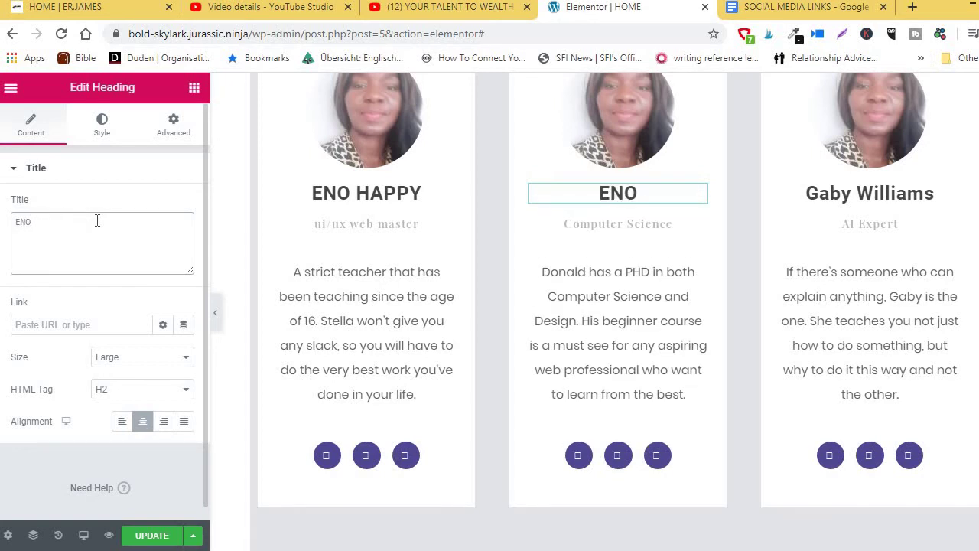
text( HAPPY)
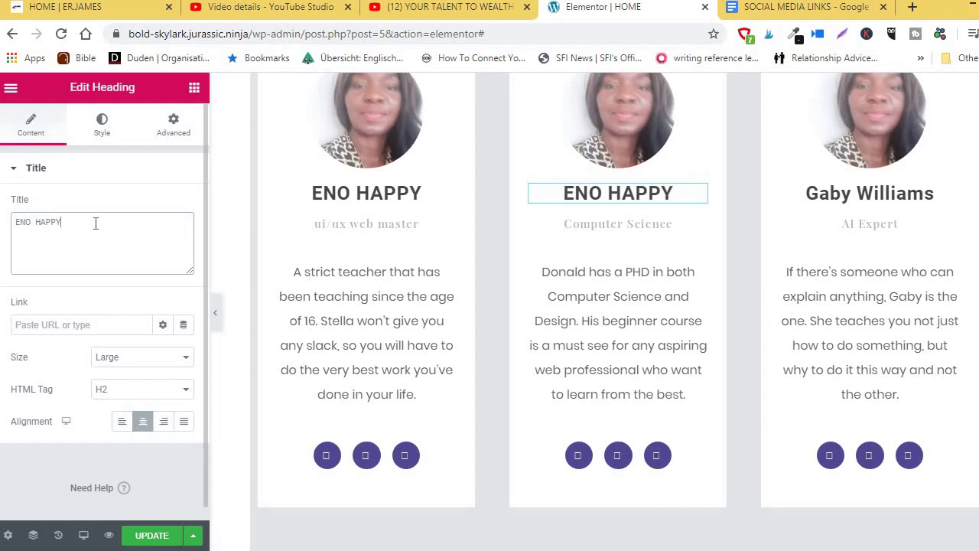
click(846, 199)
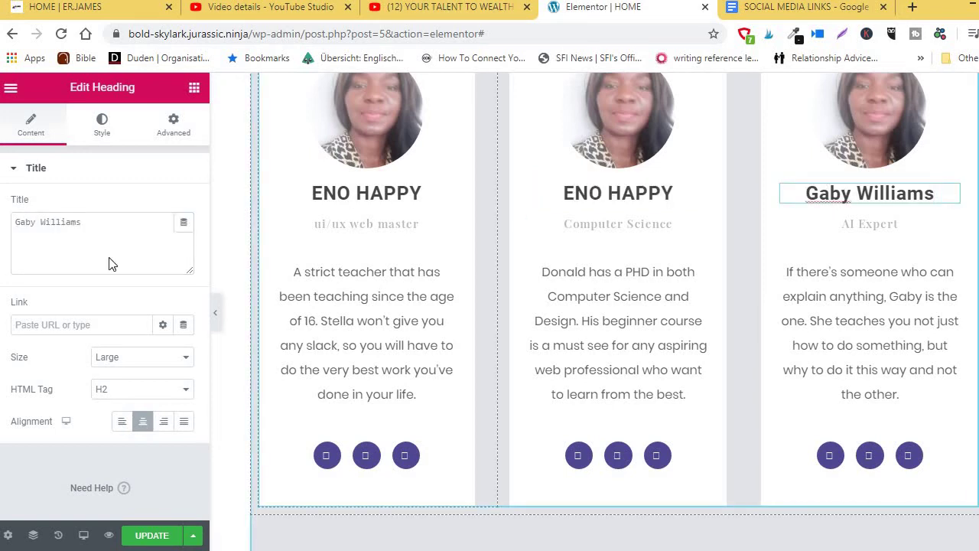
click(83, 227)
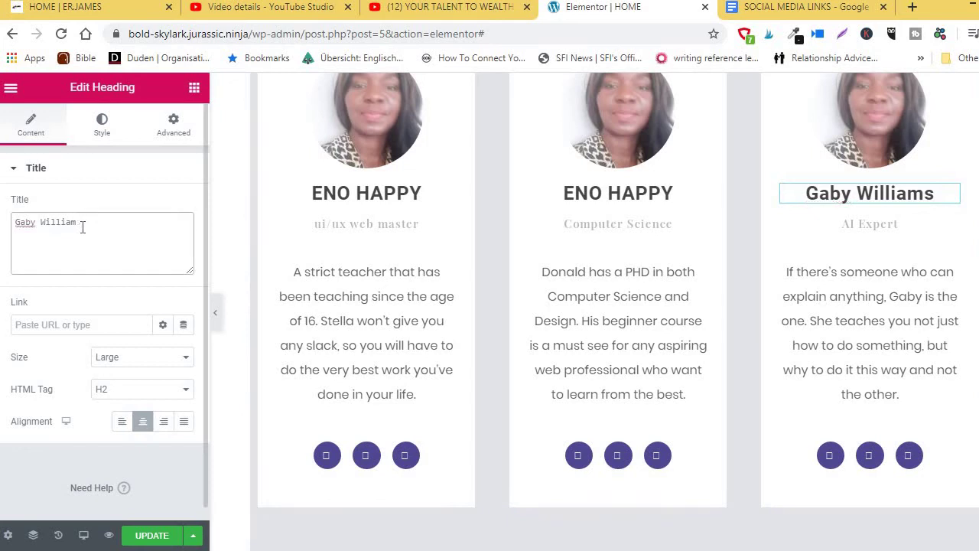
key(BackSpace)
key(BackSpace)
key(BackSpace)
key(BackSpace)
key(BackSpace)
key(BackSpace)
key(BackSpace)
key(BackSpace)
key(BackSpace)
key(BackSpace)
key(BackSpace)
key(BackSpace)
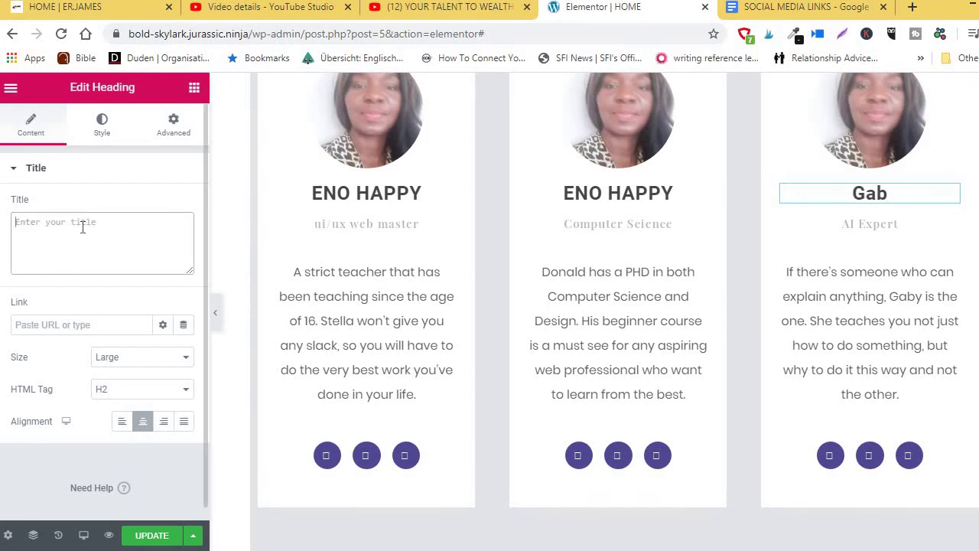
text(ENO)
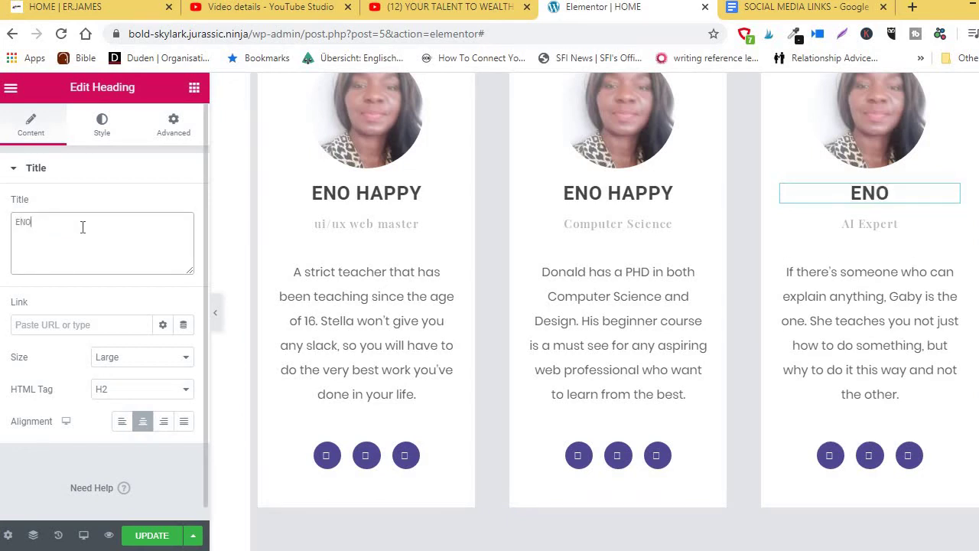
text( HAPPY)
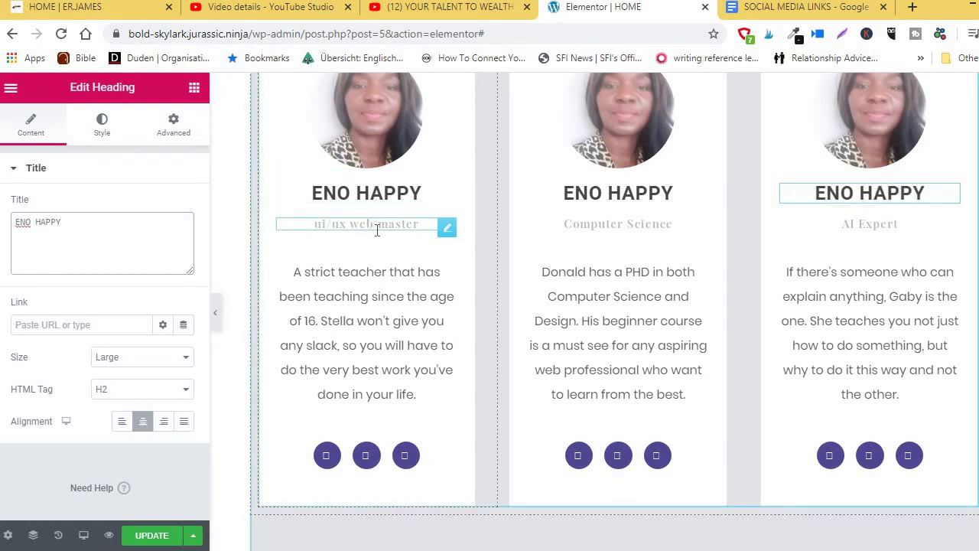
Delete the role subtitle from the first teaching-team card
click(422, 225)
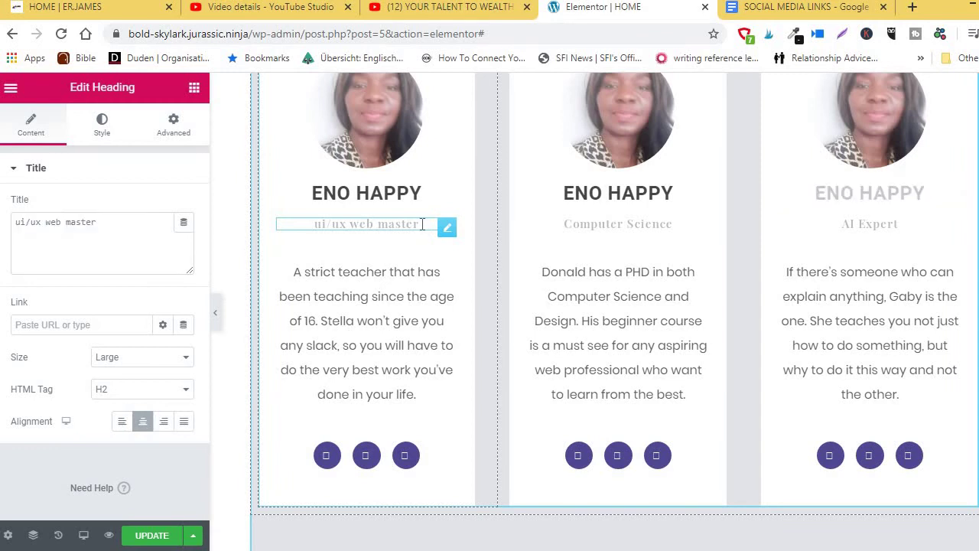
key(BackSpace)
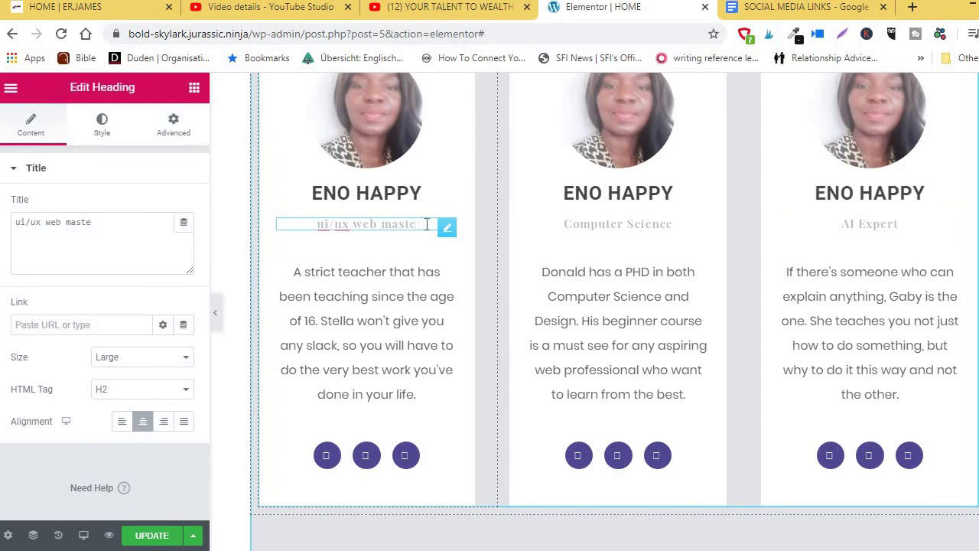
right_click(451, 232)
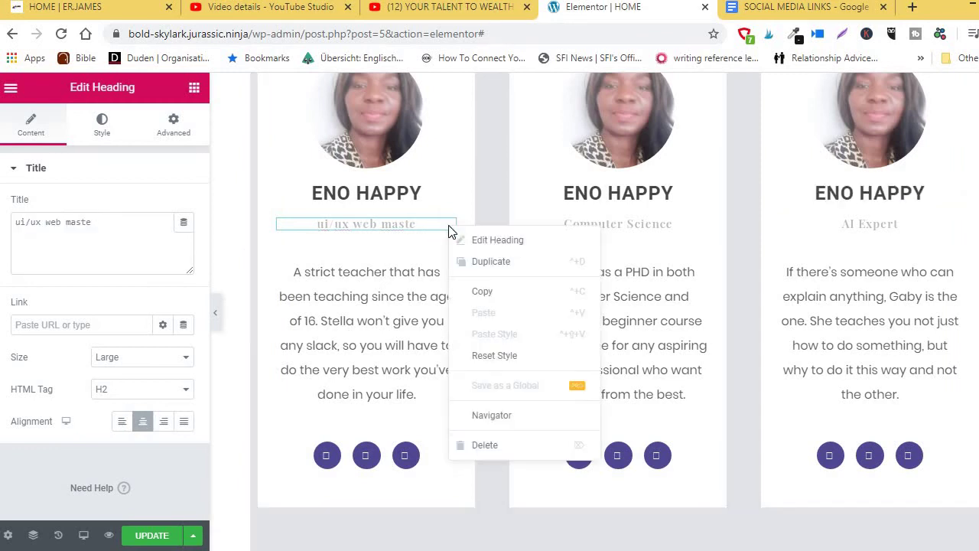
click(489, 446)
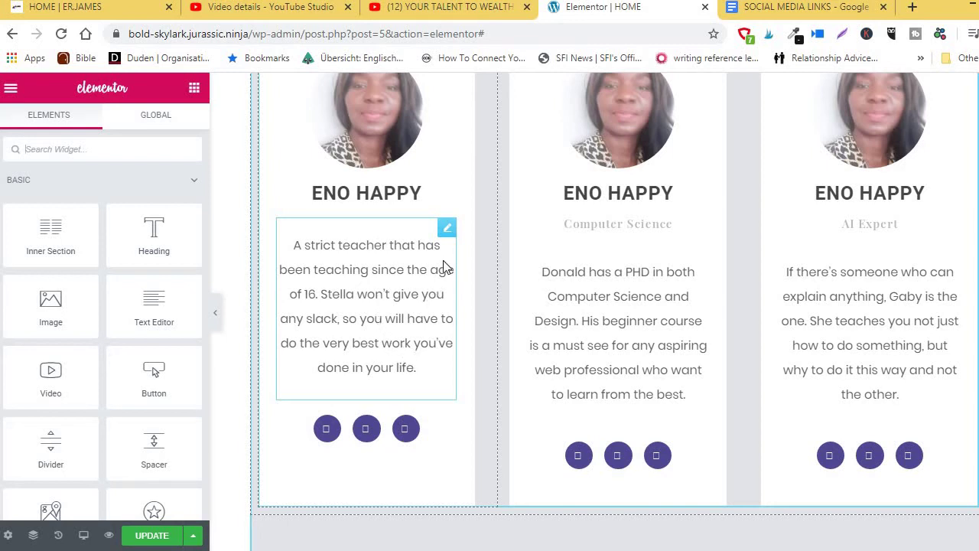
Drag a Video widget from the Elements panel toward the first card under ENO HAPPY
click(400, 366)
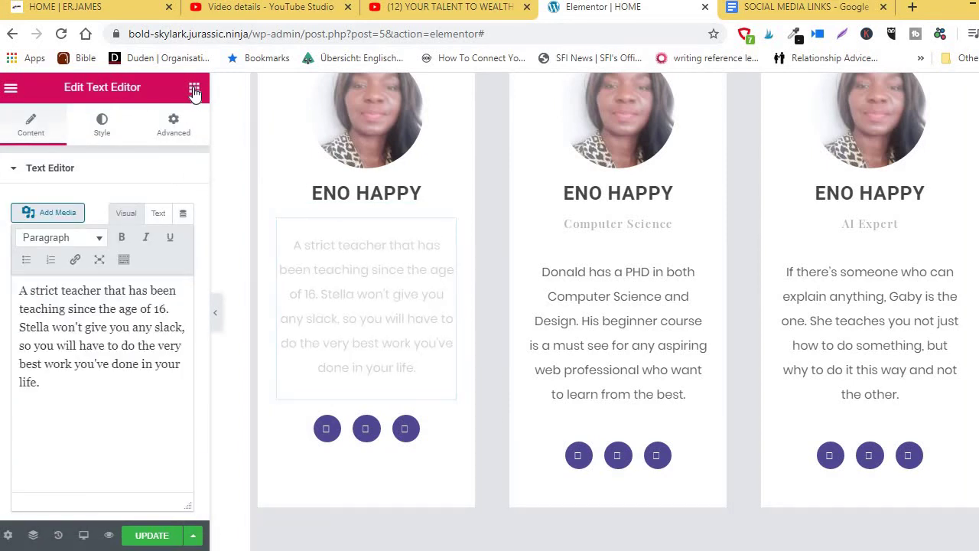
click(194, 89)
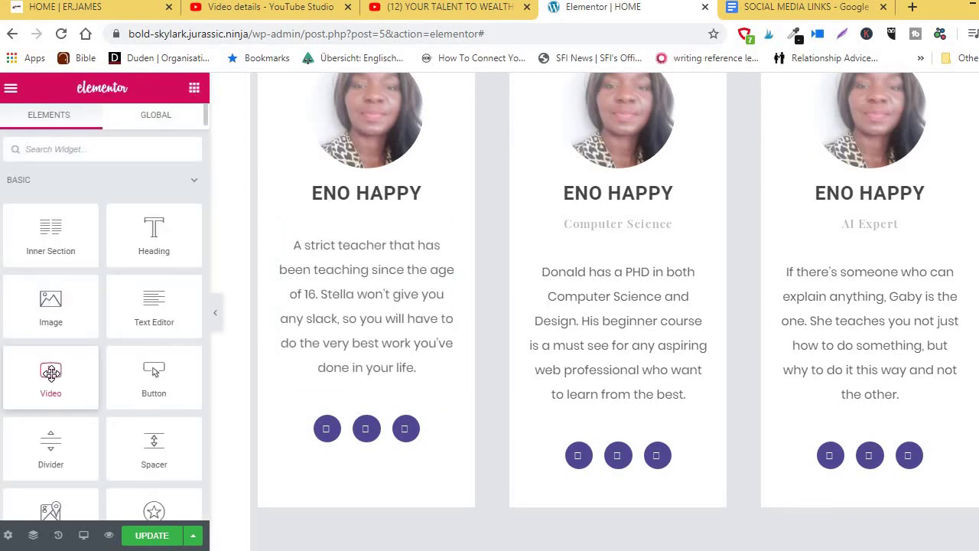
drag(51, 373, 359, 220)
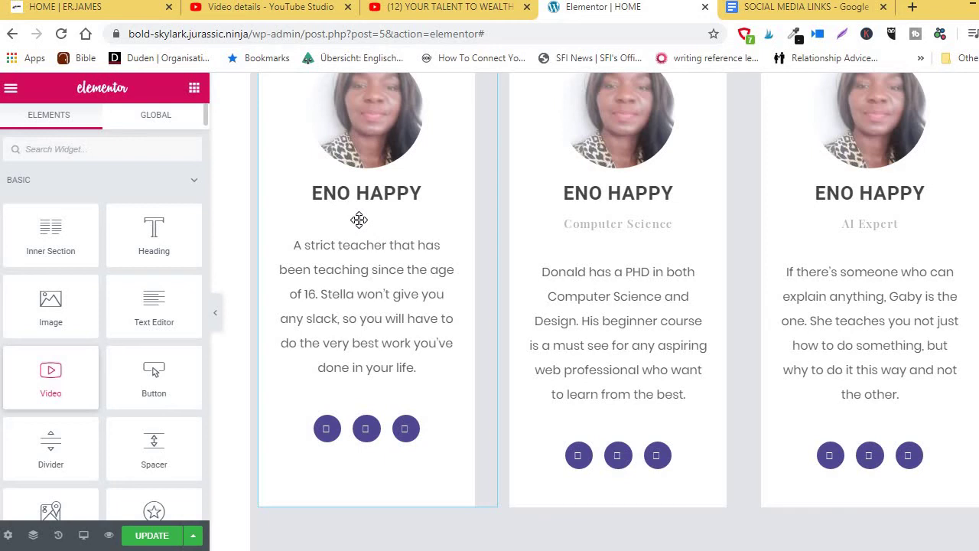
Drop the Video widget under ENO HAPPY and clear its default YouTube link
drag(359, 220, 359, 220)
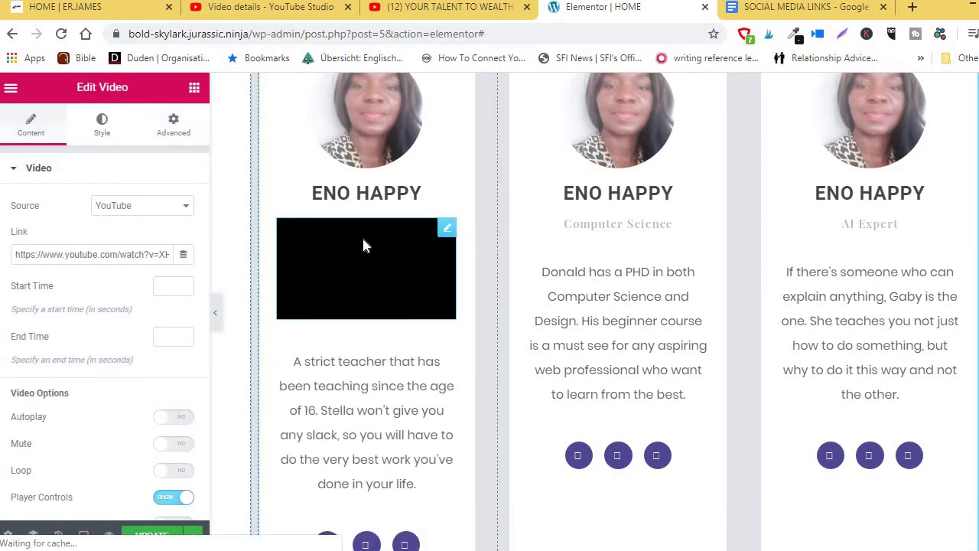
click(174, 254)
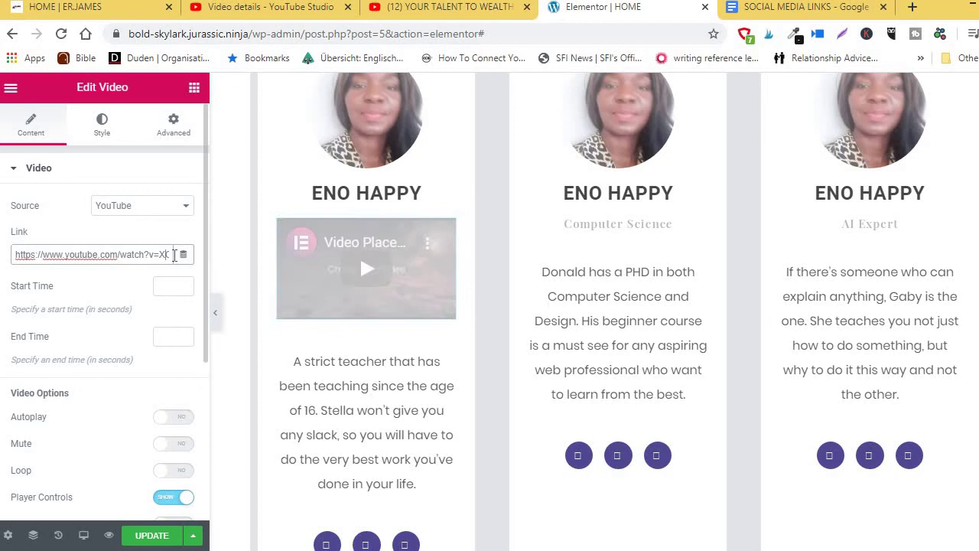
key(End)
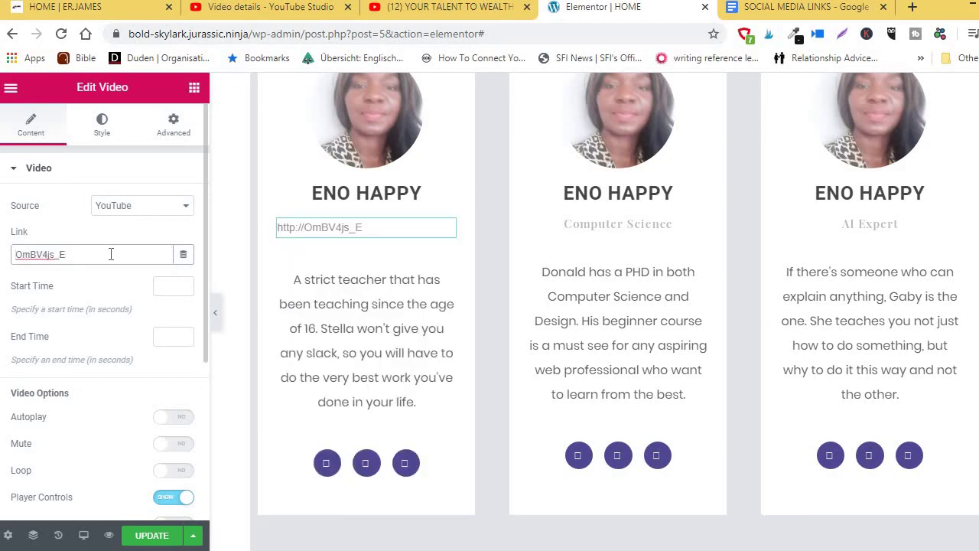
key(BackSpace)
key(BackSpace)
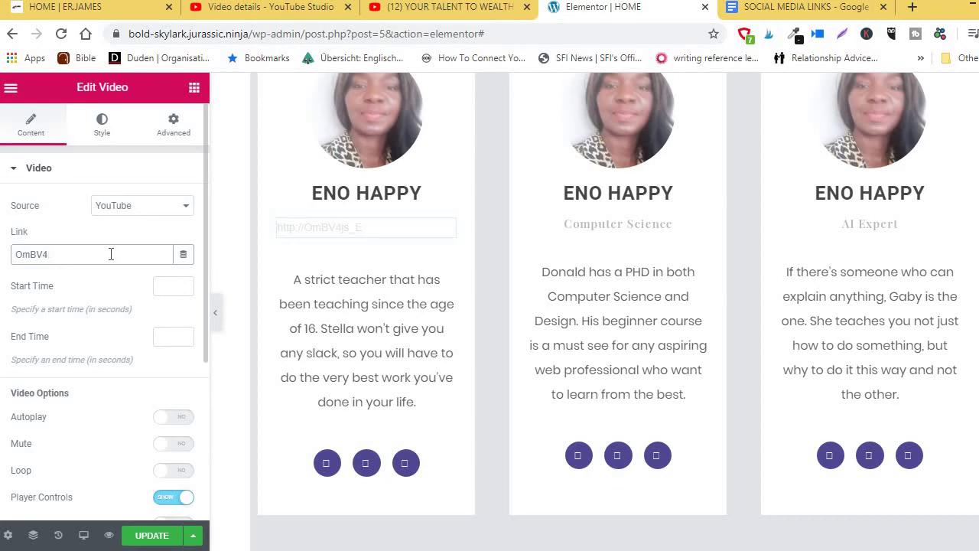
key(BackSpace)
key(BackSpace)
key(BackSpace)
key(BackSpace)
key(BackSpace)
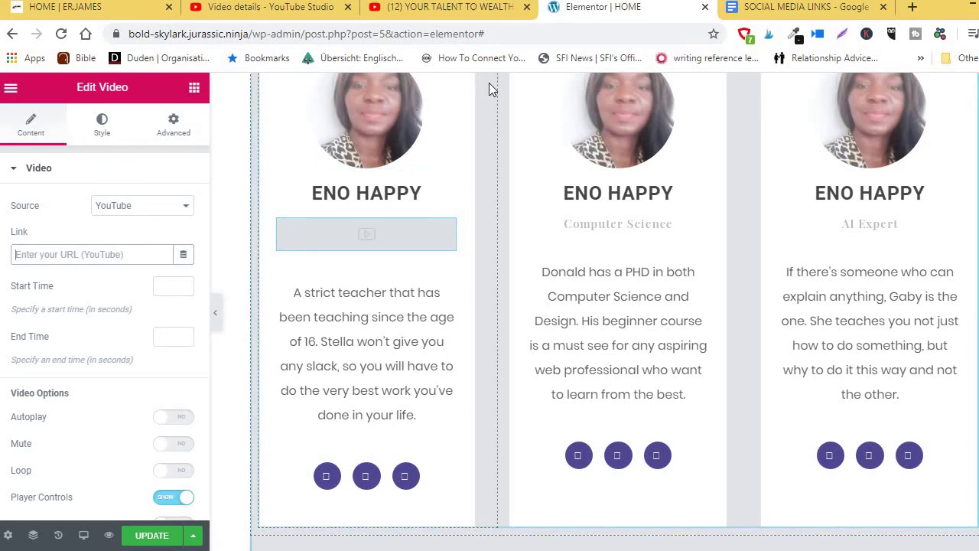
Copy the DOMAIN NAME VIDEO URL from the SOCIAL MEDIA LINKS doc, then return to Elementor
click(769, 19)
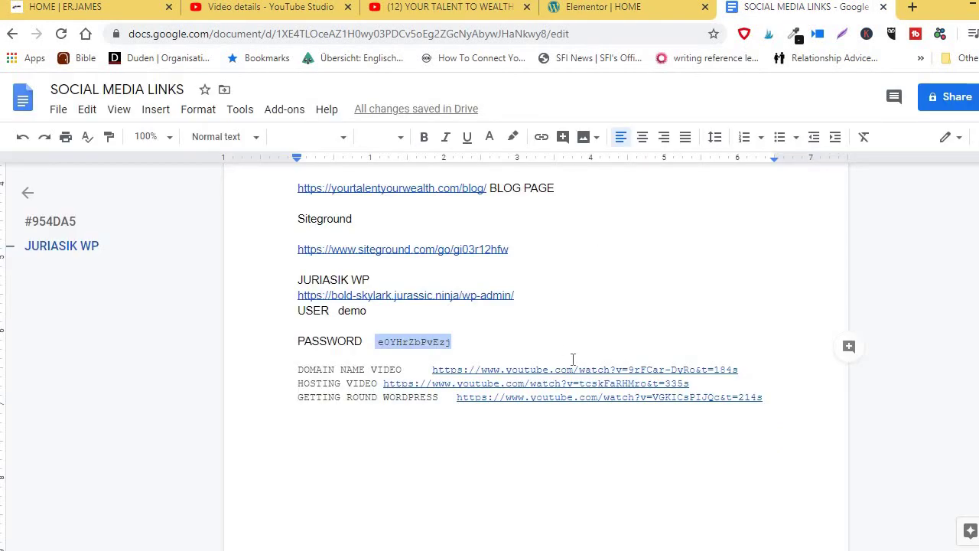
click(738, 370)
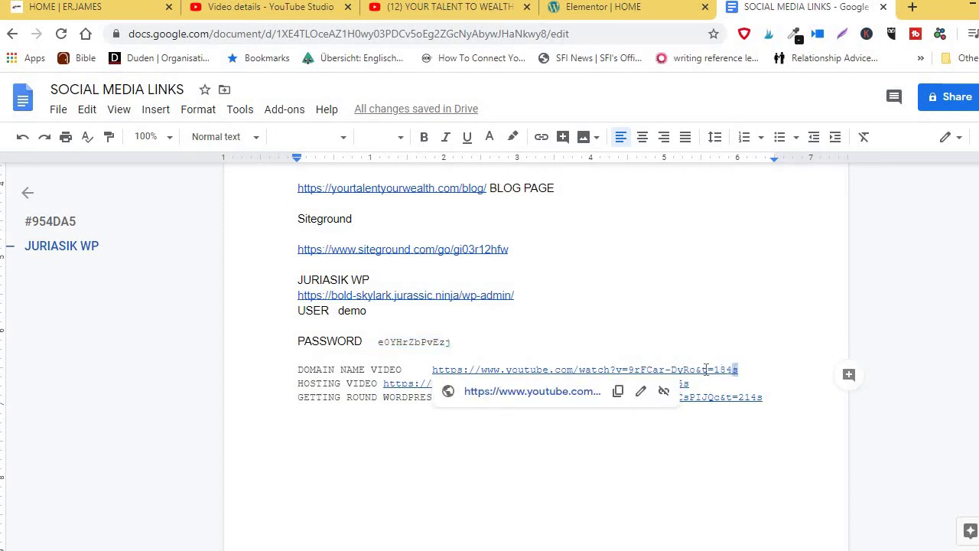
drag(736, 370, 431, 370)
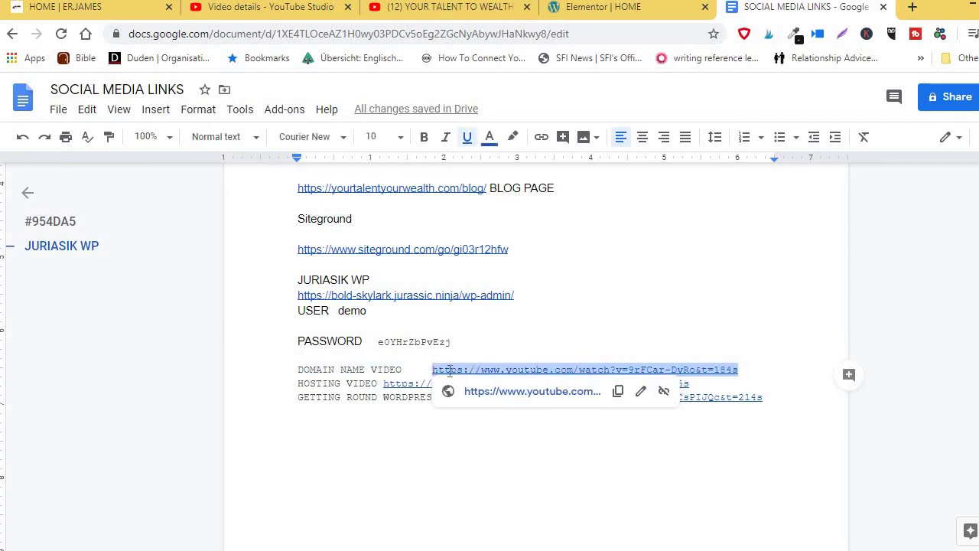
right_click(450, 376)
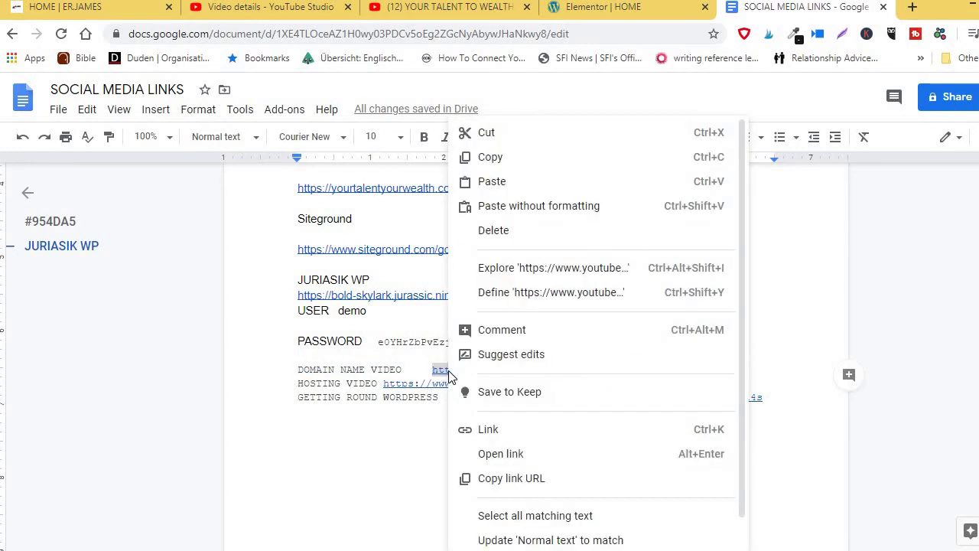
click(501, 162)
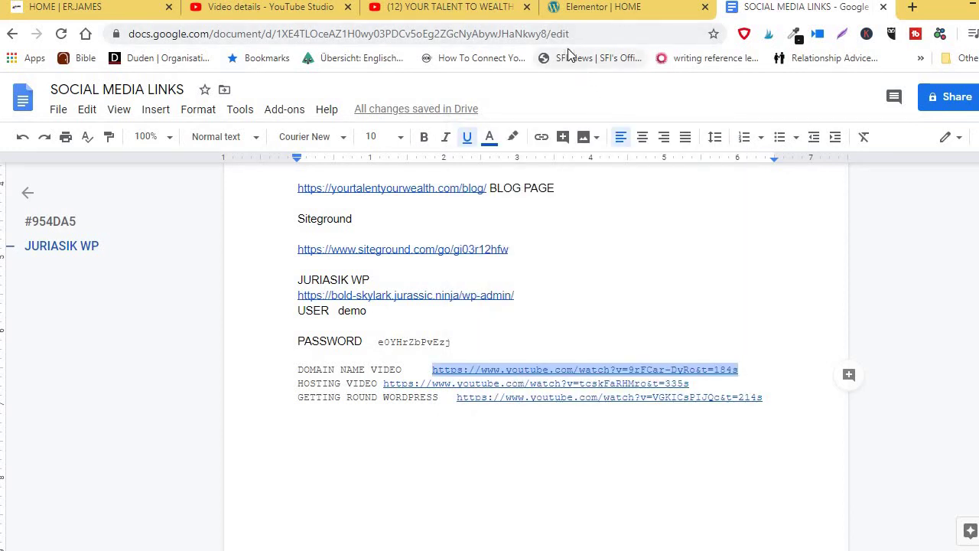
click(576, 11)
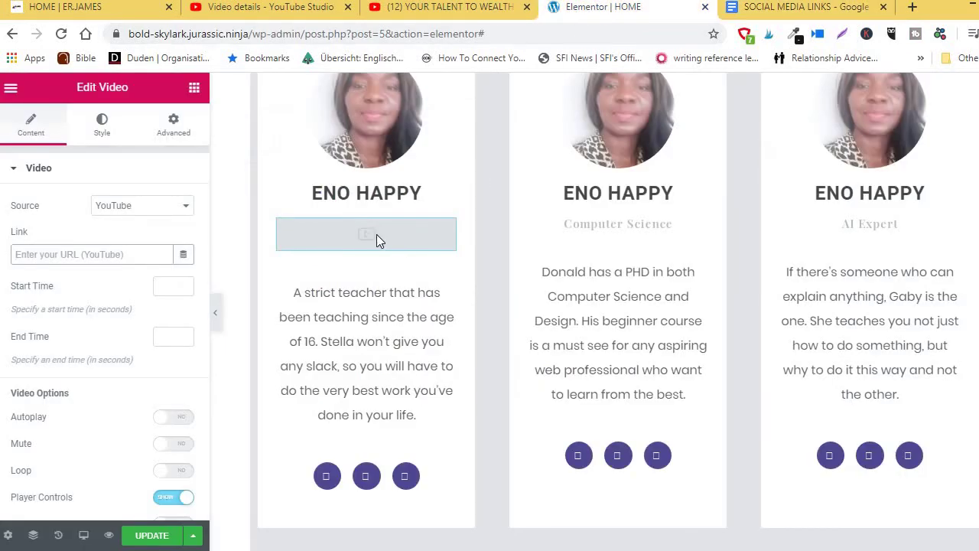
Paste the copied domain name YouTube URL into the first card's video Link field
click(51, 256)
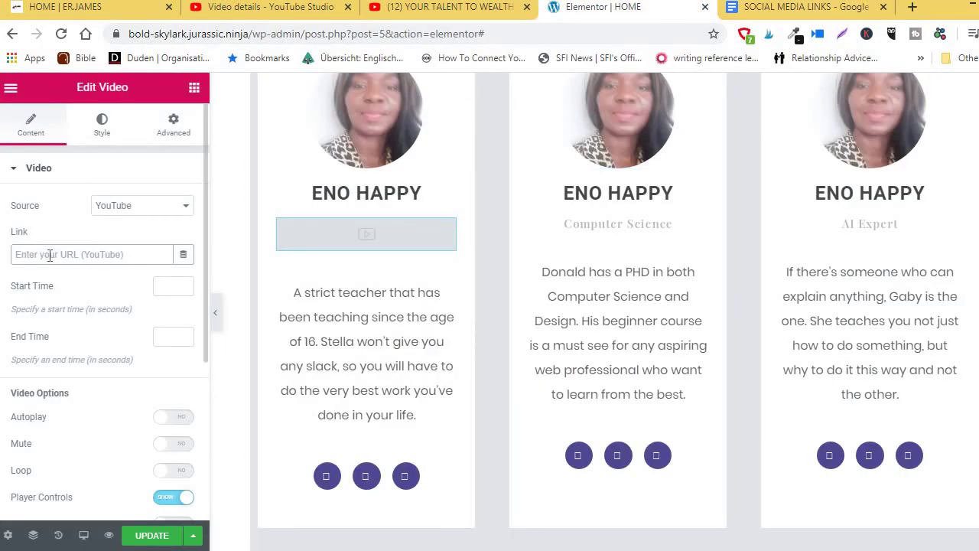
right_click(49, 259)
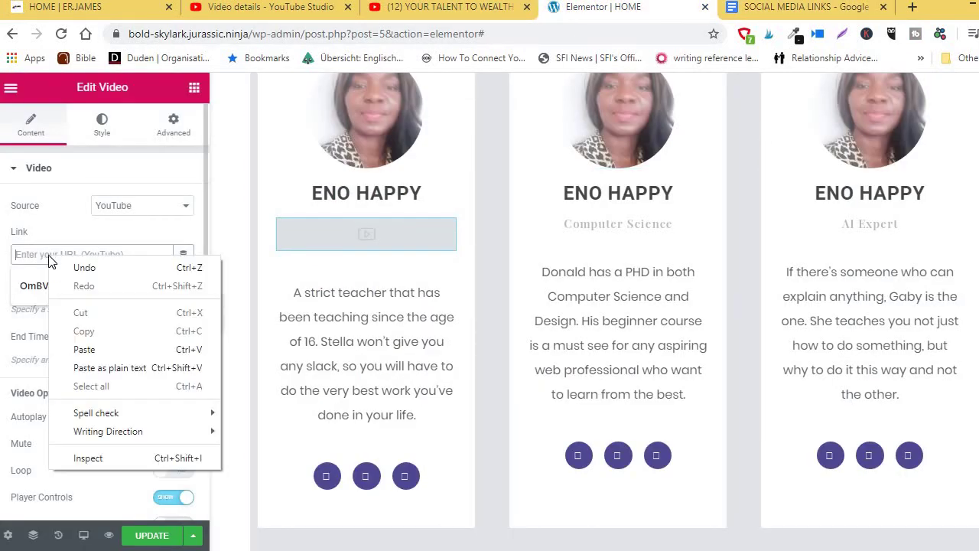
click(84, 350)
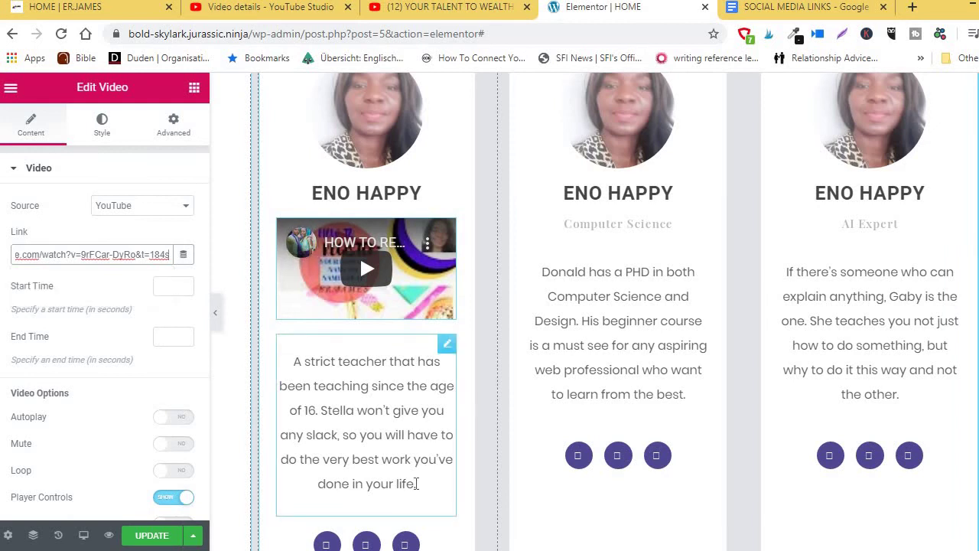
Replace the first card's description with 'THIS IS A SHORT VIDEO ON HOW TO REGISTER YOUR DOMAIN NAME'
click(416, 484)
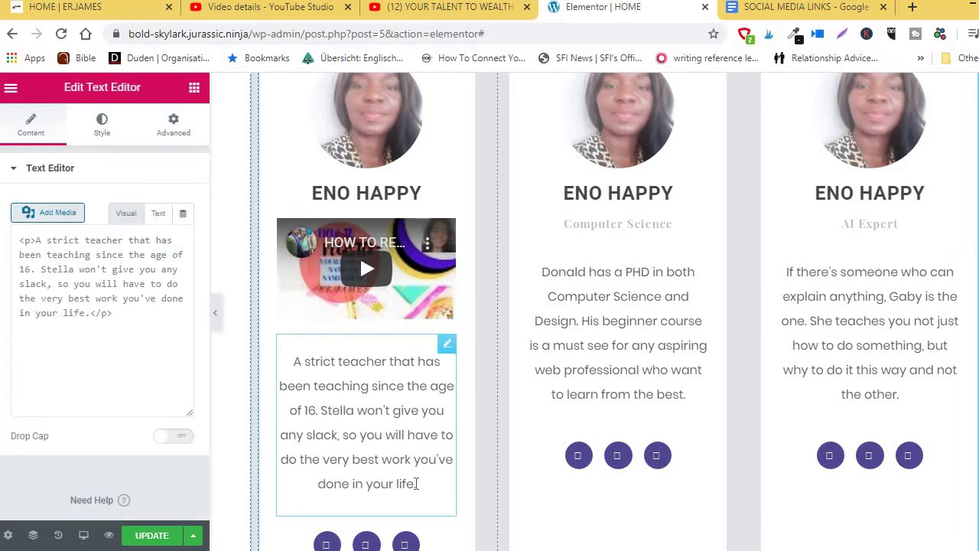
key(BackSpace)
key(BackSpace)
key(BackSpace)
key(BackSpace)
key(BackSpace)
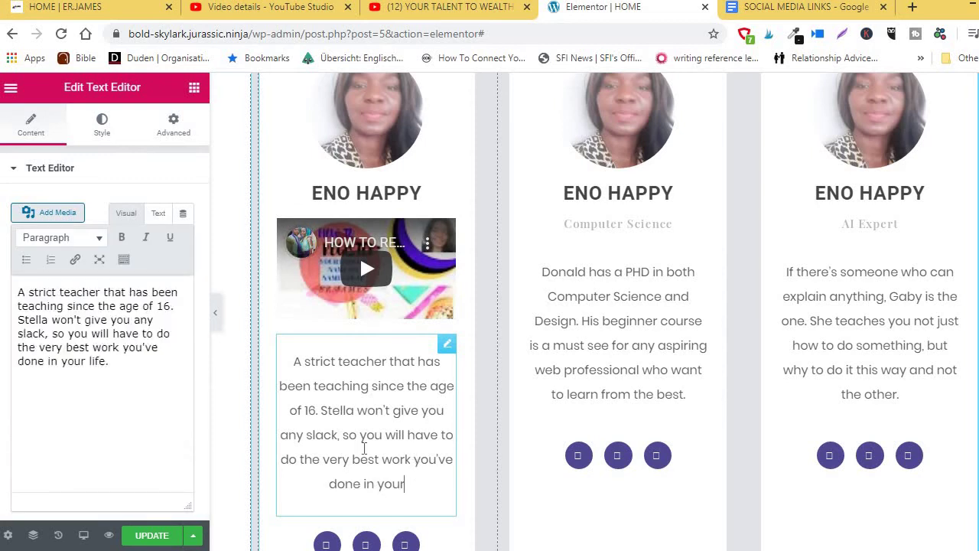
click(50, 385)
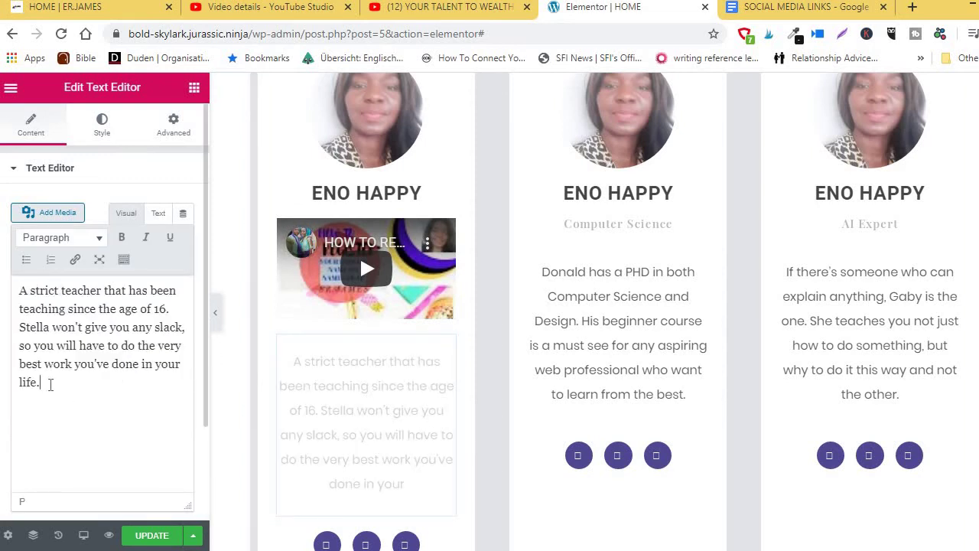
key(BackSpace)
key(BackSpace)
key(BackSpace)
key(BackSpace)
key(BackSpace)
key(BackSpace)
key(BackSpace)
key(BackSpace)
key(BackSpace)
key(BackSpace)
key(BackSpace)
key(BackSpace)
key(BackSpace)
key(BackSpace)
key(BackSpace)
key(BackSpace)
key(BackSpace)
key(BackSpace)
key(BackSpace)
key(BackSpace)
key(BackSpace)
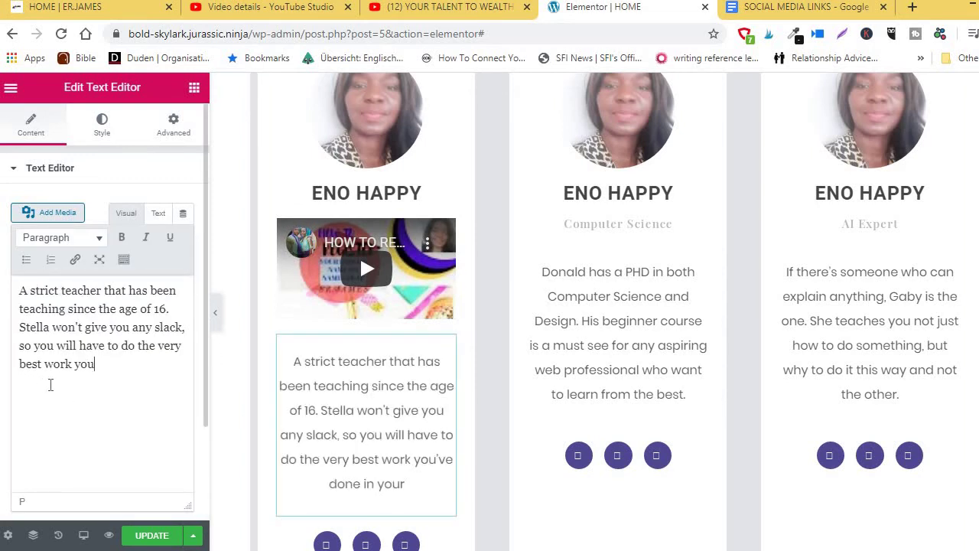
key(BackSpace)
key(BackSpace)
key(BackSpace)
key(BackSpace)
key(BackSpace)
key(BackSpace)
key(BackSpace)
key(BackSpace)
key(BackSpace)
key(BackSpace)
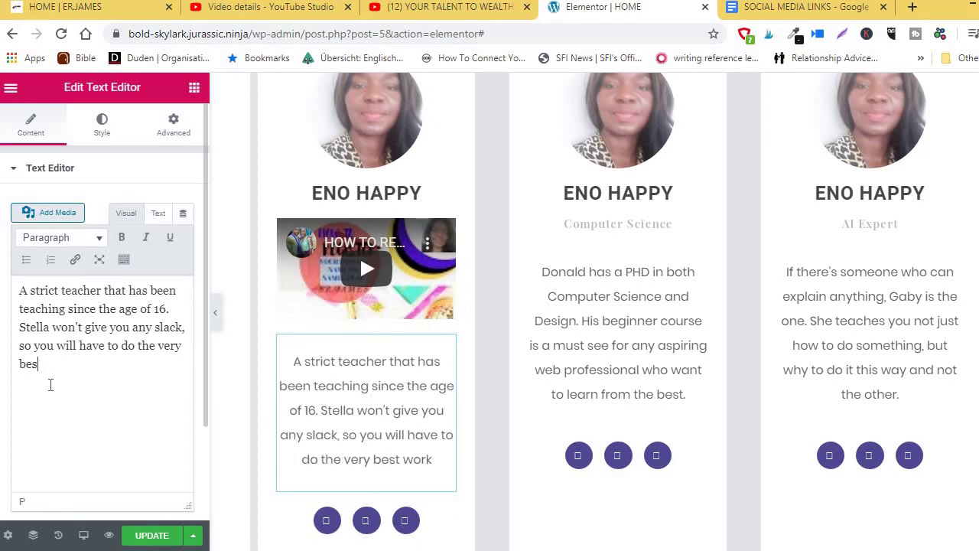
key(BackSpace)
key(BackSpace)
key(BackSpace)
key(BackSpace)
key(BackSpace)
key(BackSpace)
key(BackSpace)
key(BackSpace)
key(BackSpace)
key(BackSpace)
key(BackSpace)
key(BackSpace)
key(BackSpace)
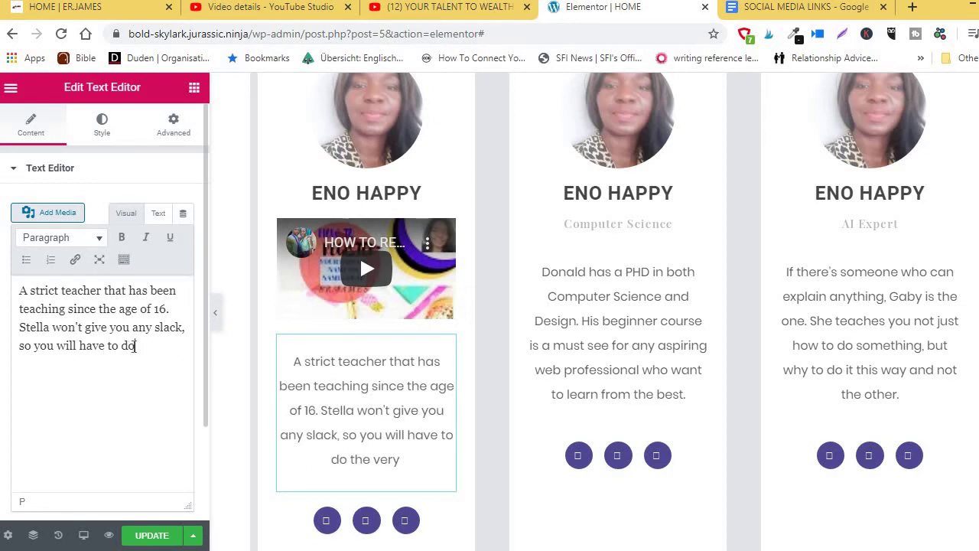
drag(136, 345, 21, 292)
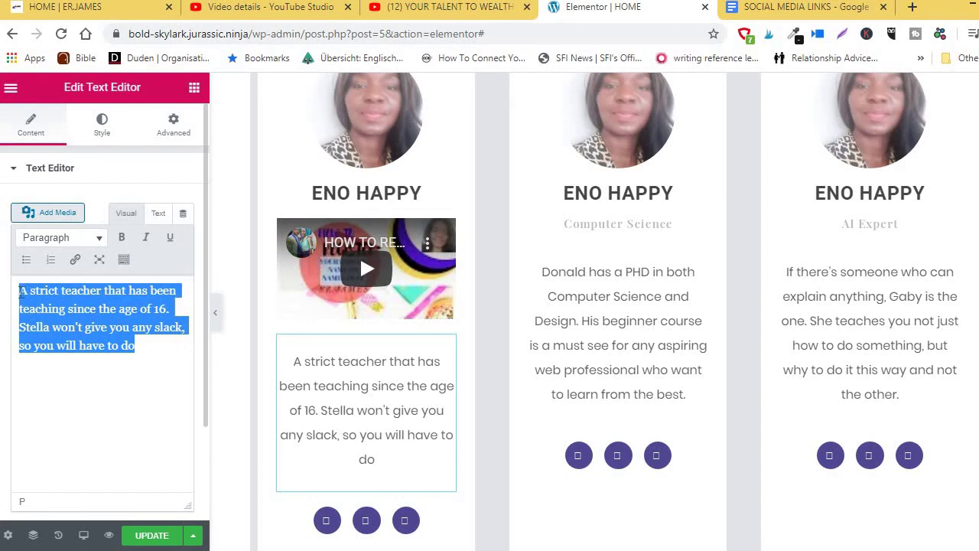
key(BackSpace)
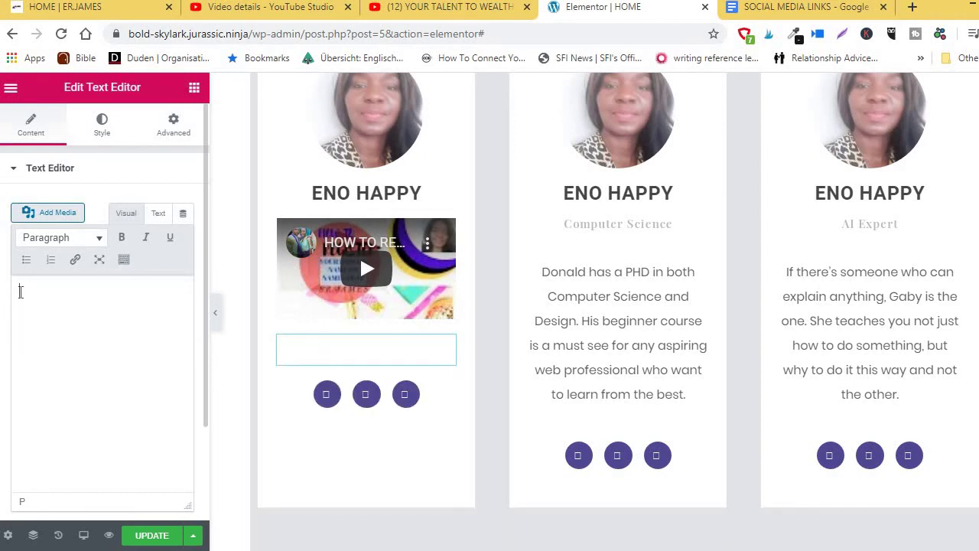
text(THIS )
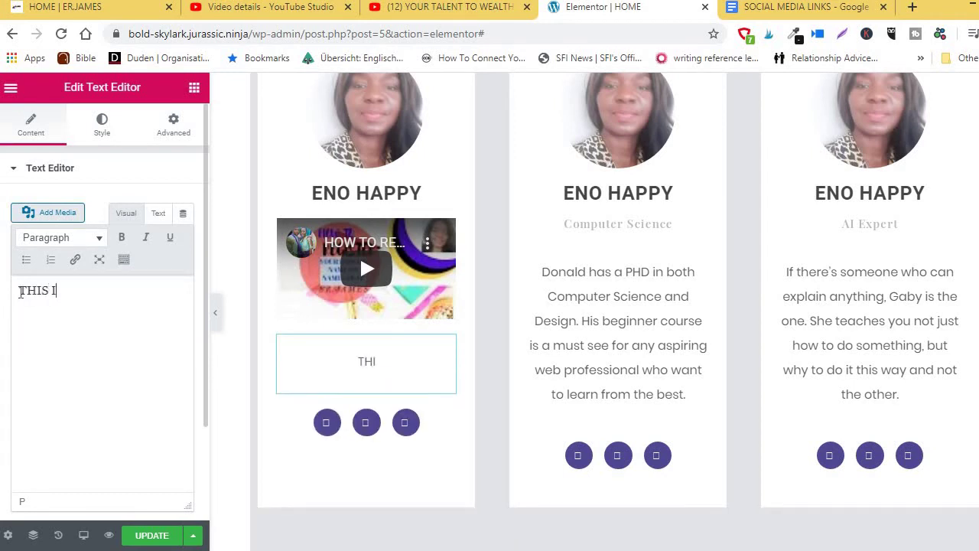
text(IS A SHO)
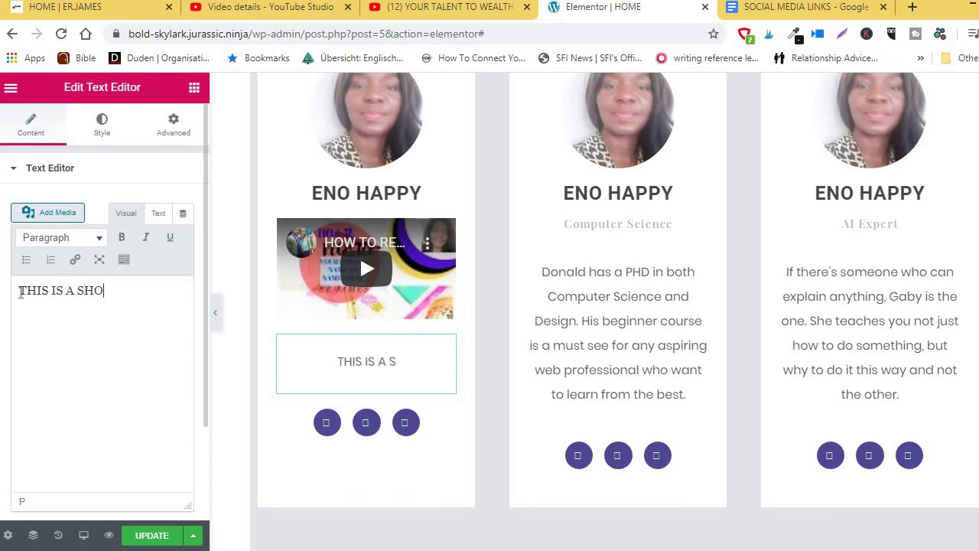
text(RT VID)
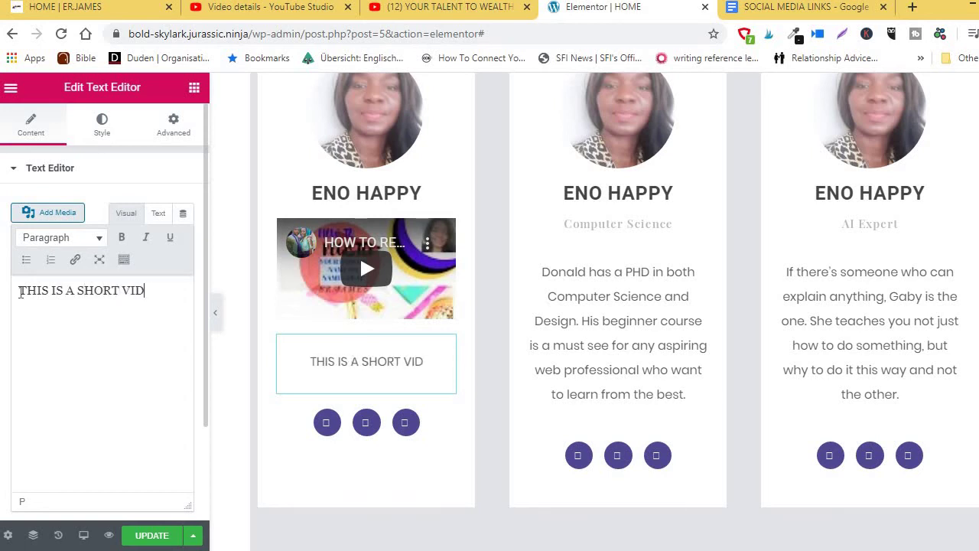
text(EO O)
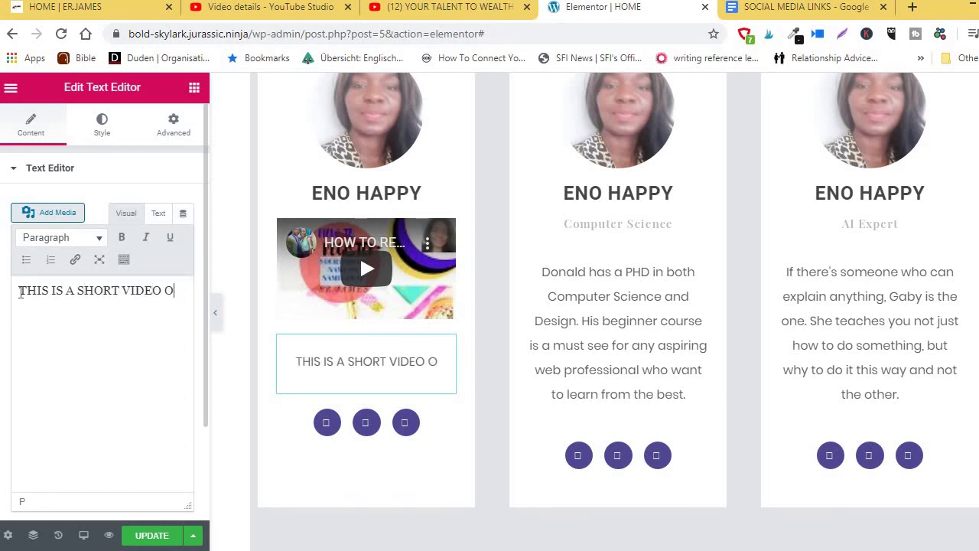
text(N HOW TO REG)
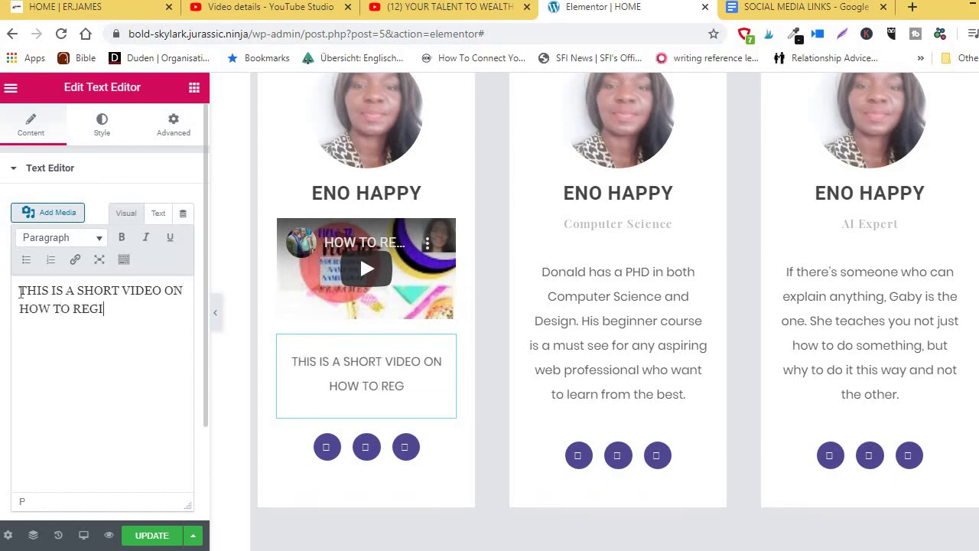
text(ISTER YOUR )
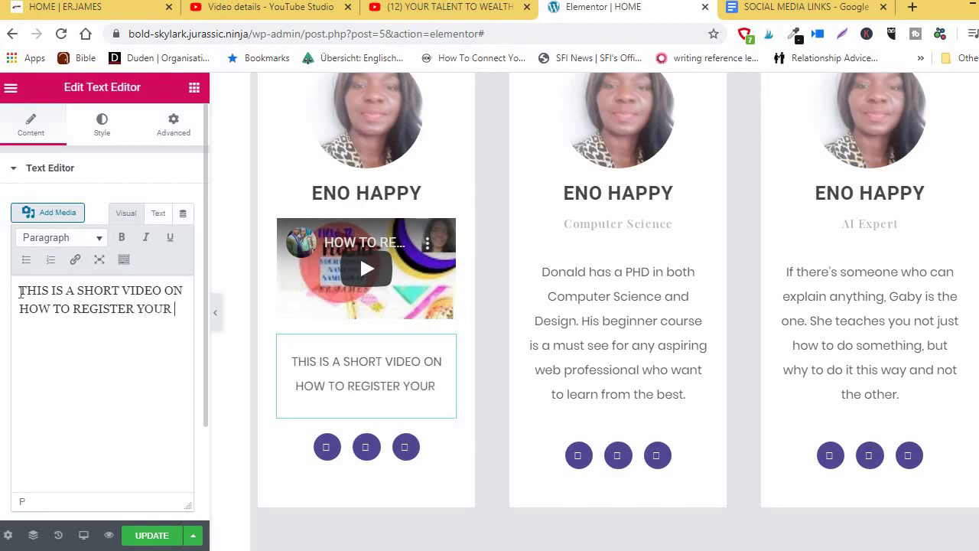
text(DOMAIN NAM)
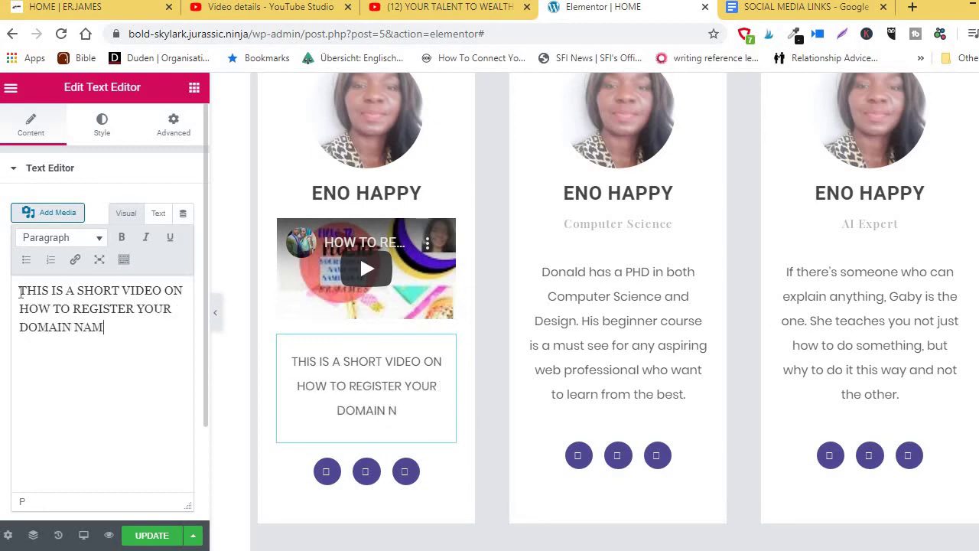
text(E)
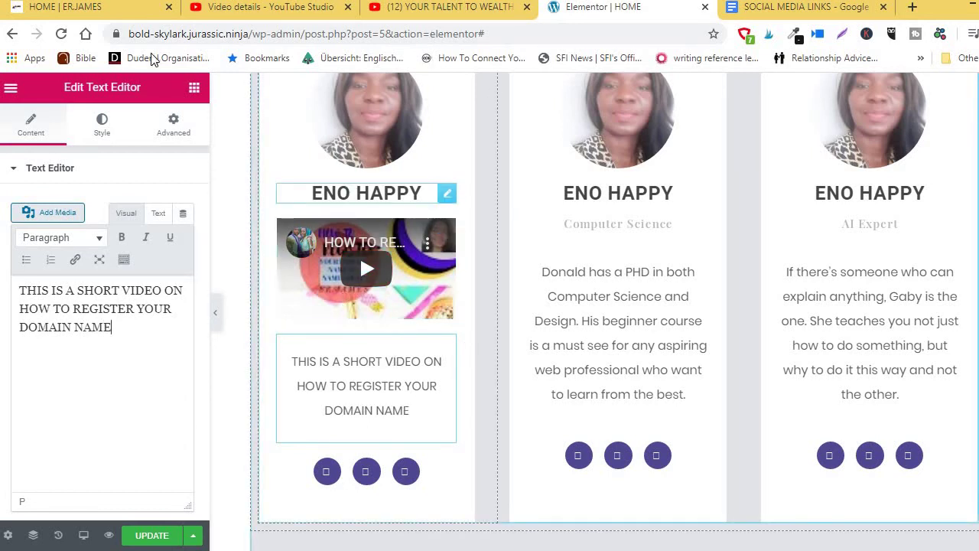
click(136, 9)
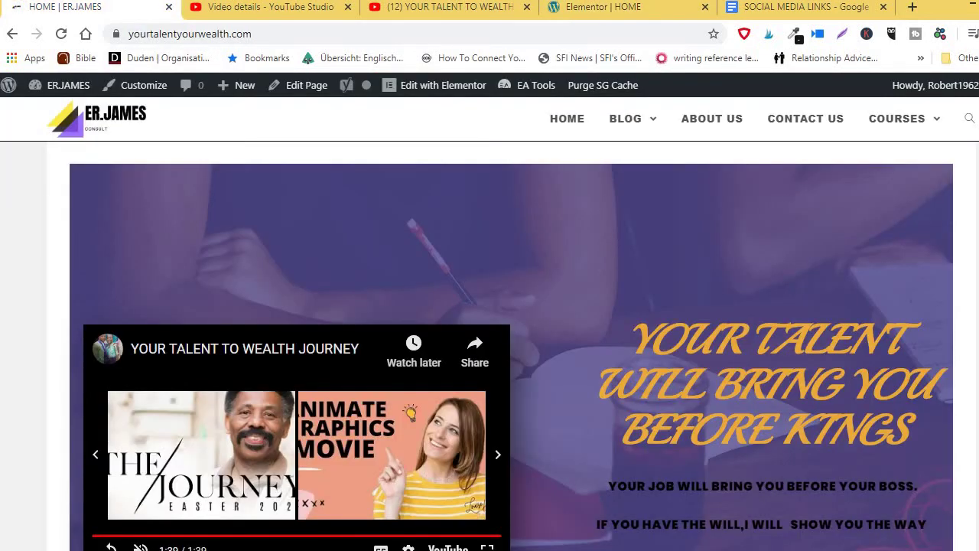
scroll(511, 346, down, 15)
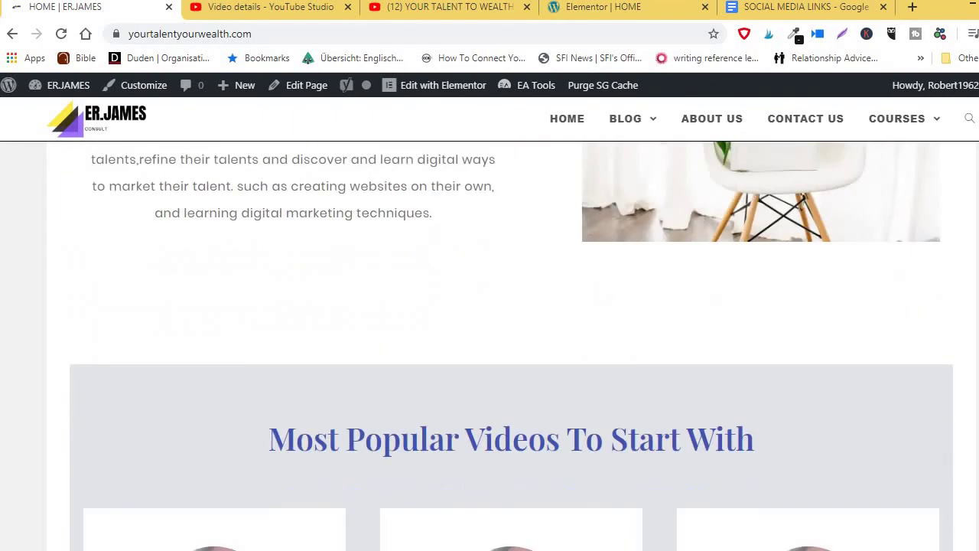
scroll(512, 433, down, 3)
scroll(512, 433, up, 3)
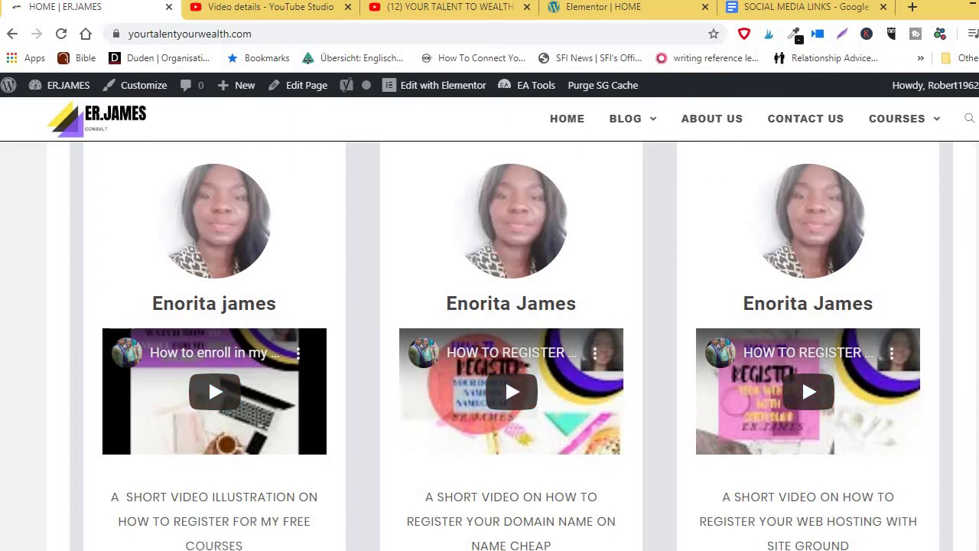
scroll(208, 377, up, 15)
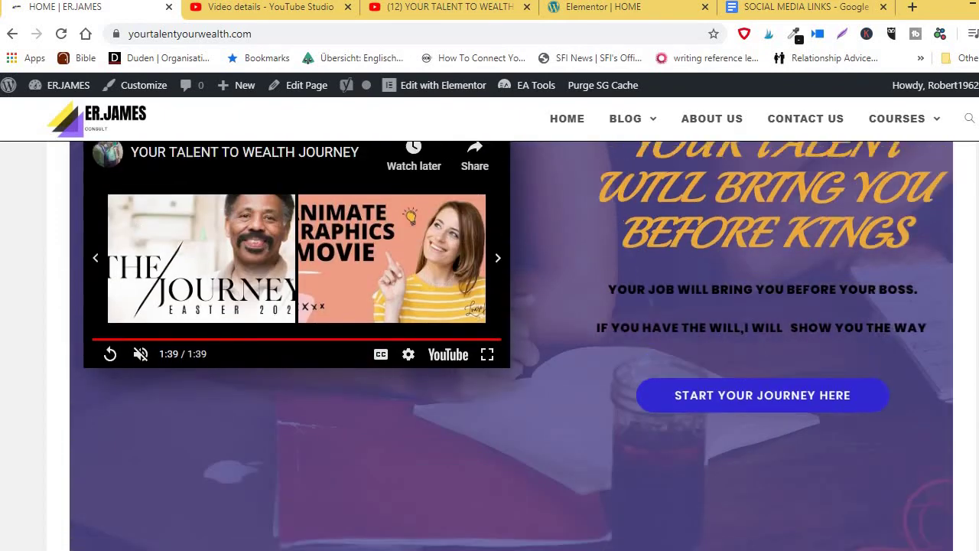
scroll(511, 346, up, 3)
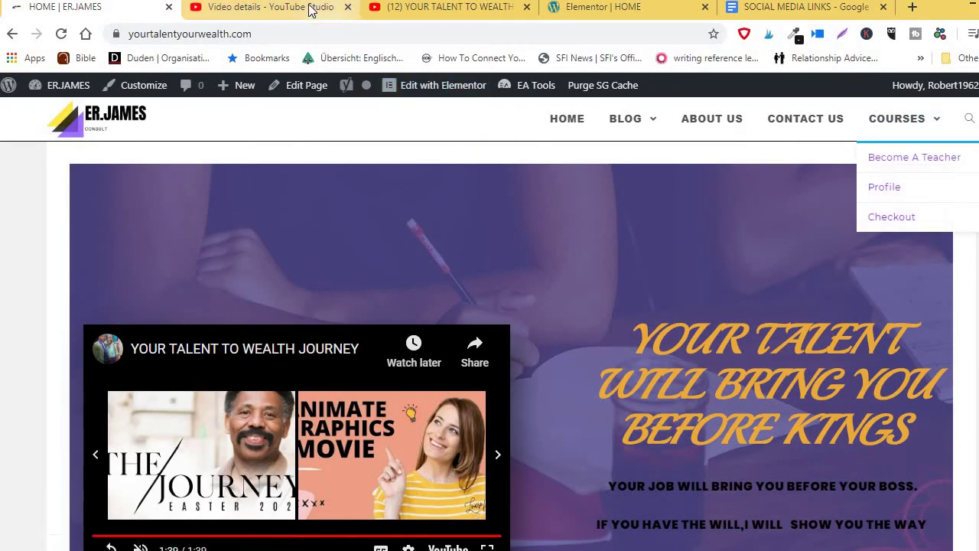
click(581, 11)
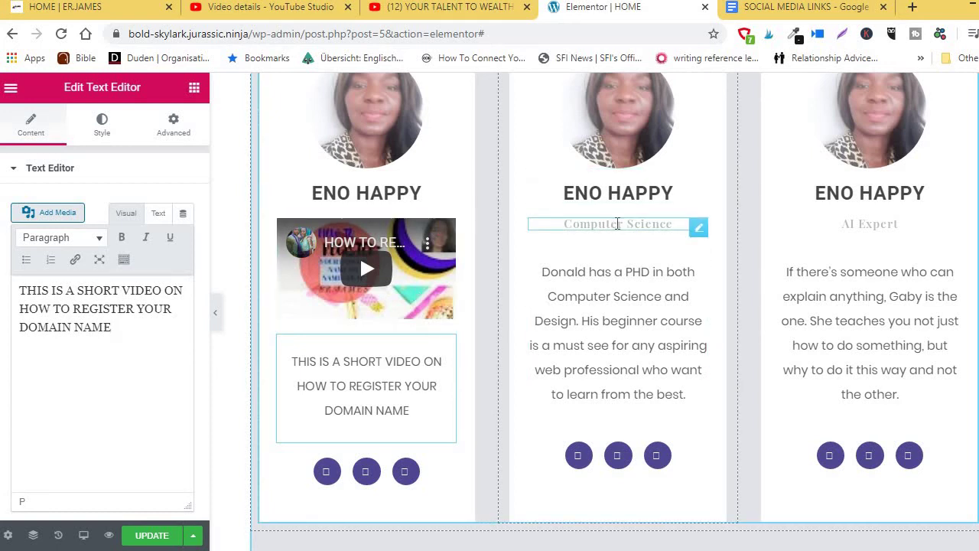
Delete the middle card's Computer Science subheading and try adding a Video widget there
click(691, 225)
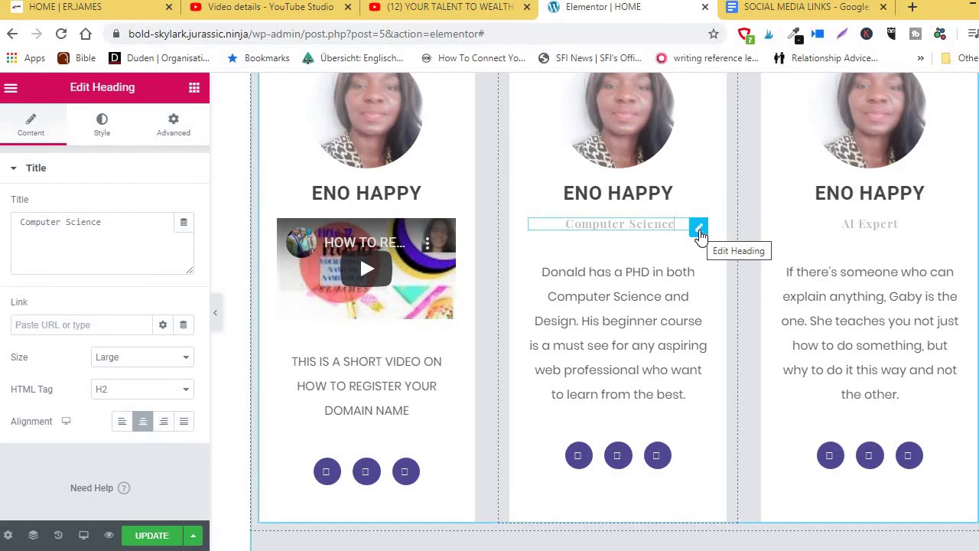
right_click(700, 230)
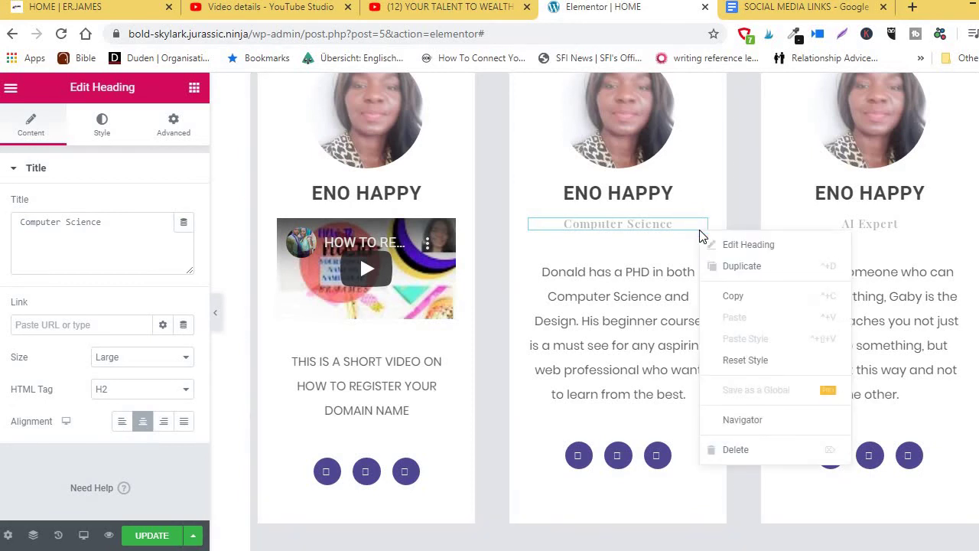
click(736, 450)
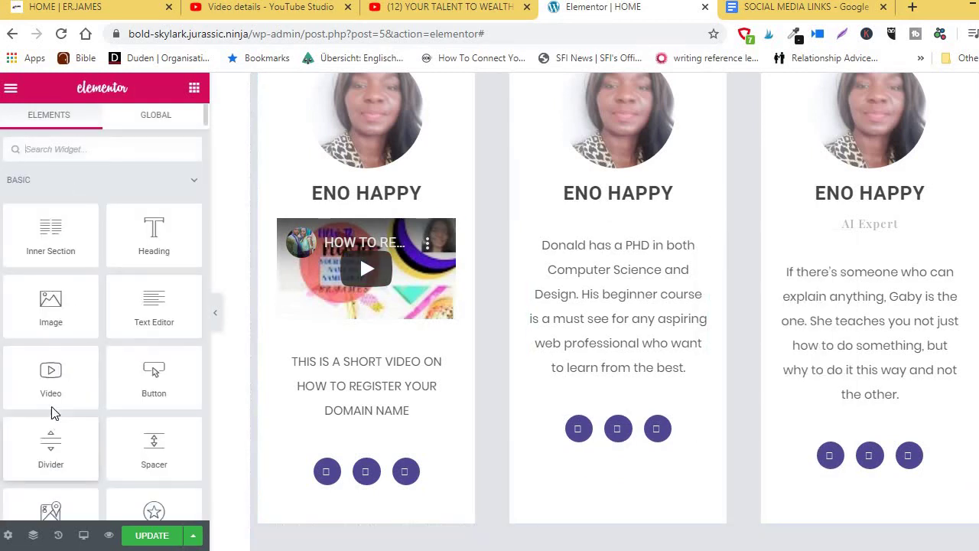
drag(50, 375, 614, 240)
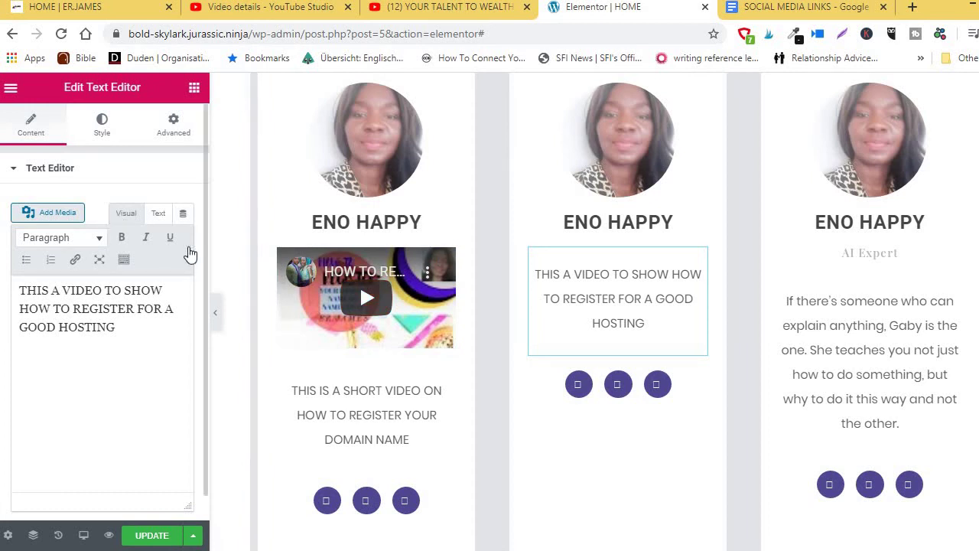
click(195, 89)
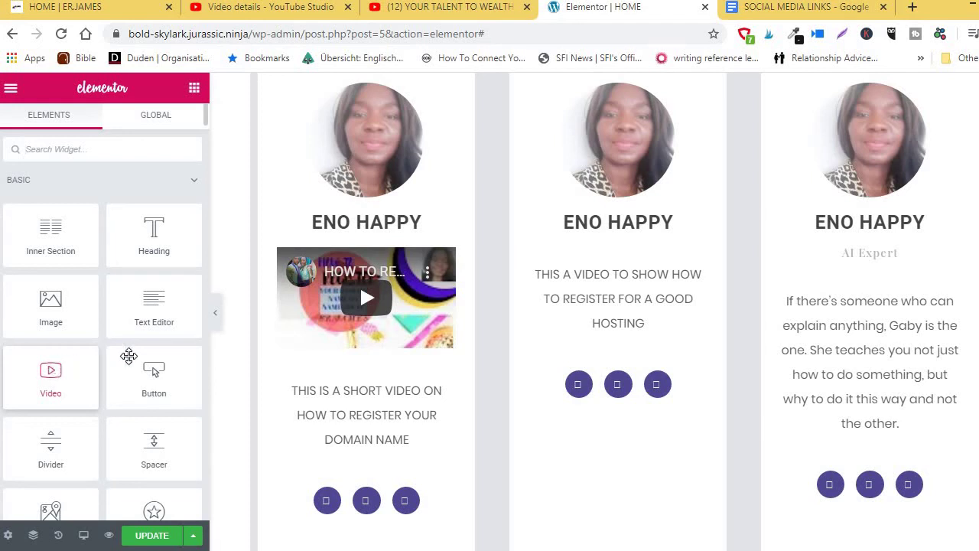
Place a Video widget above the middle card's text and empty its default YouTube link
drag(67, 366, 645, 247)
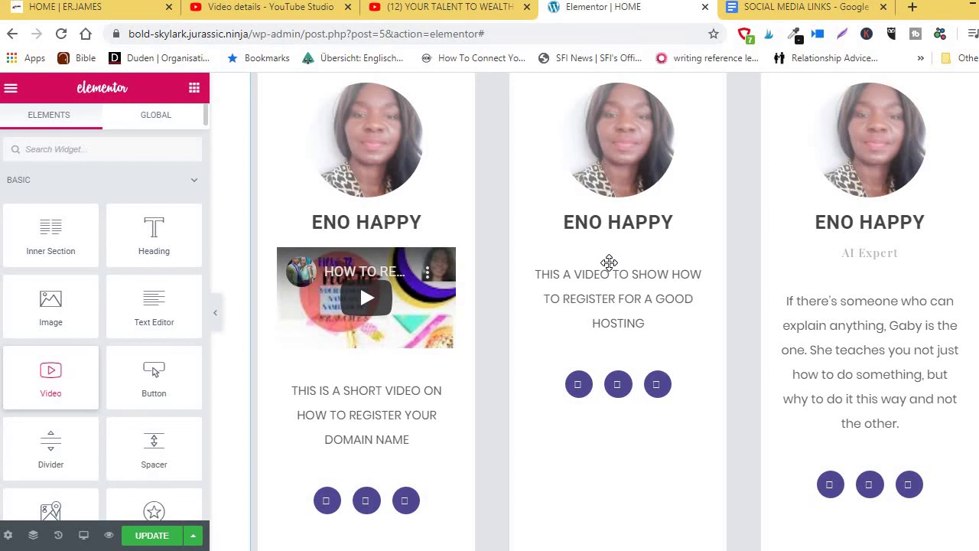
drag(609, 263, 609, 268)
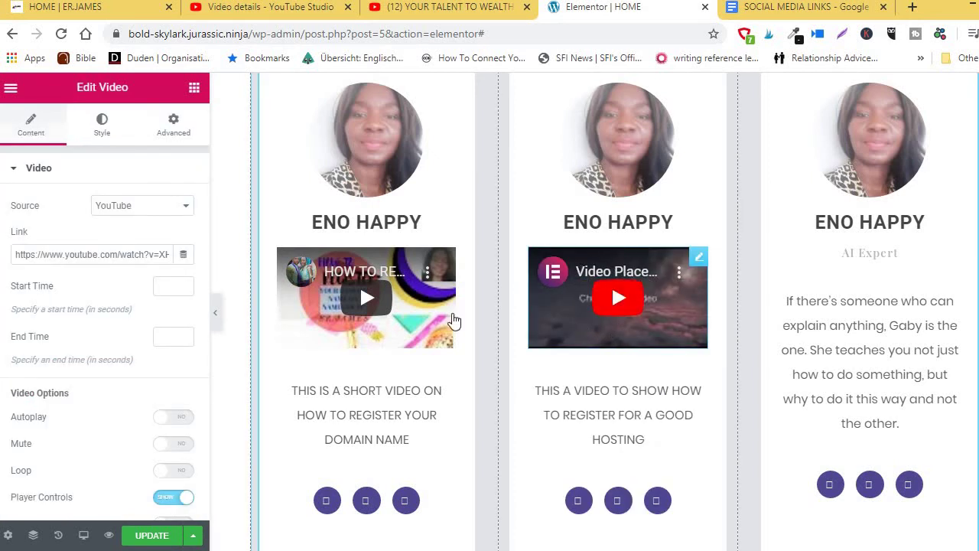
click(167, 256)
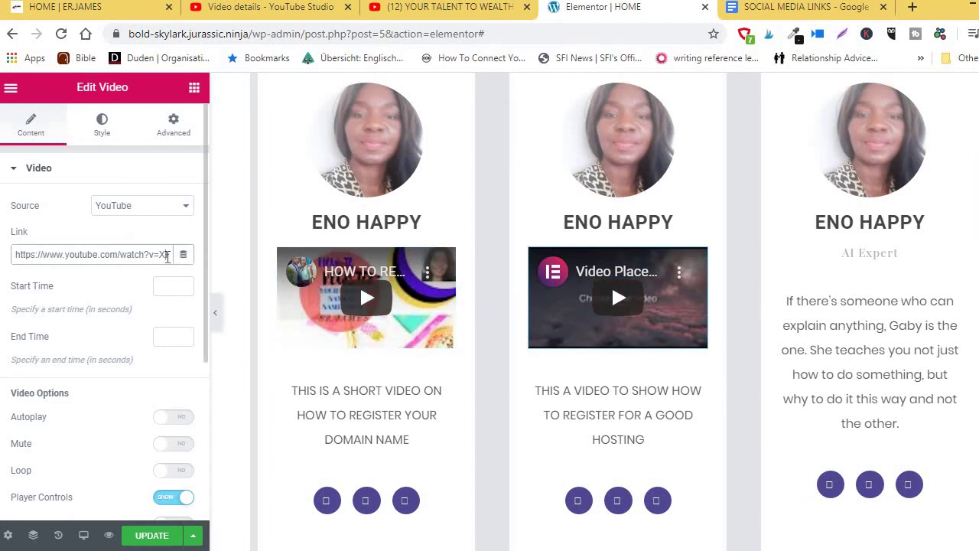
key(ctrl+a)
key(ctrl+v)
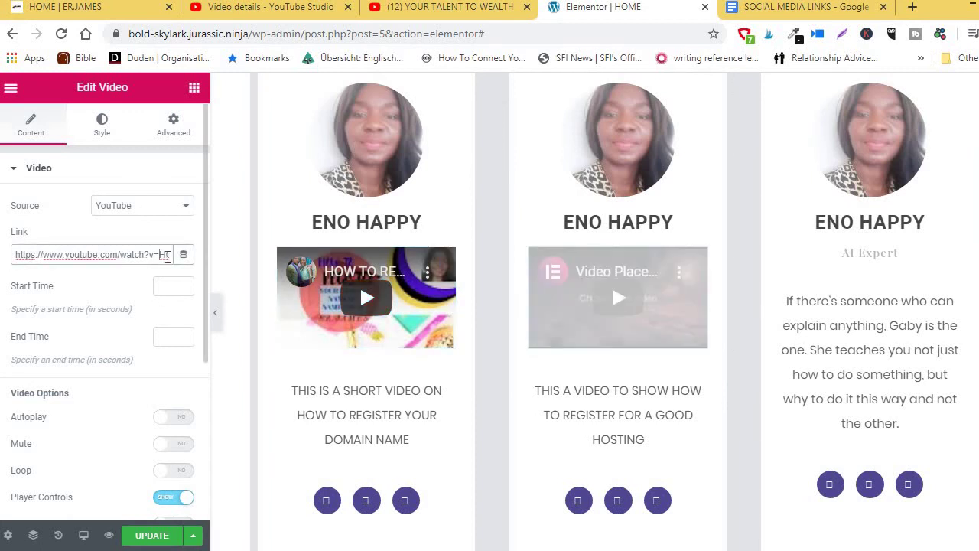
key(BackSpace)
key(BackSpace)
key(BackSpace)
key(BackSpace)
key(BackSpace)
key(BackSpace)
key(BackSpace)
key(BackSpace)
key(BackSpace)
key(BackSpace)
key(BackSpace)
key(BackSpace)
key(BackSpace)
key(BackSpace)
key(BackSpace)
key(BackSpace)
key(BackSpace)
key(BackSpace)
key(BackSpace)
key(BackSpace)
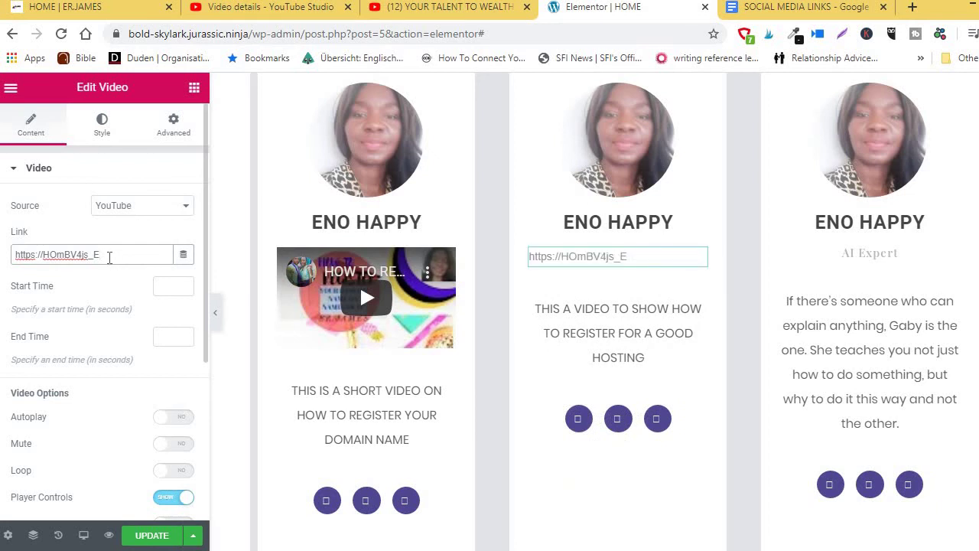
key(BackSpace)
key(BackSpace)
key(BackSpace)
key(BackSpace)
key(BackSpace)
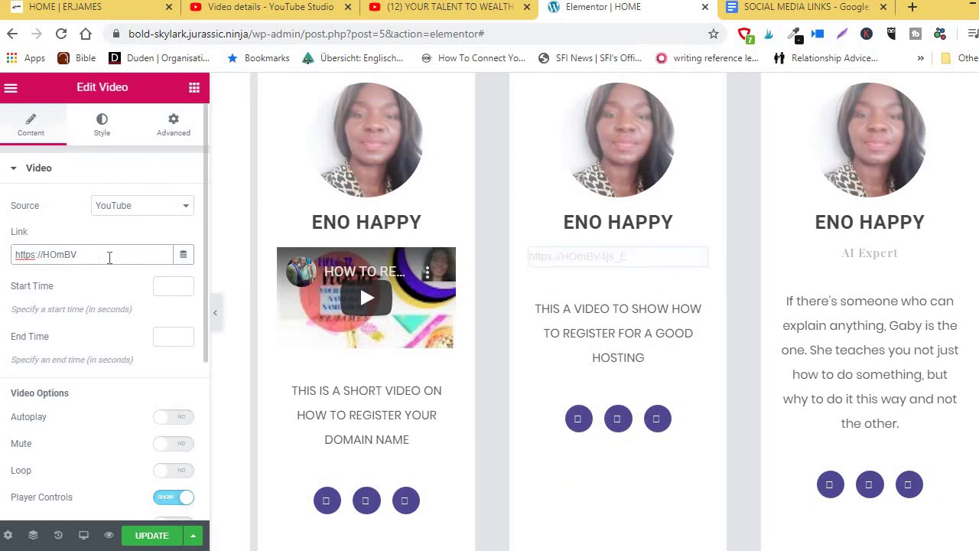
key(BackSpace)
key(BackSpace)
key(BackSpace)
key(BackSpace)
key(BackSpace)
key(BackSpace)
key(BackSpace)
key(BackSpace)
key(BackSpace)
key(BackSpace)
key(BackSpace)
key(BackSpace)
key(BackSpace)
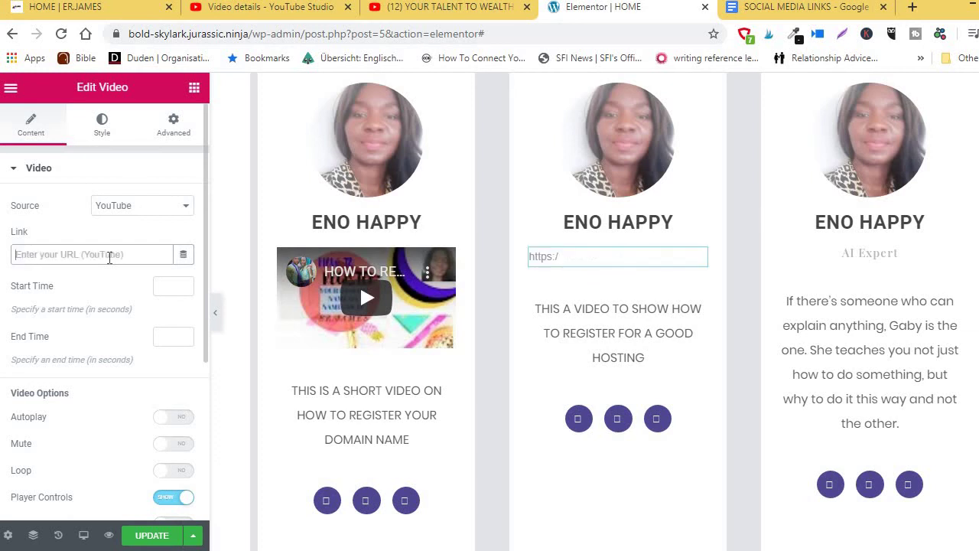
click(763, 9)
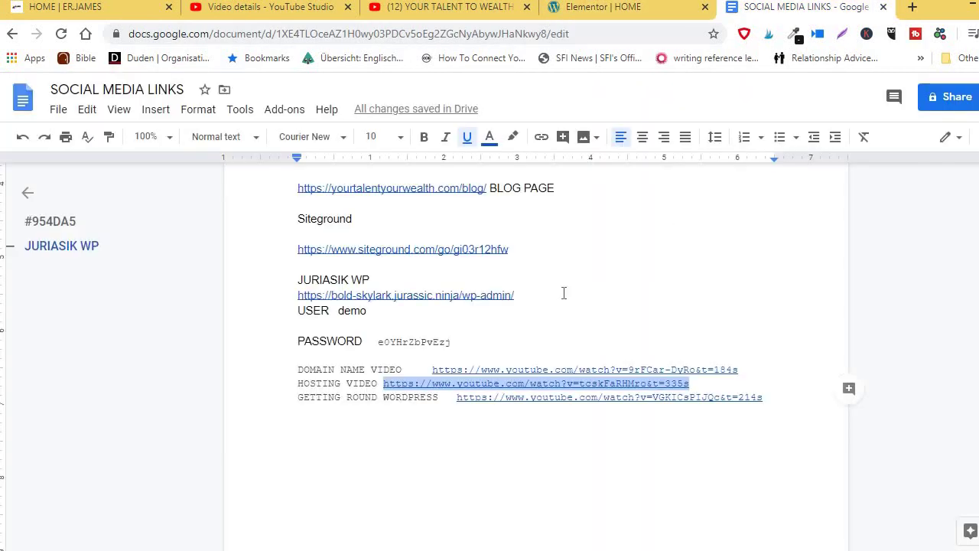
Copy the HOSTING VIDEO YouTube link from the SOCIAL MEDIA LINKS document
right_click(494, 387)
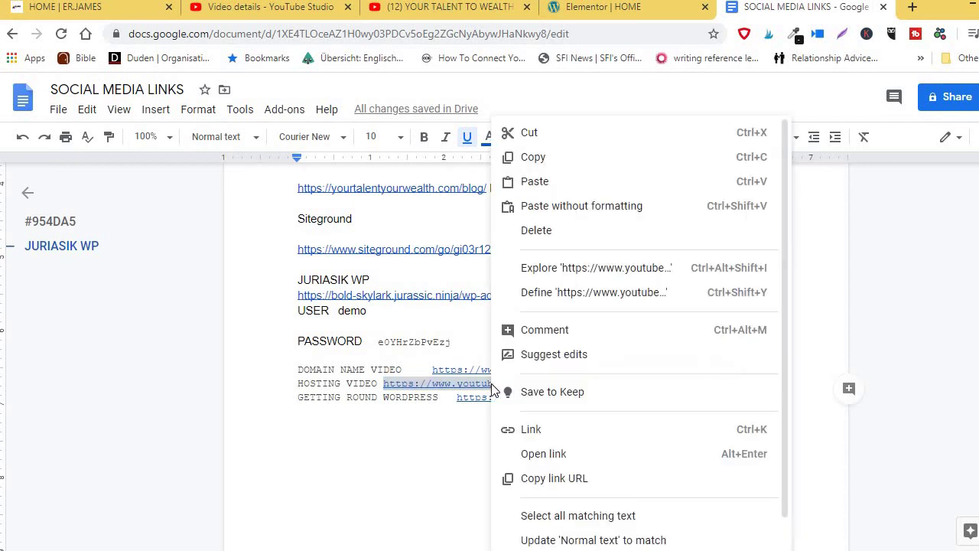
click(540, 158)
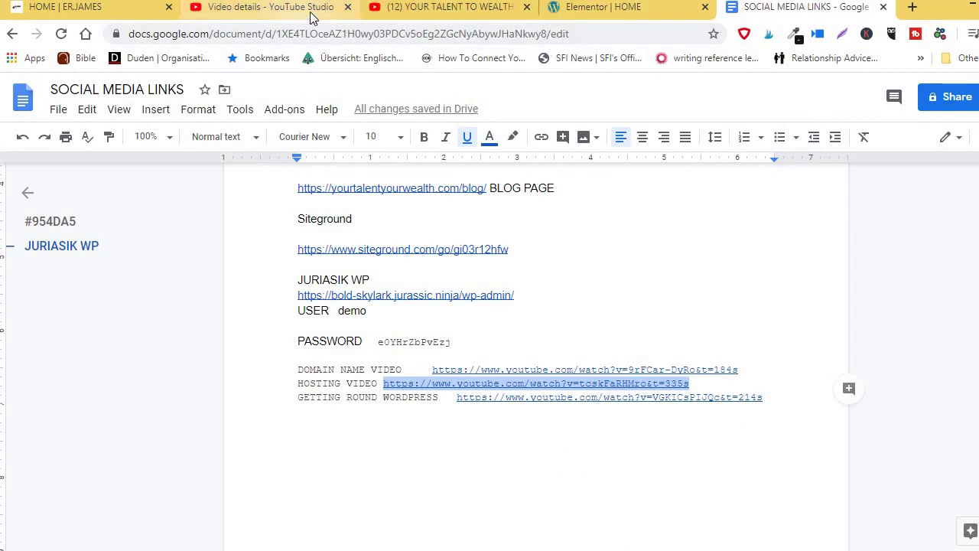
click(612, 9)
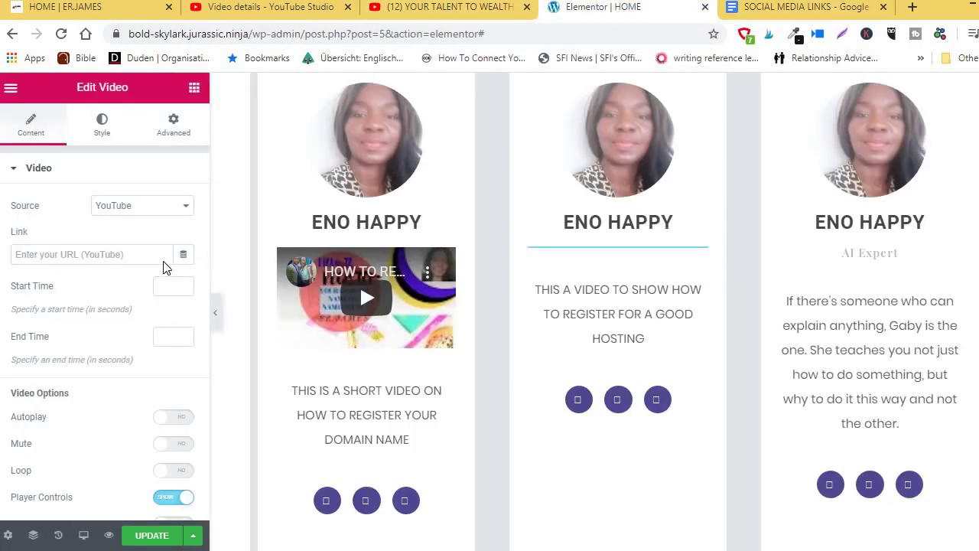
Paste the HOSTING VIDEO YouTube link into the middle card's Video widget Link field
click(42, 257)
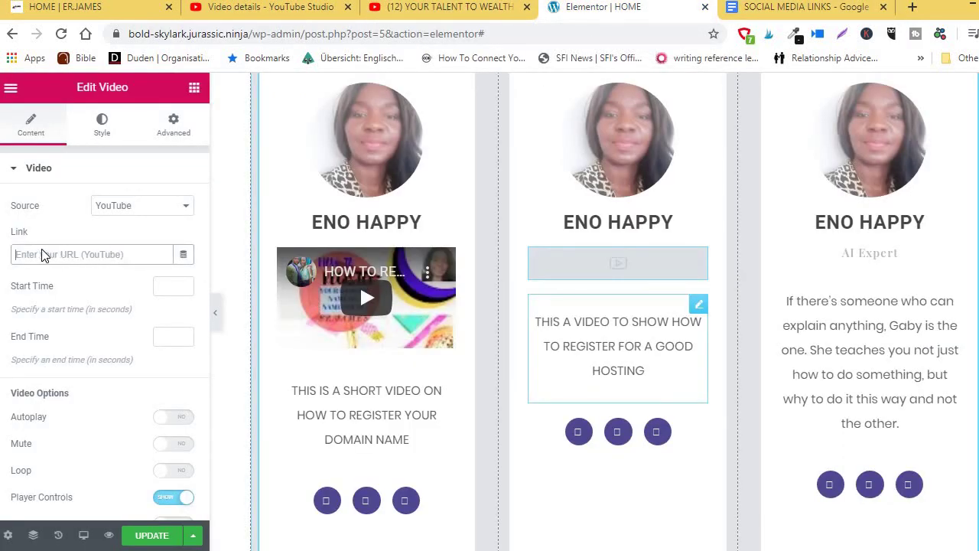
click(27, 254)
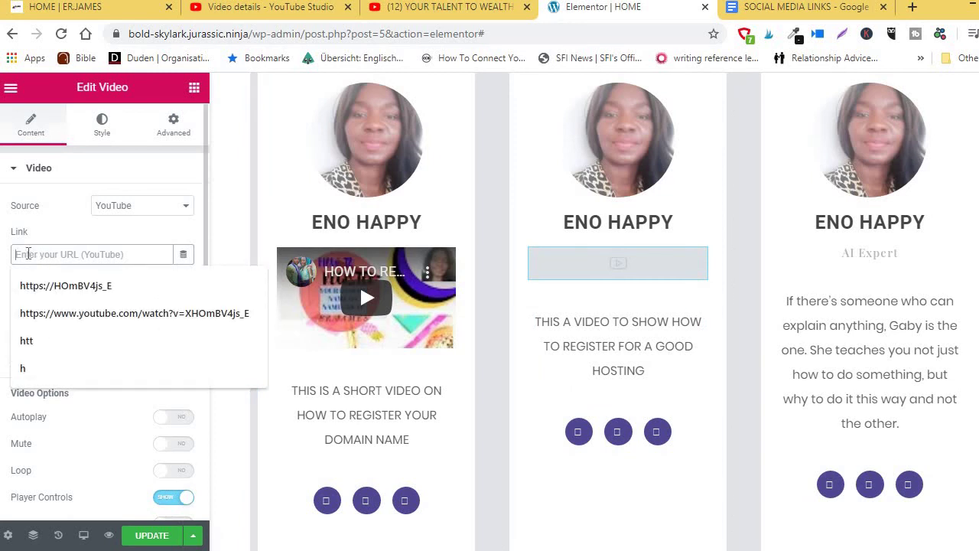
right_click(28, 254)
click(59, 343)
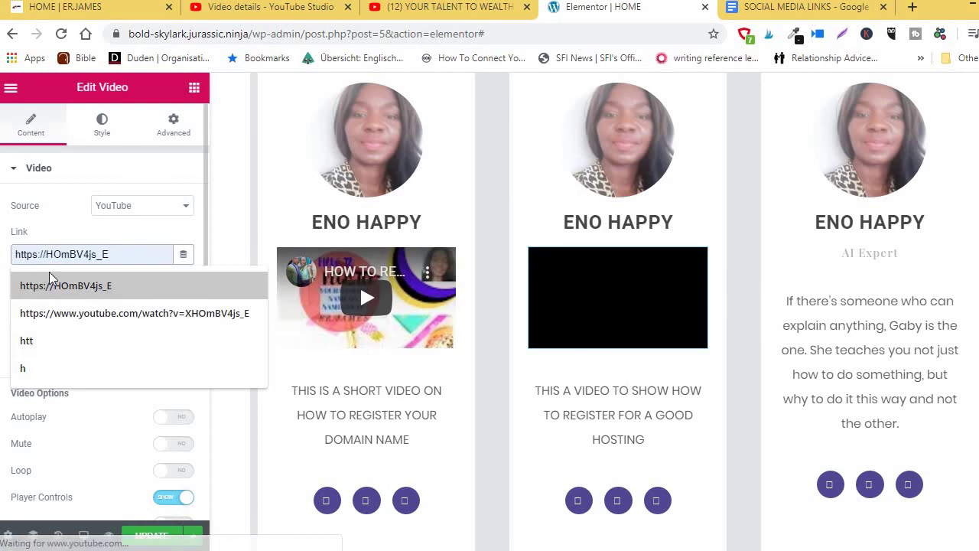
key(ctrl+v)
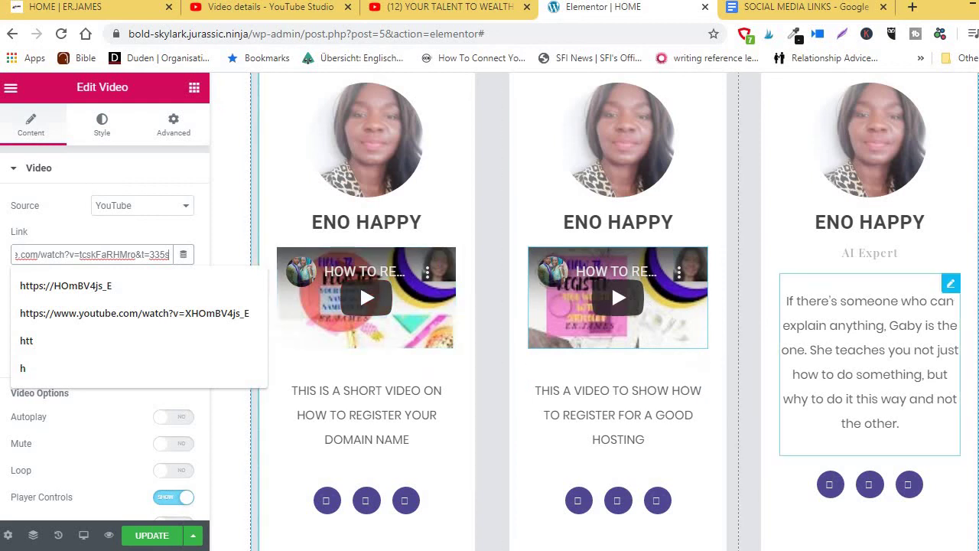
scroll(968, 302, down, 12)
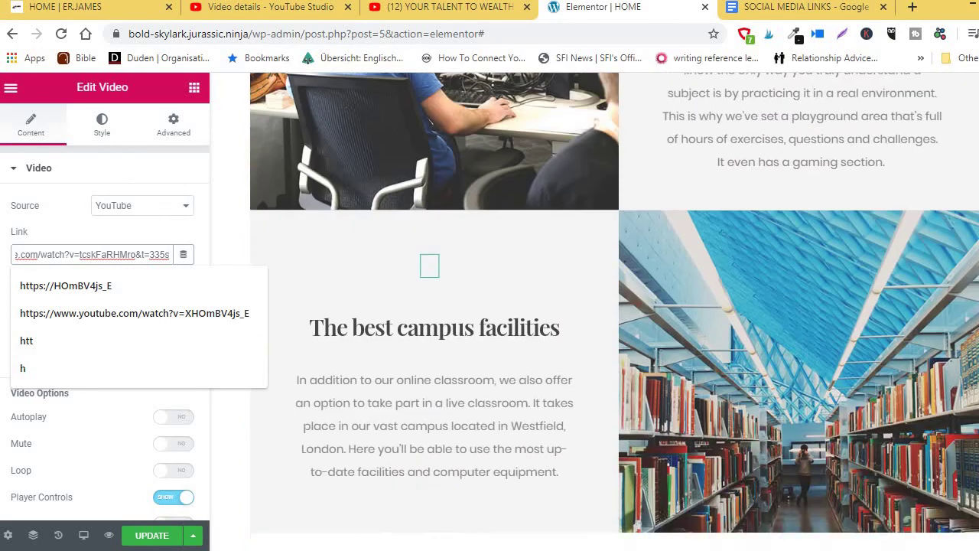
Replace the graduation-cap icon above 'Practice makes perfect' with the Gopuram icon from the Icon Library
scroll(968, 302, up, 3)
scroll(615, 311, up, 2)
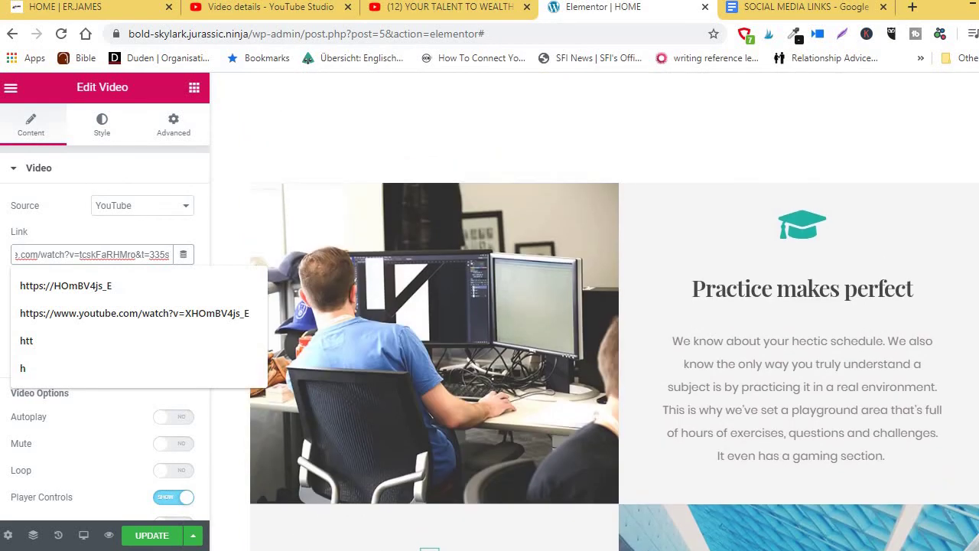
scroll(615, 337, down, 1)
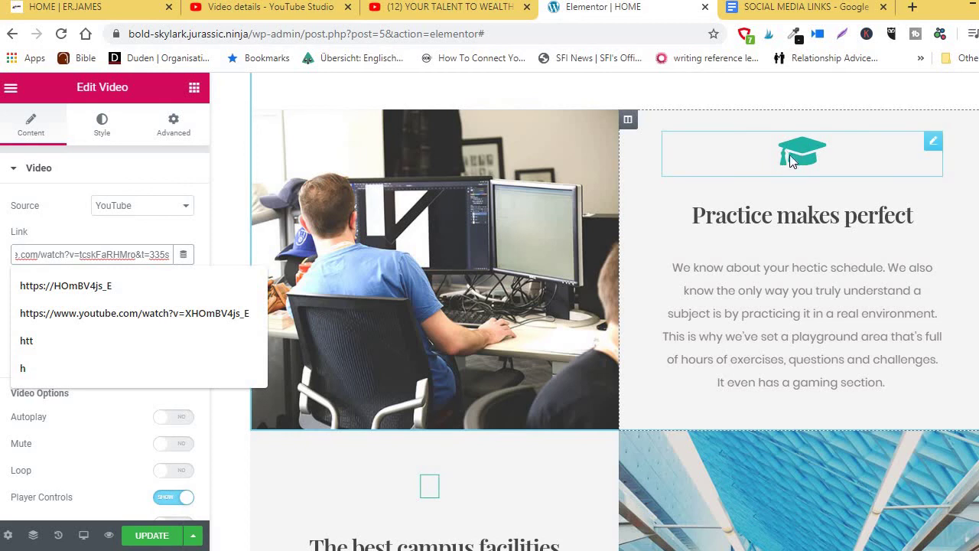
key(Escape)
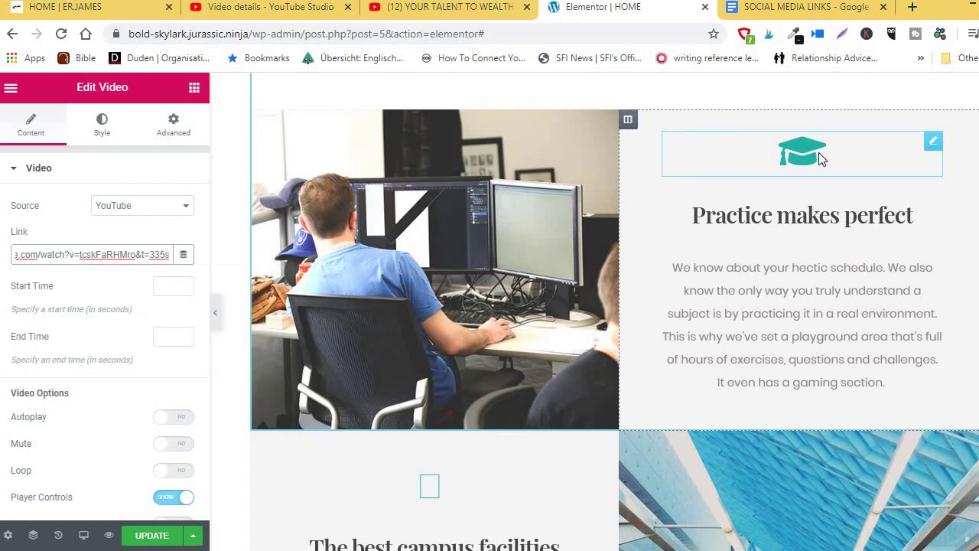
click(819, 152)
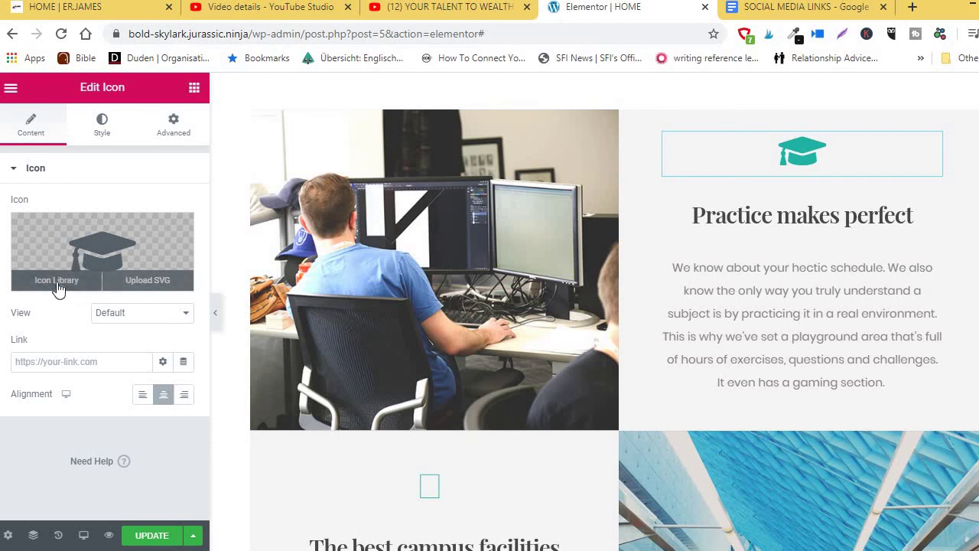
click(57, 282)
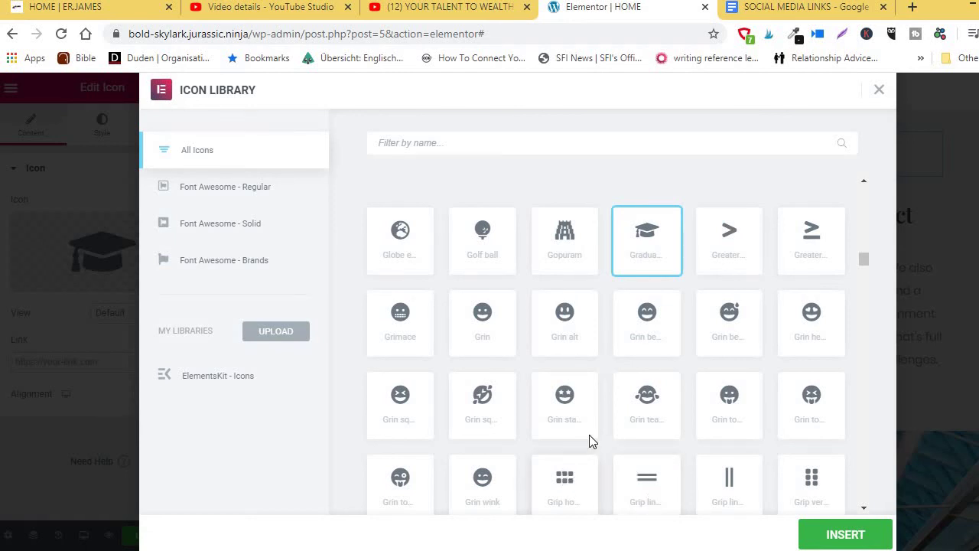
click(576, 246)
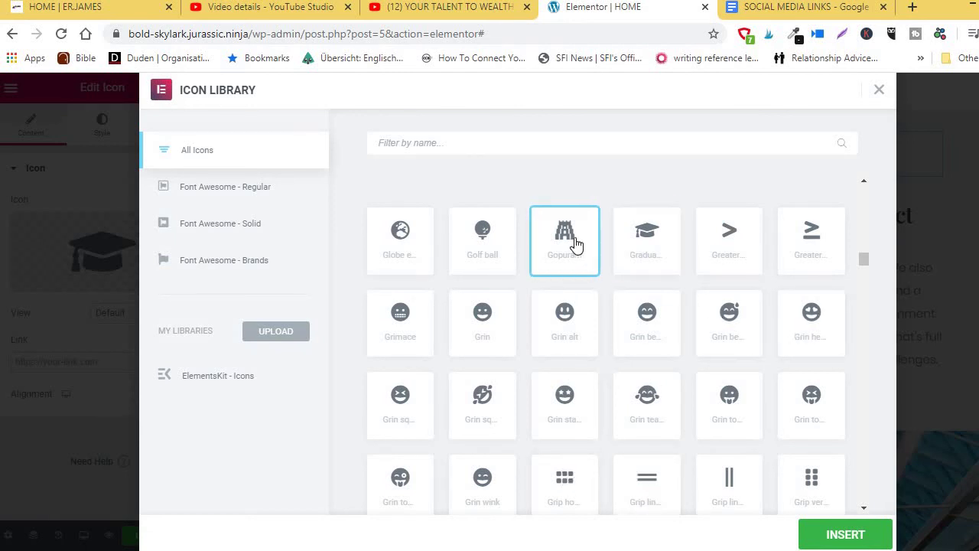
click(846, 535)
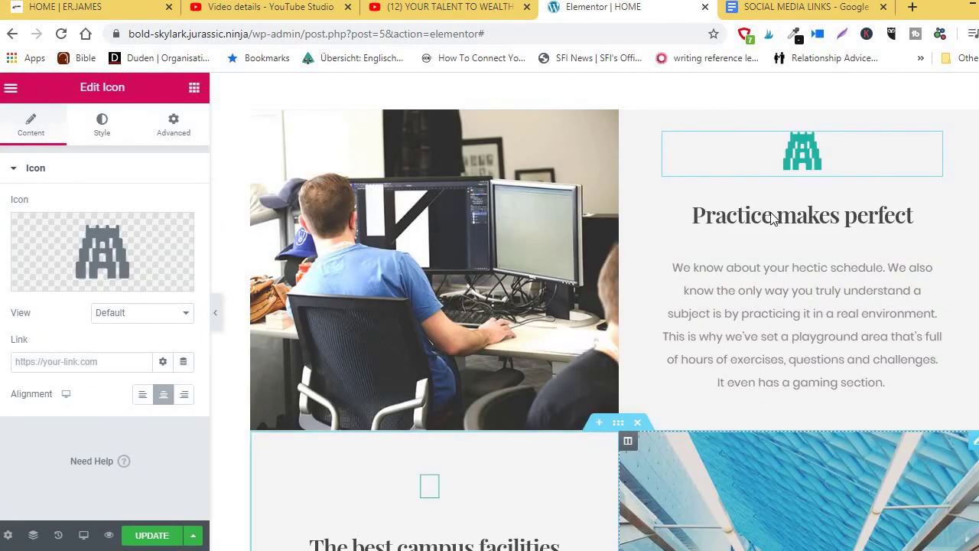
click(781, 322)
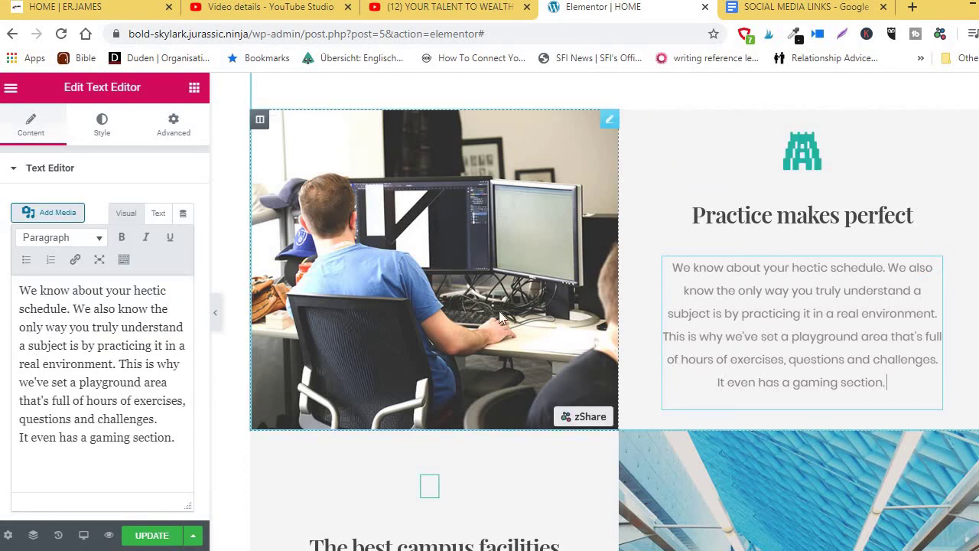
Replace the 'Practice makes perfect' photo with computer-womwn from the Media Library
click(519, 341)
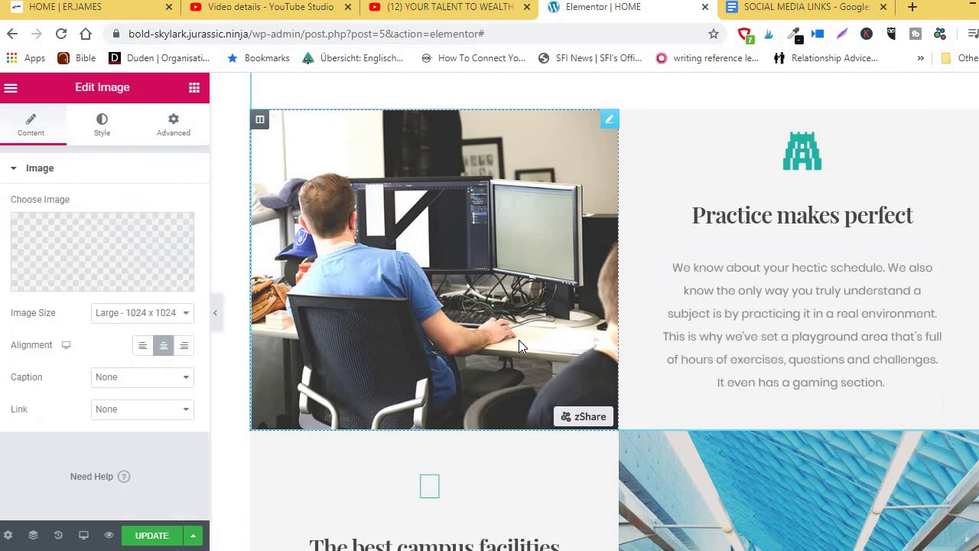
click(92, 281)
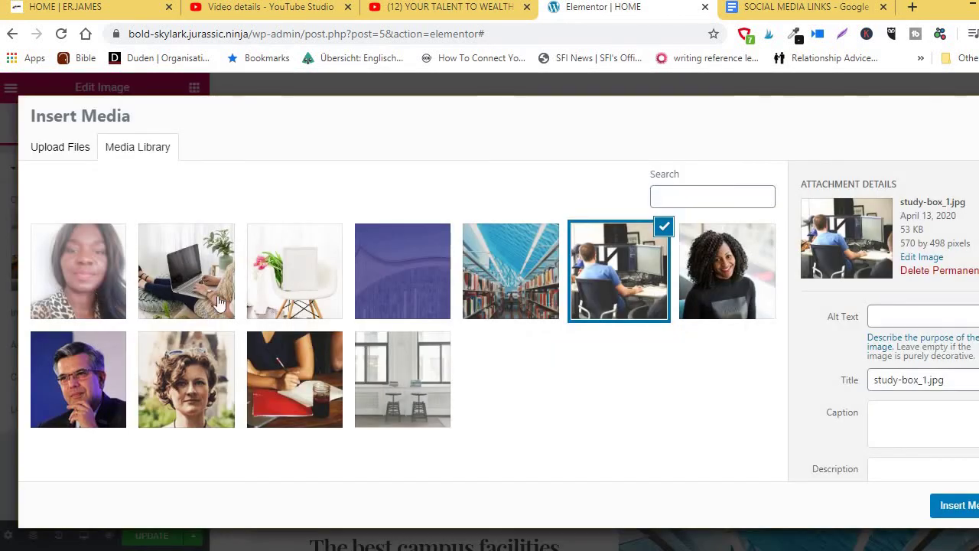
click(193, 295)
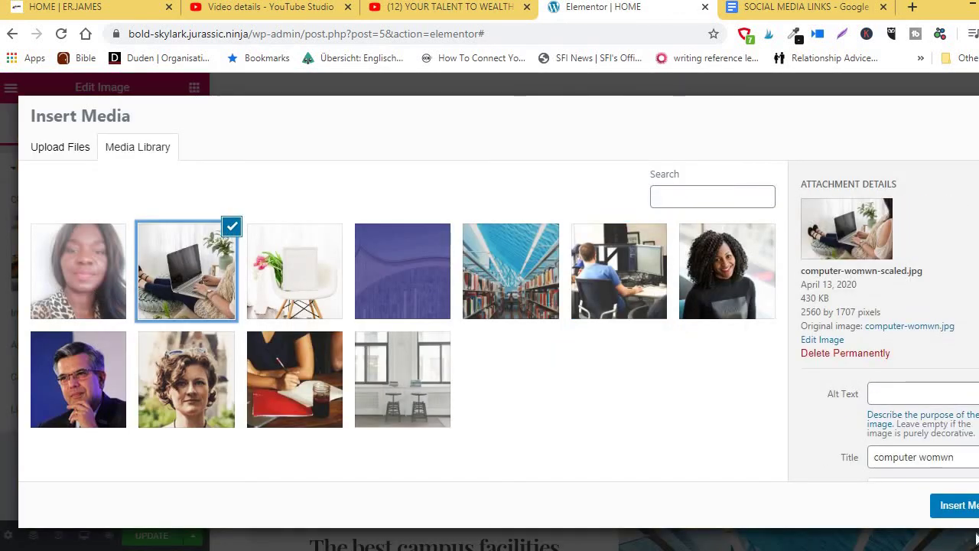
click(958, 505)
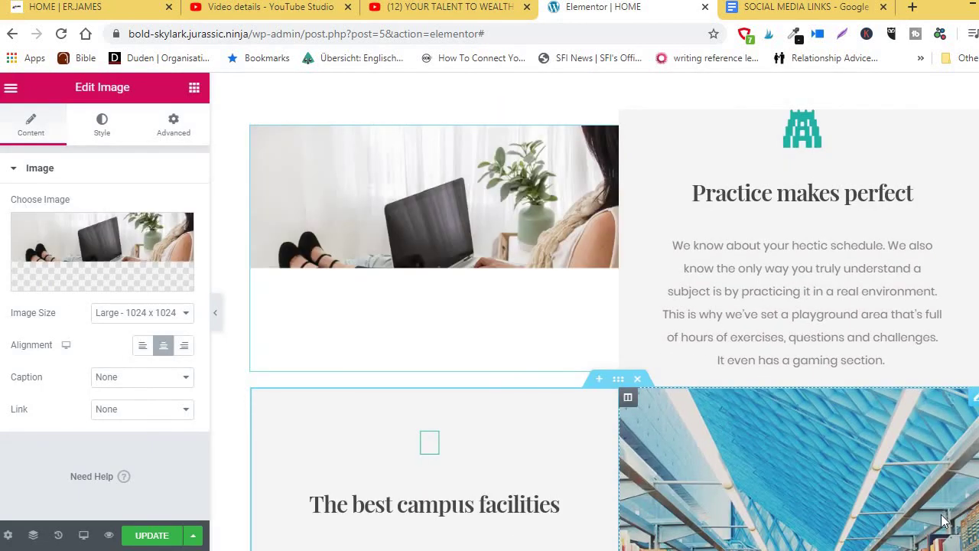
Check the updated canvas, then switch to the live HOME | ERJAMES homepage tab
scroll(561, 341, up, 2)
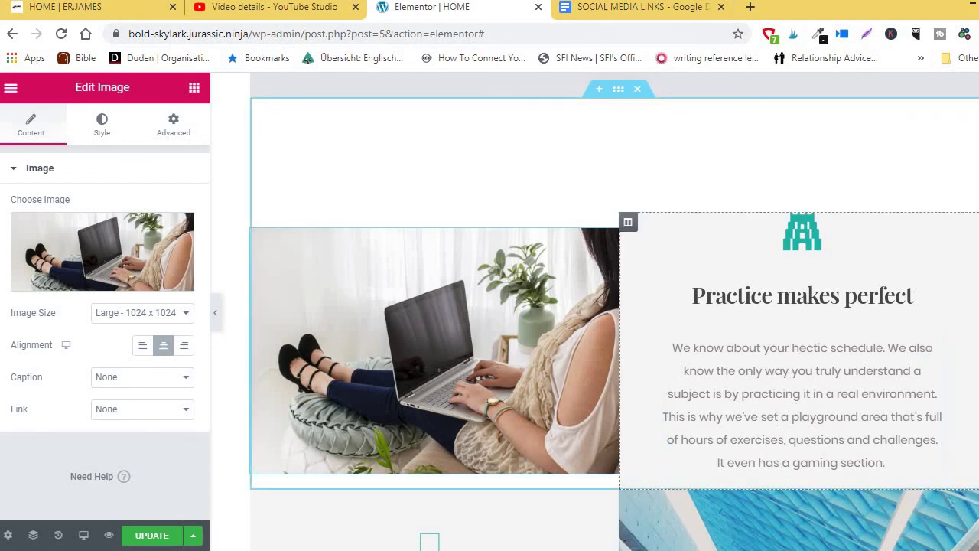
scroll(758, 438, down, 3)
scroll(572, 306, down, 1)
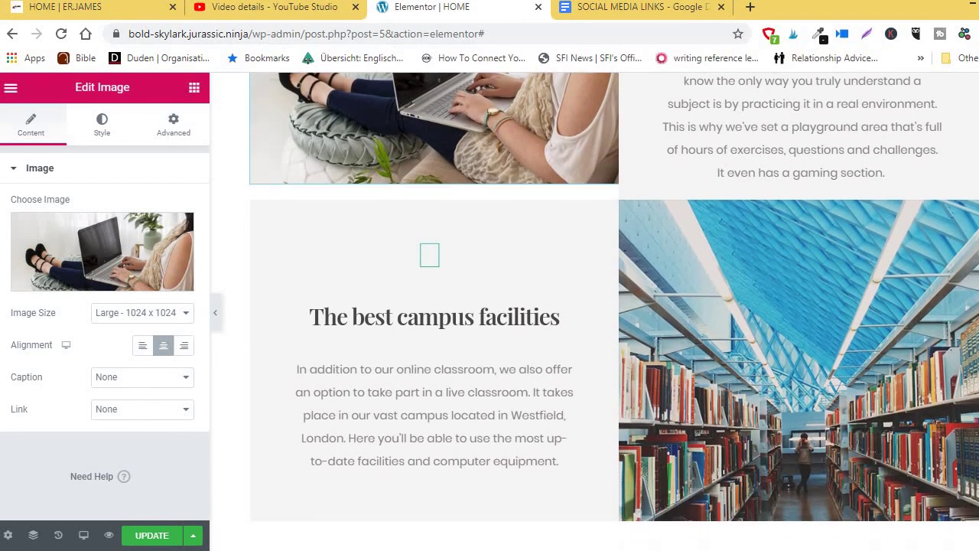
click(93, 8)
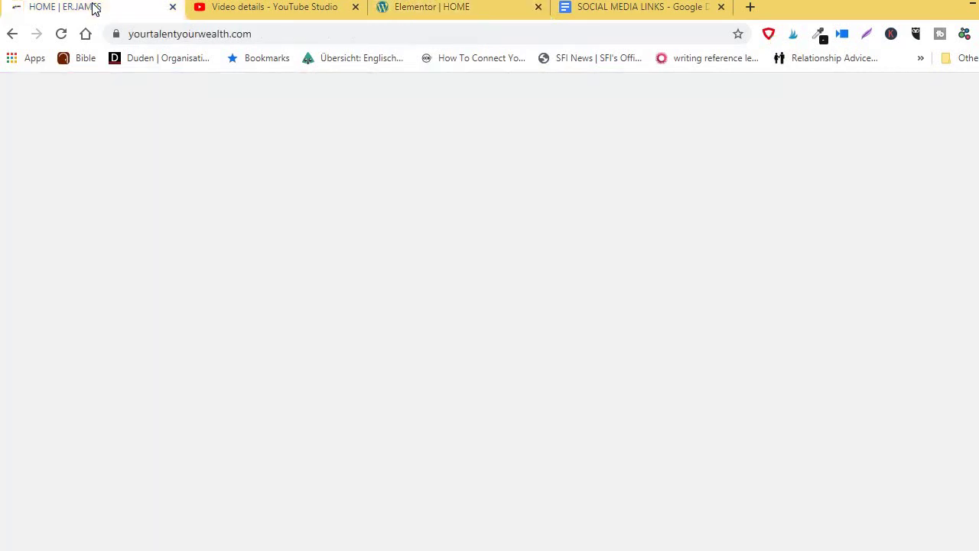
Scroll through the live homepage to review its sections, then return to the Elementor HOME editor
scroll(209, 420, down, 12)
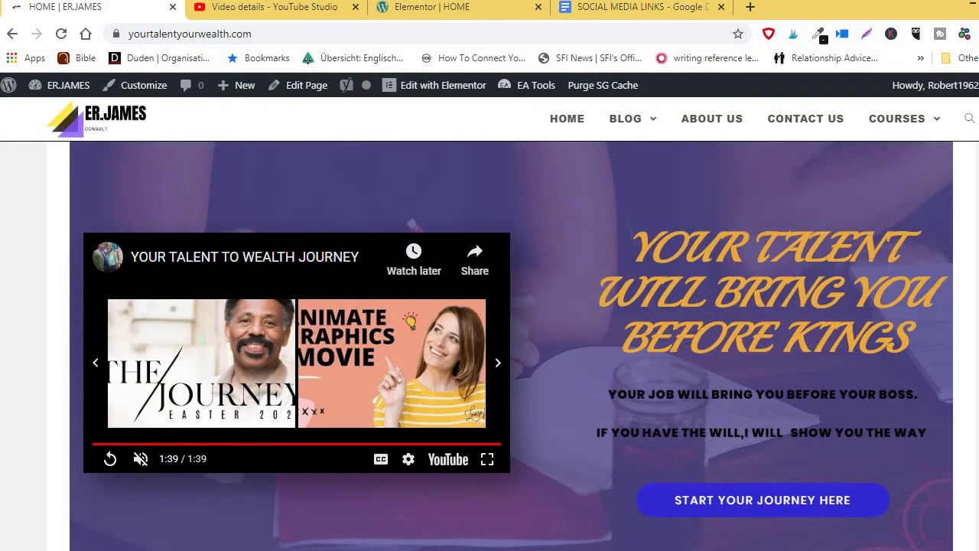
scroll(209, 421, down, 10)
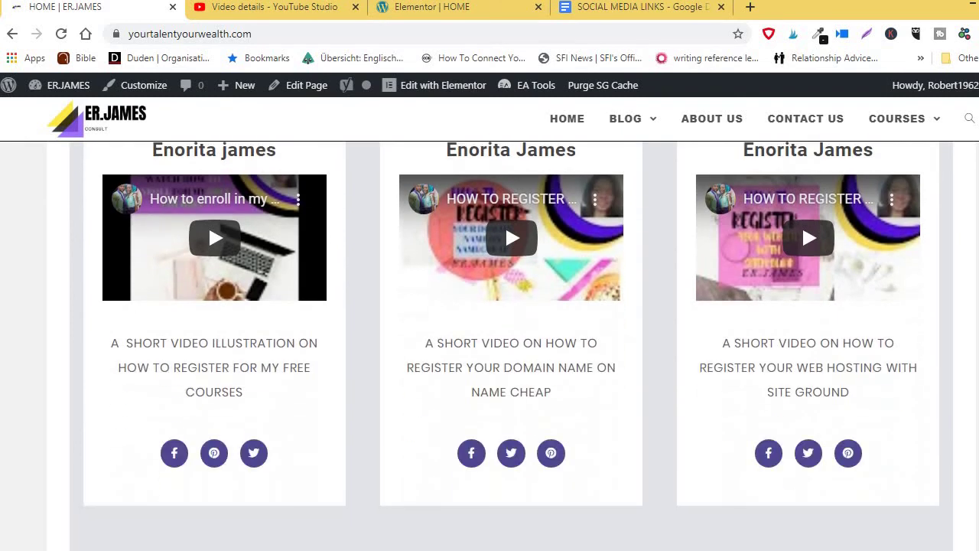
scroll(511, 346, down, 1)
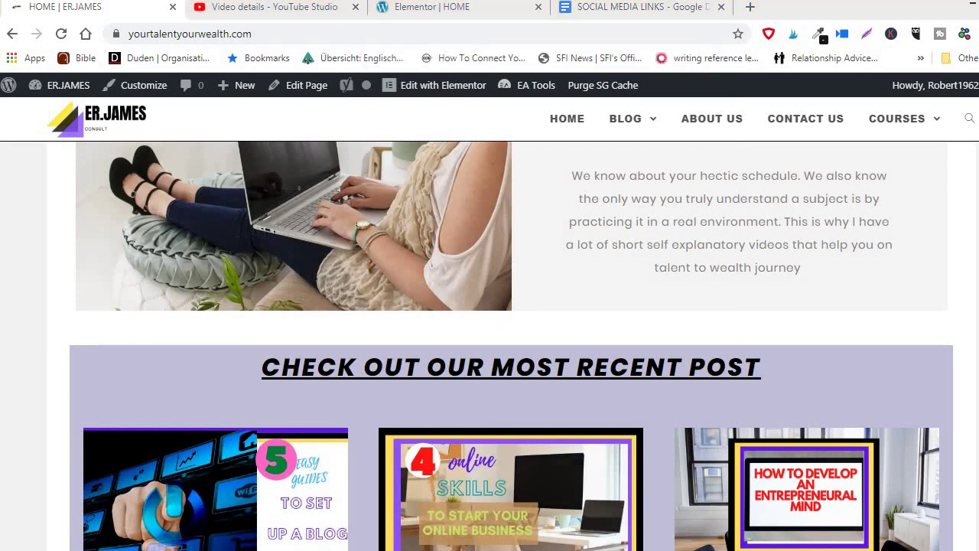
click(494, 13)
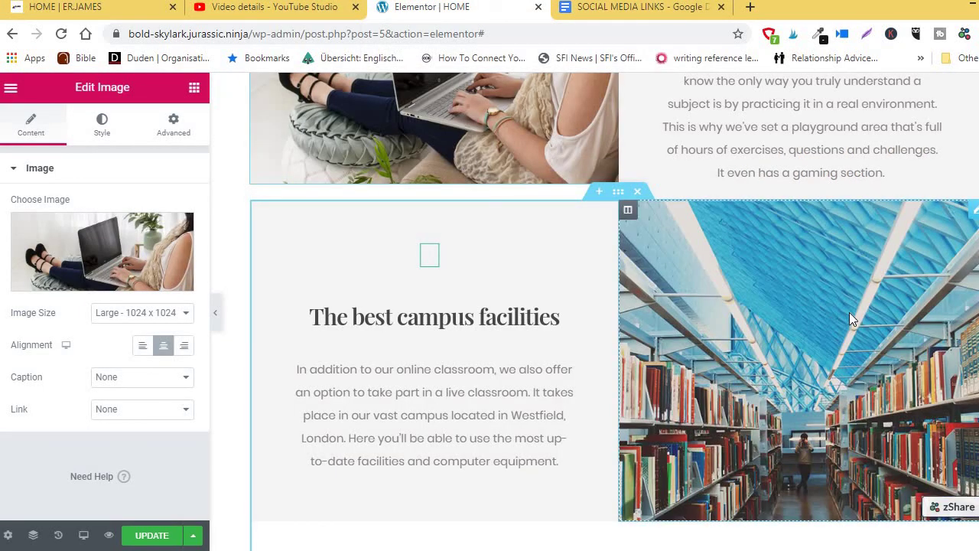
Delete 'The best campus facilities' section with the library photo
click(634, 197)
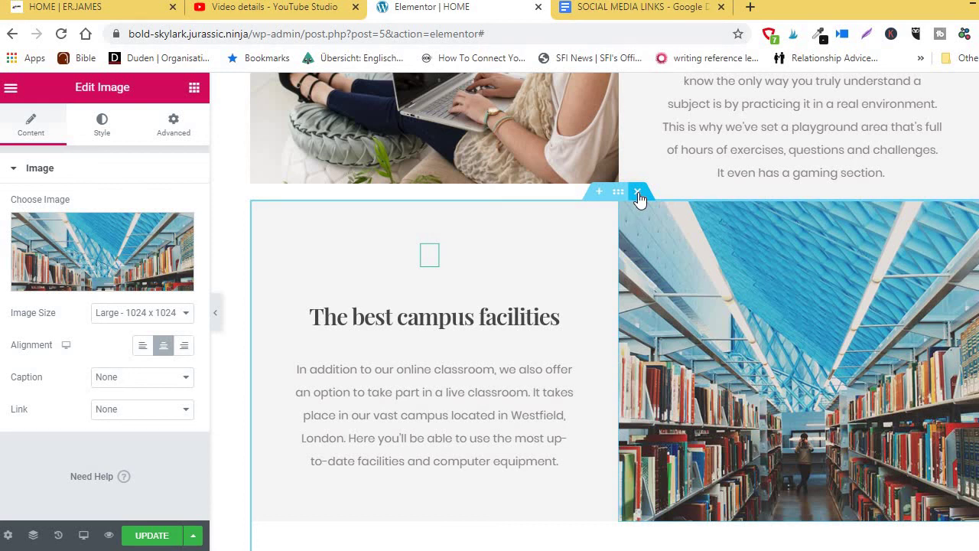
click(638, 193)
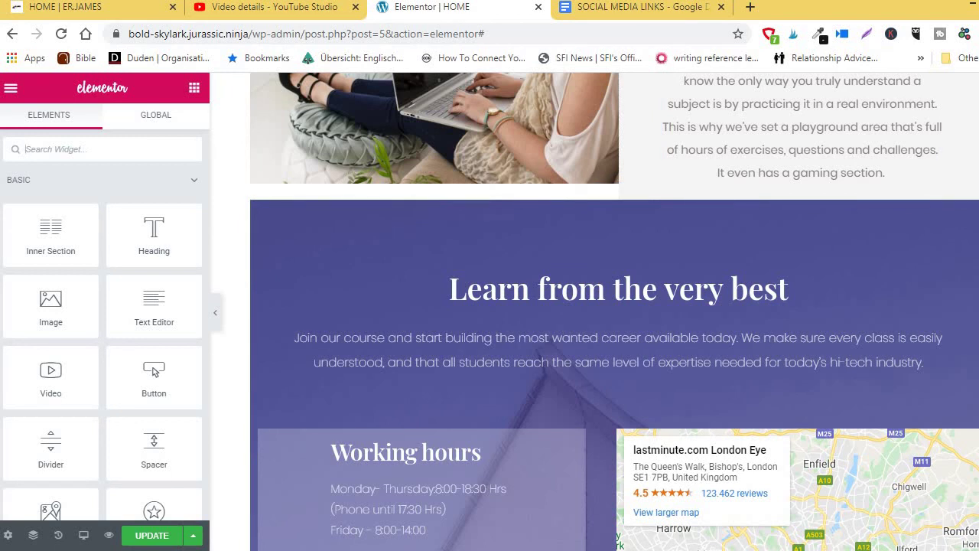
scroll(630, 365, up, 3)
scroll(630, 366, down, 1)
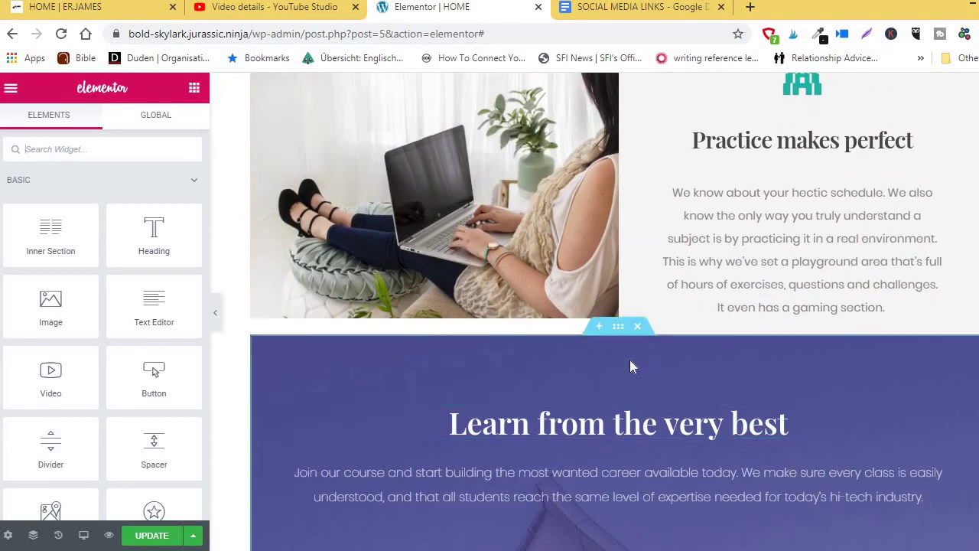
Add a new three-column section above the purple 'Learn from the very best' section
click(600, 331)
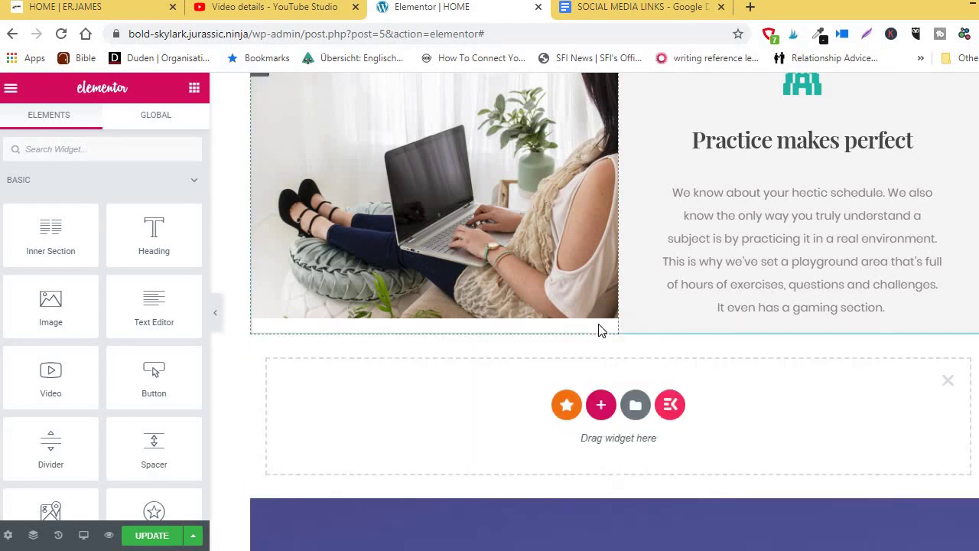
click(601, 407)
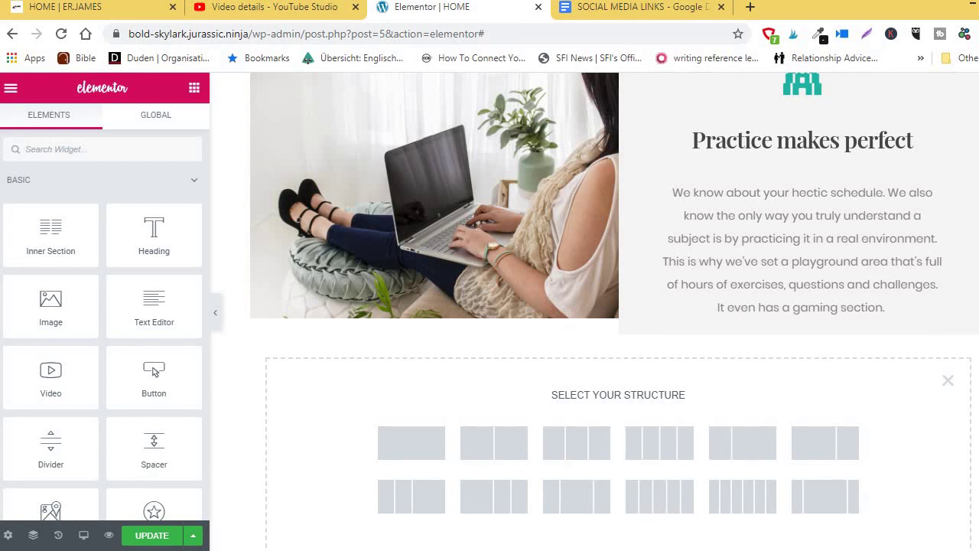
scroll(498, 393, down, 3)
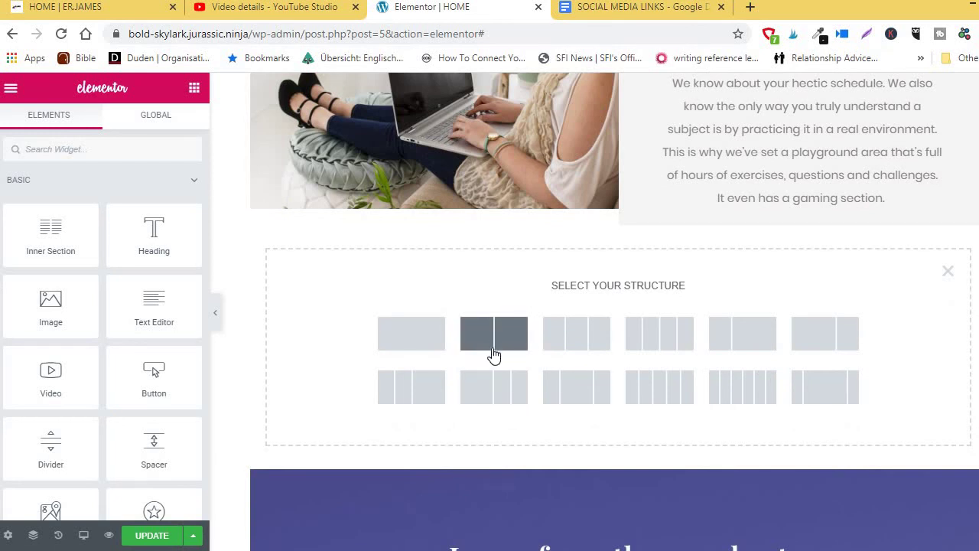
click(579, 337)
click(694, 336)
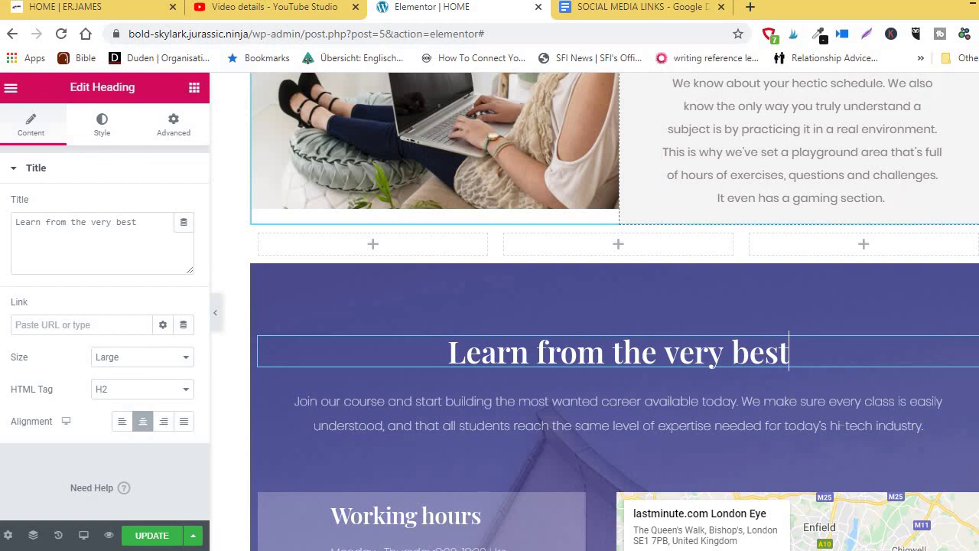
scroll(614, 311, up, 10)
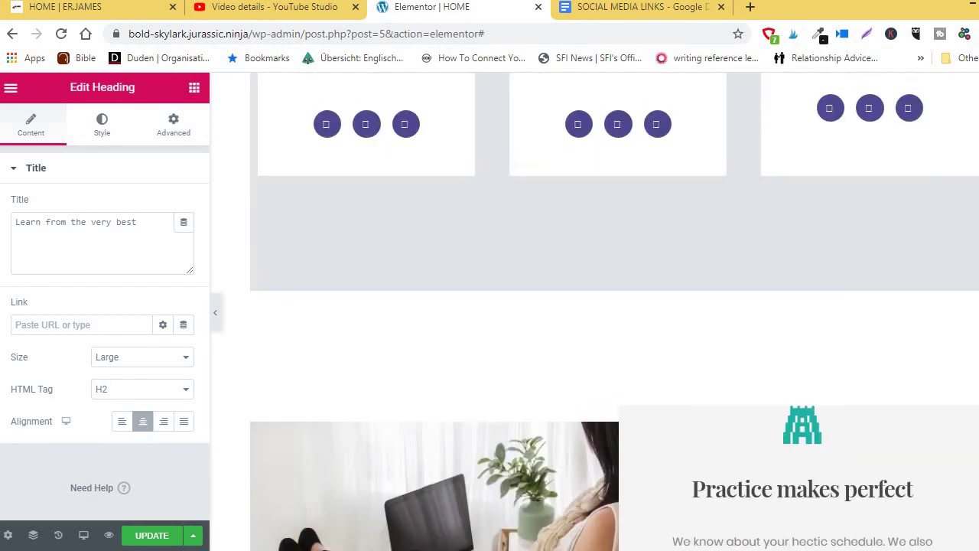